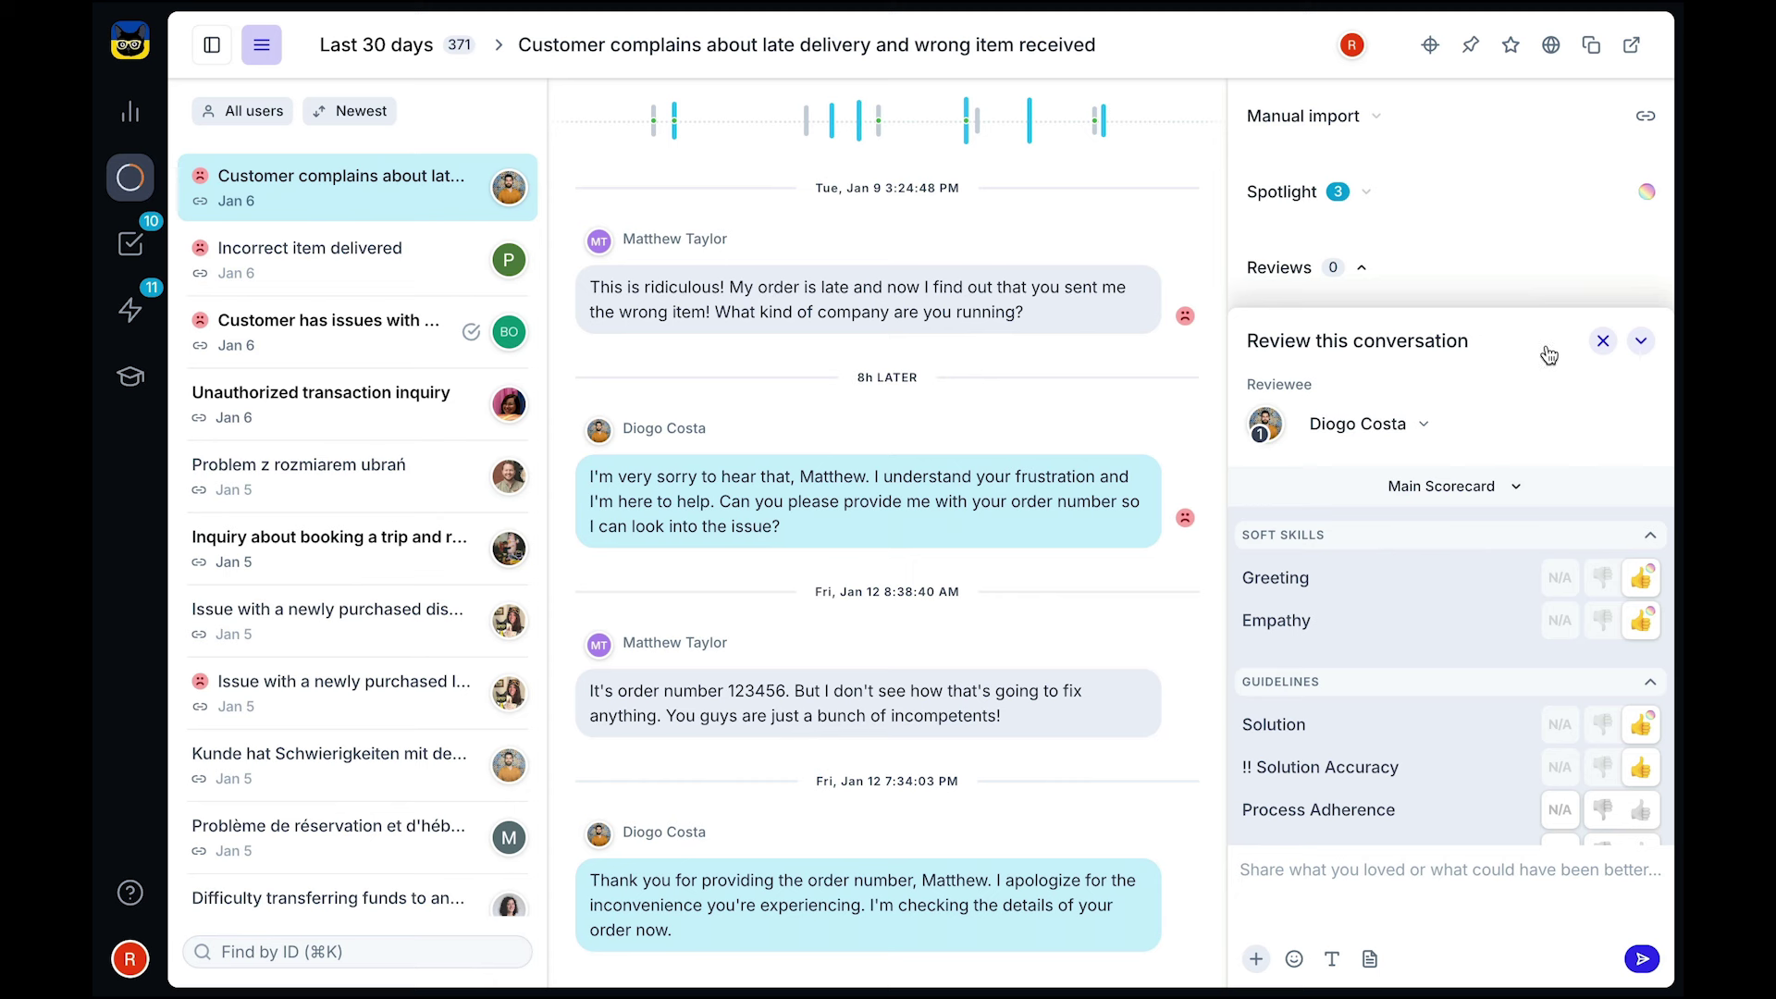
- Collapse the review form, expand the Spotlight insights, and bring the review form back
{"action": "left_click", "coordinate": [1641, 342]}
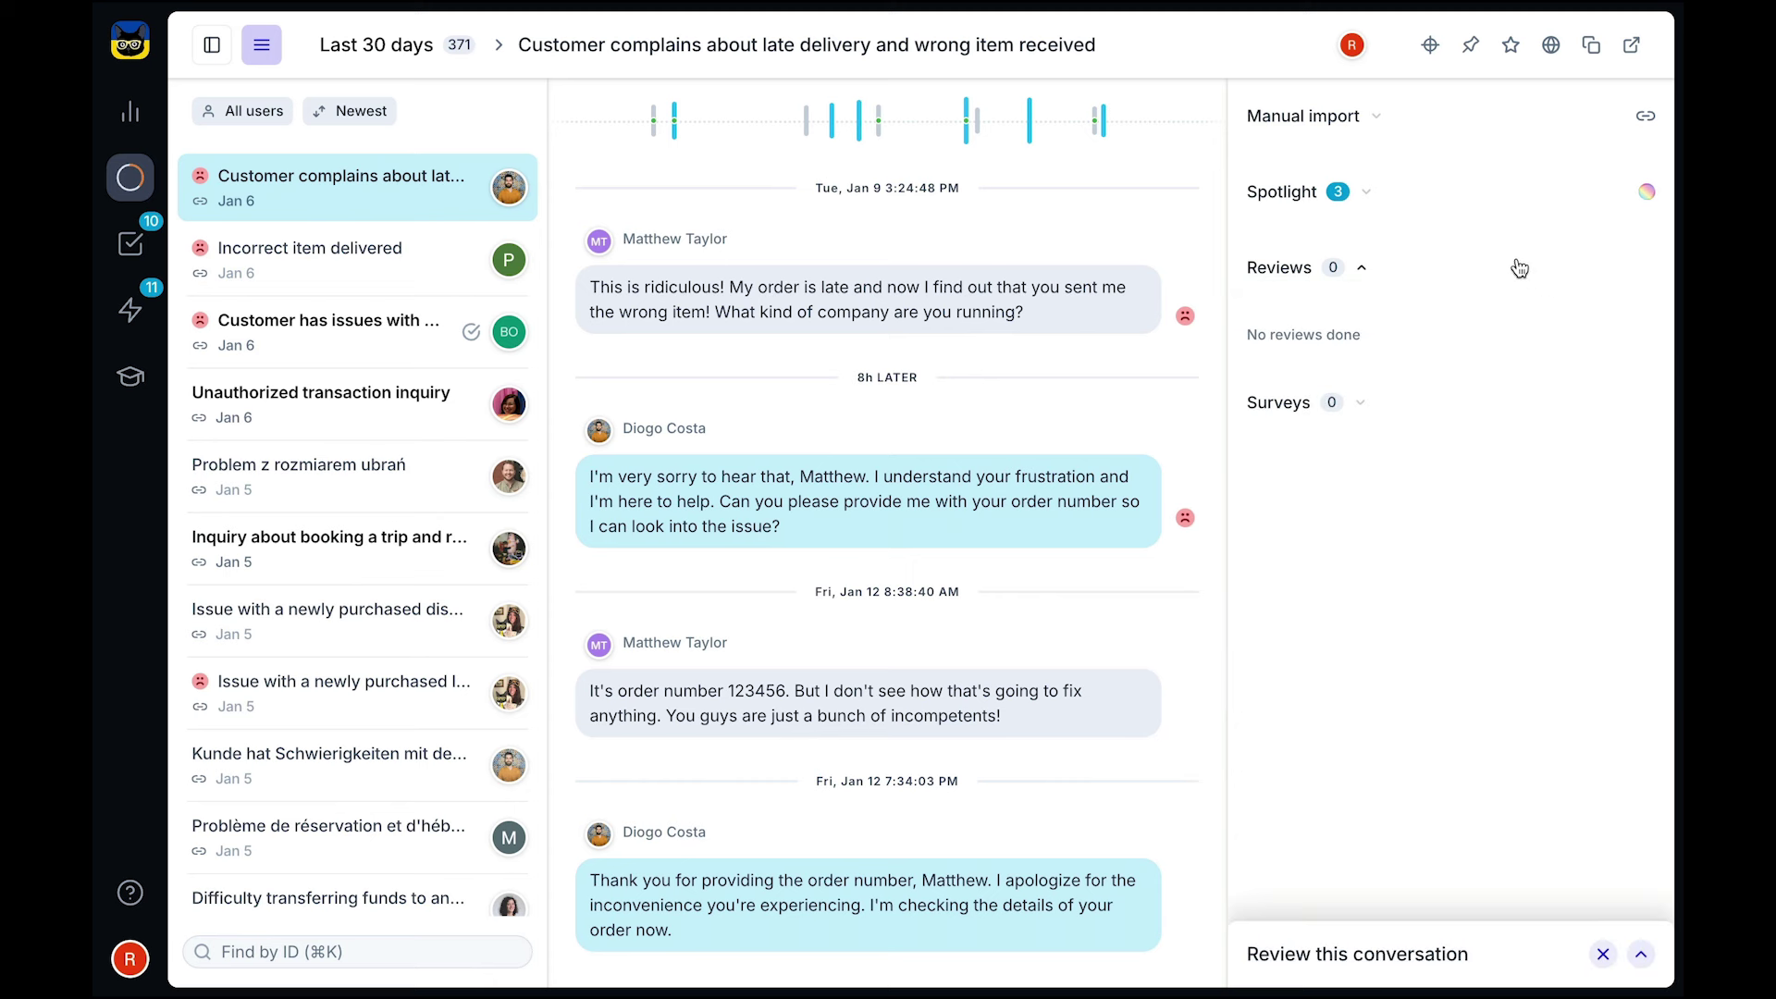
{"action": "left_click", "coordinate": [1368, 192]}
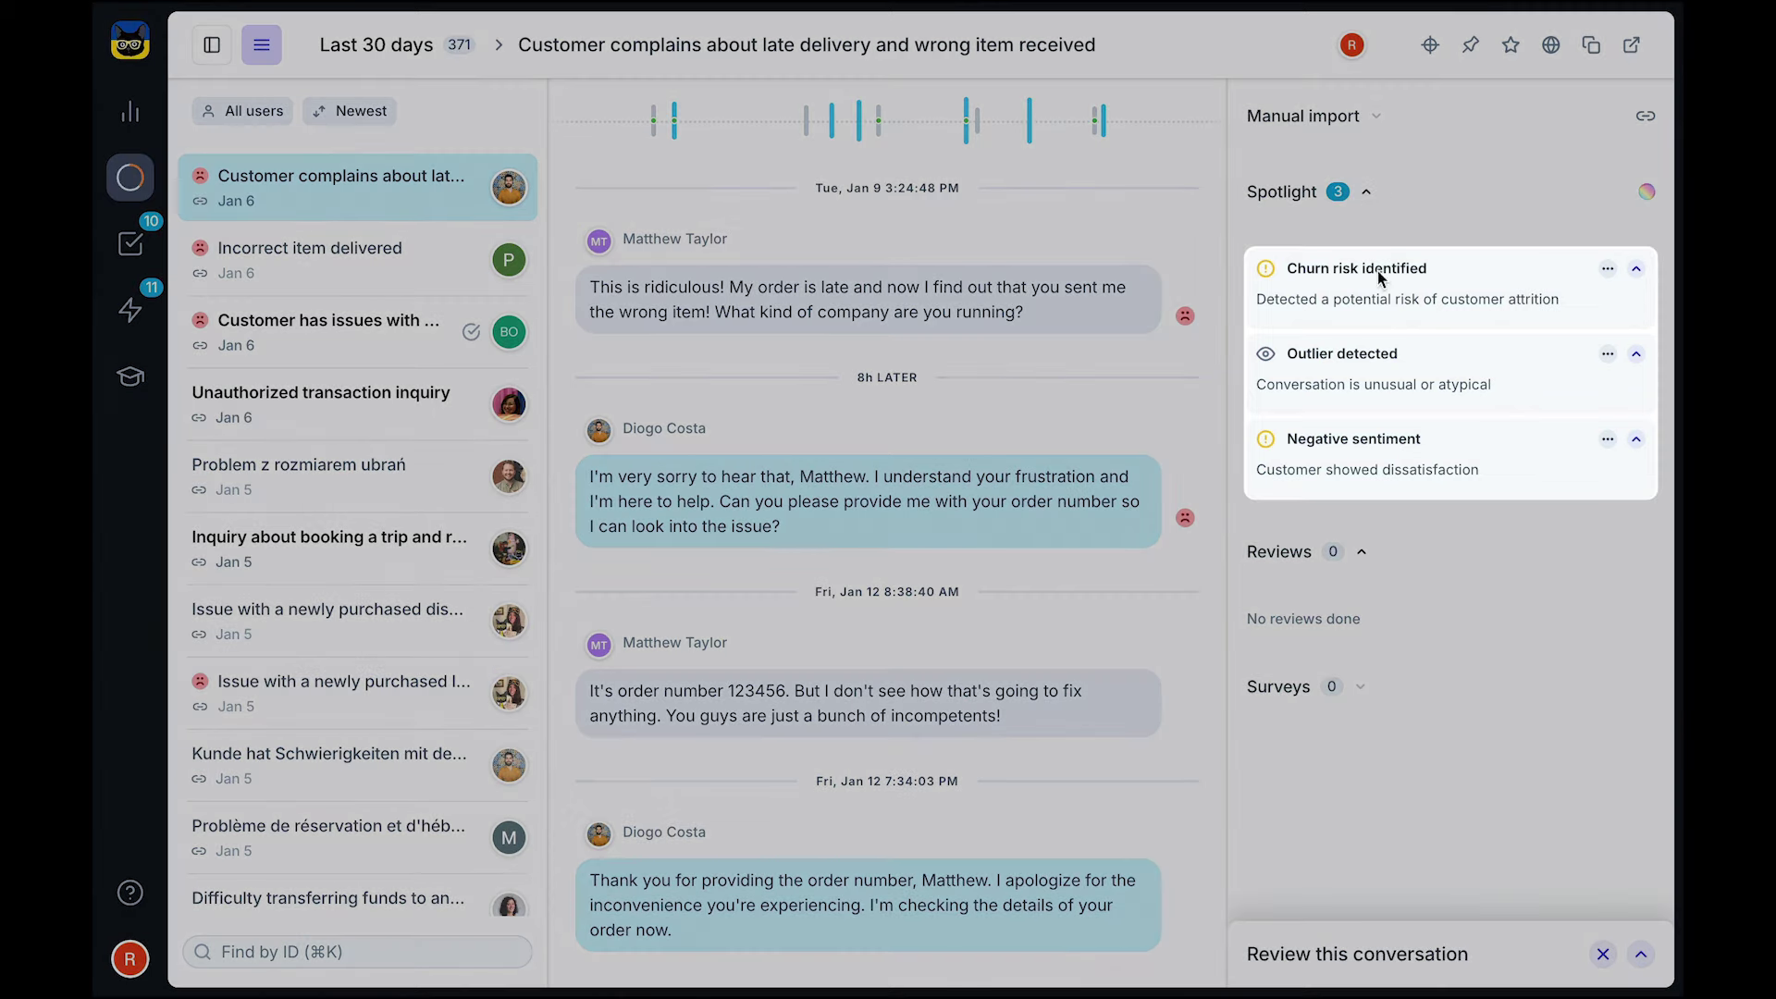
{"action": "left_click", "coordinate": [1637, 953]}
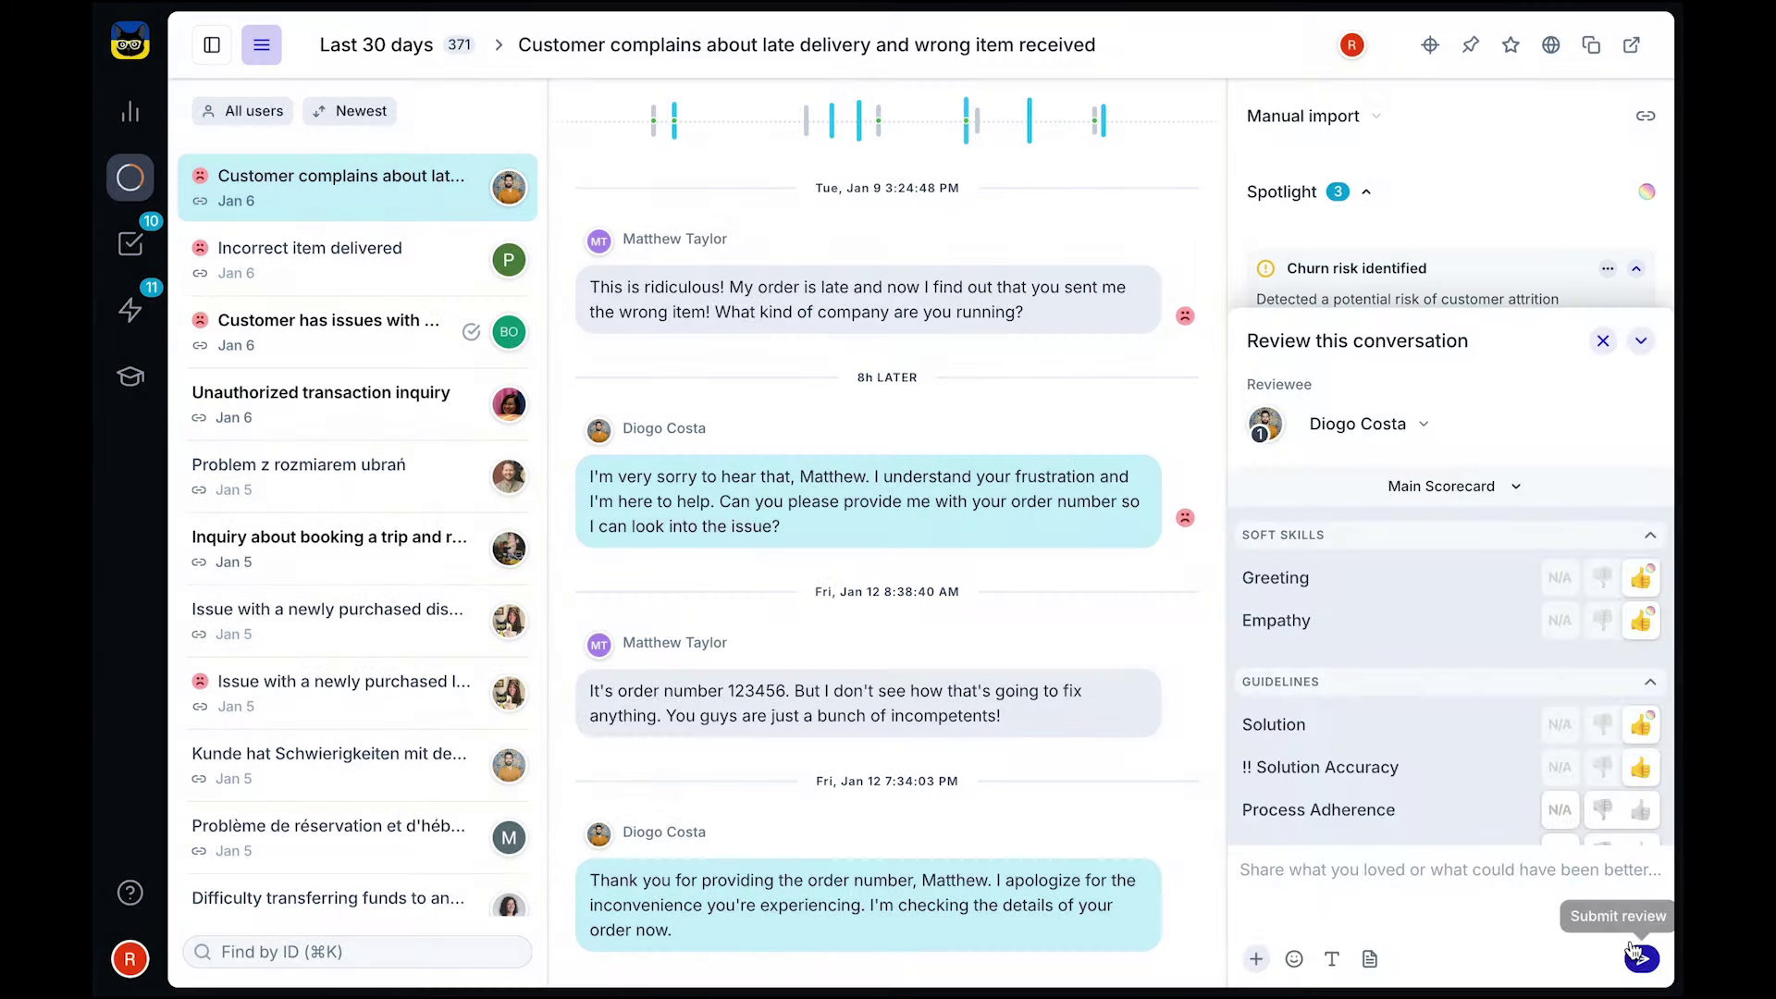
- Fail Process Adherence for incorrect troubleshooting and long response time, fail Product Knowledge, and submit
{"action": "left_click", "coordinate": [1601, 811]}
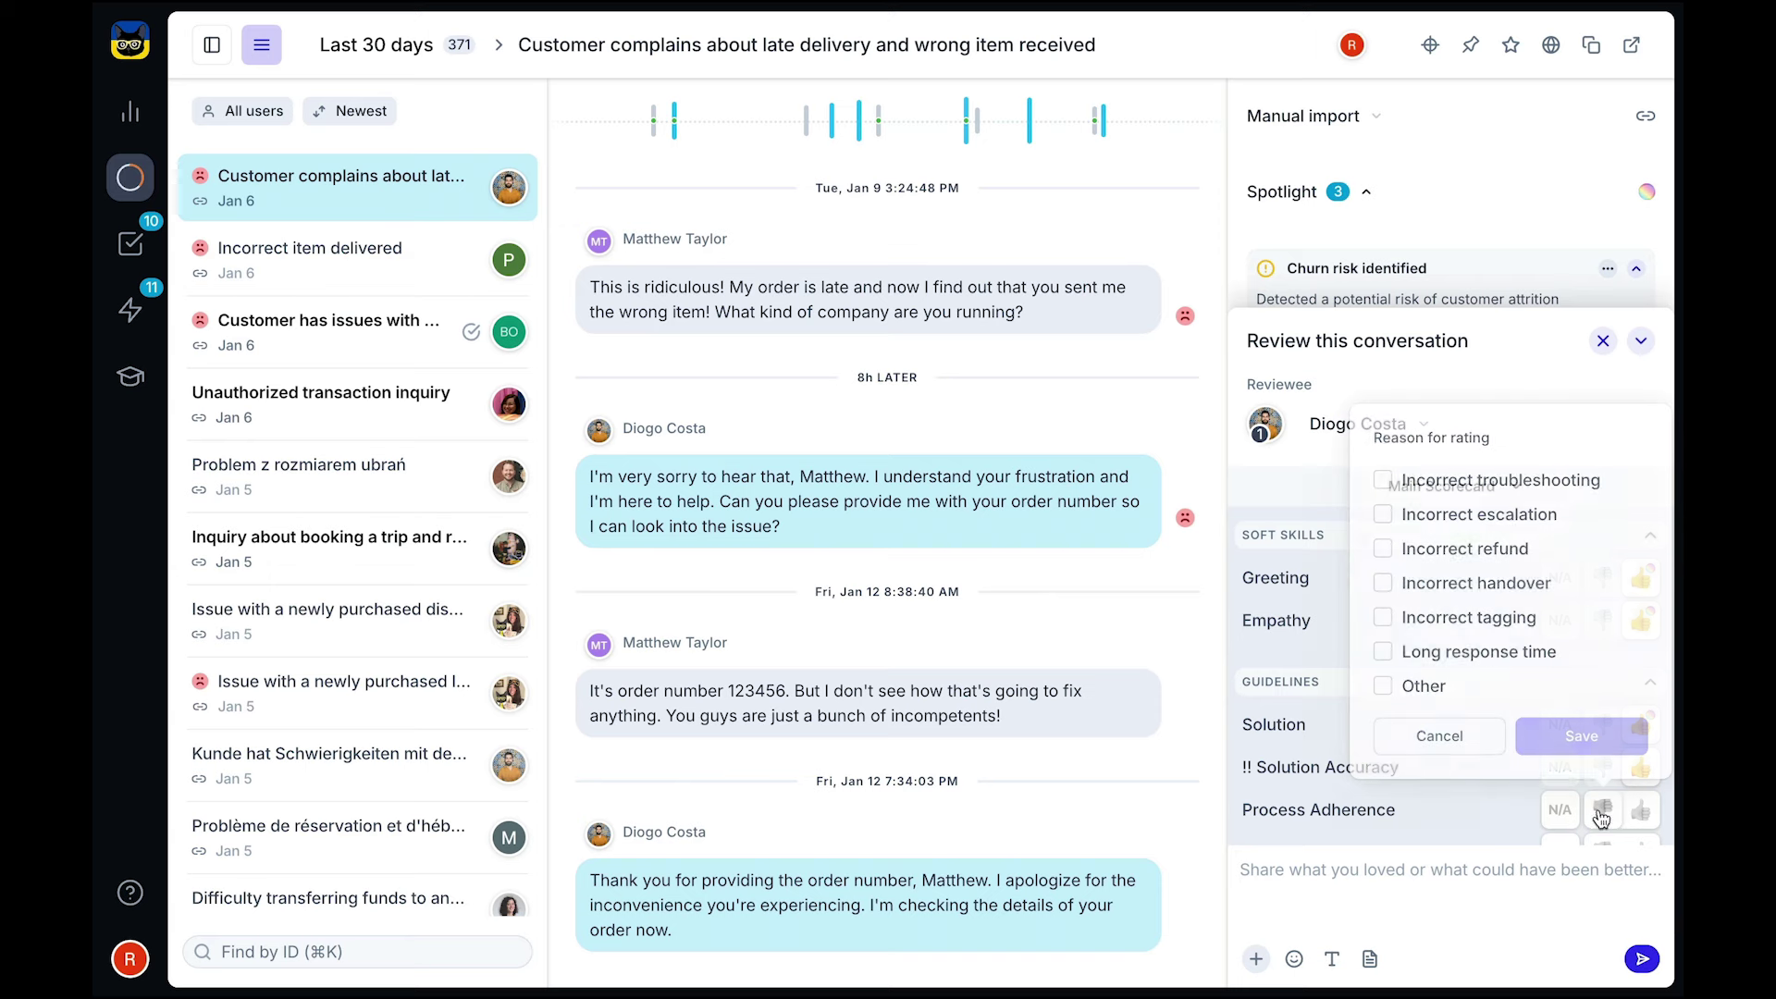
{"action": "left_click", "coordinate": [1383, 480]}
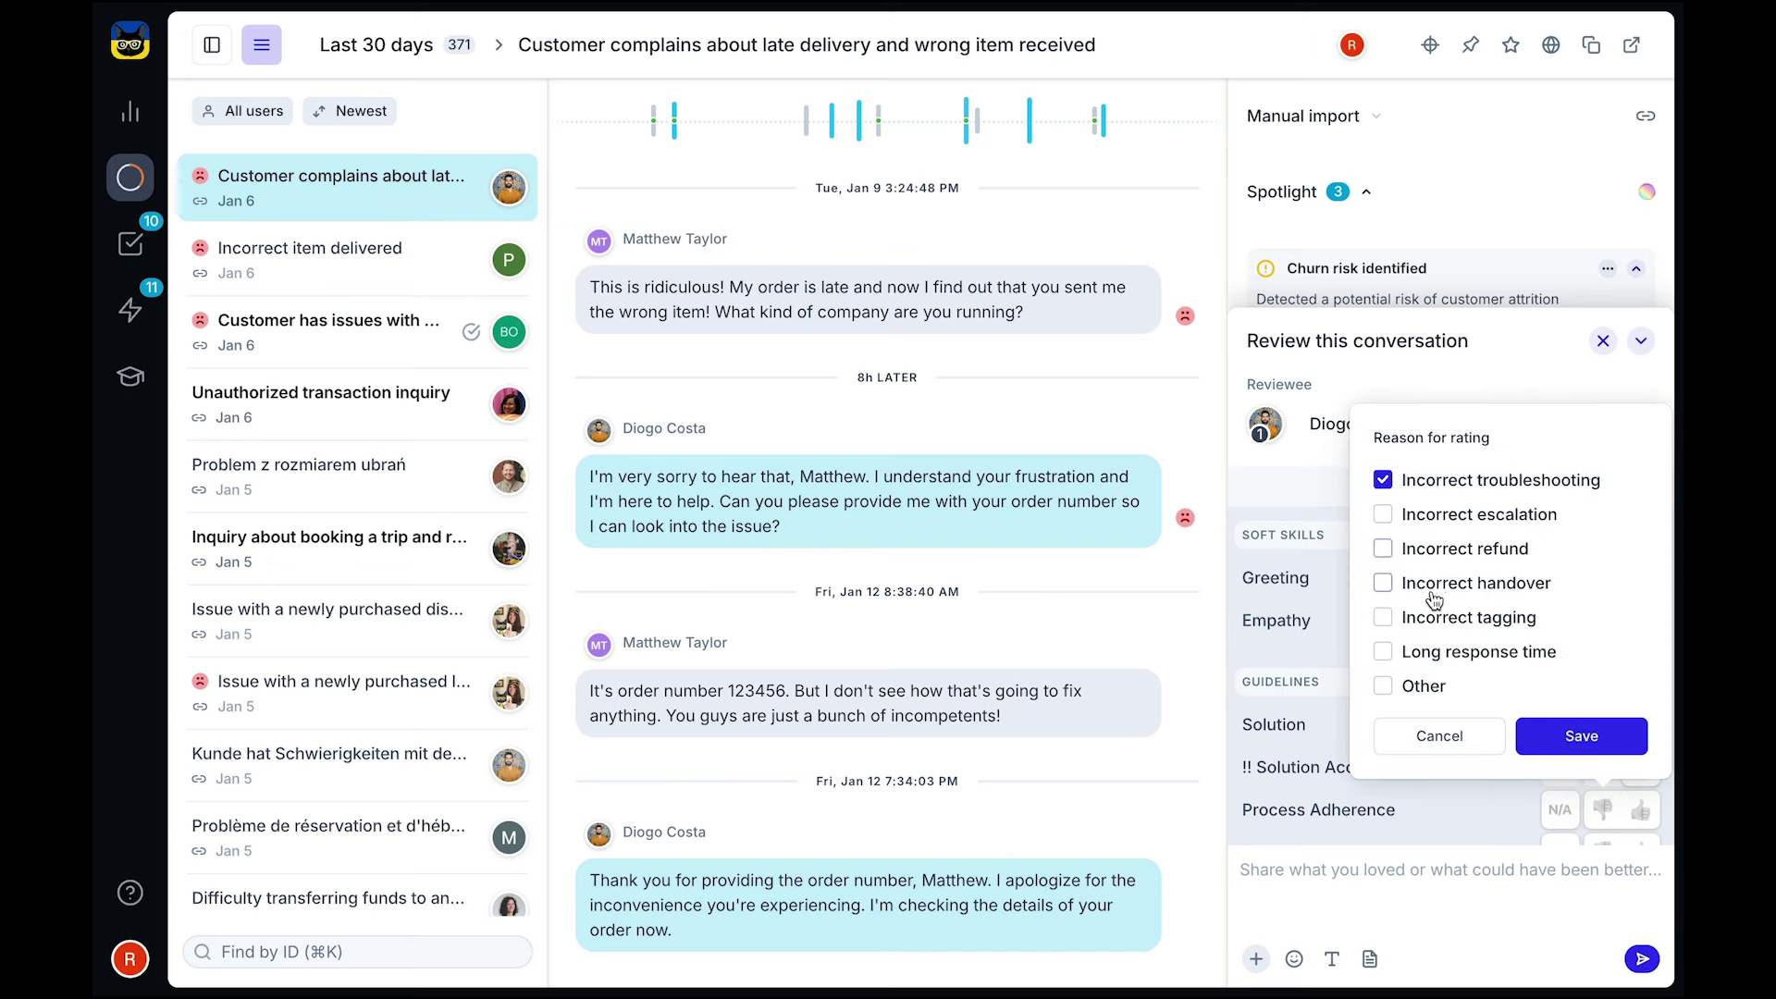
{"action": "left_click", "coordinate": [1384, 651]}
{"action": "left_click", "coordinate": [1548, 739]}
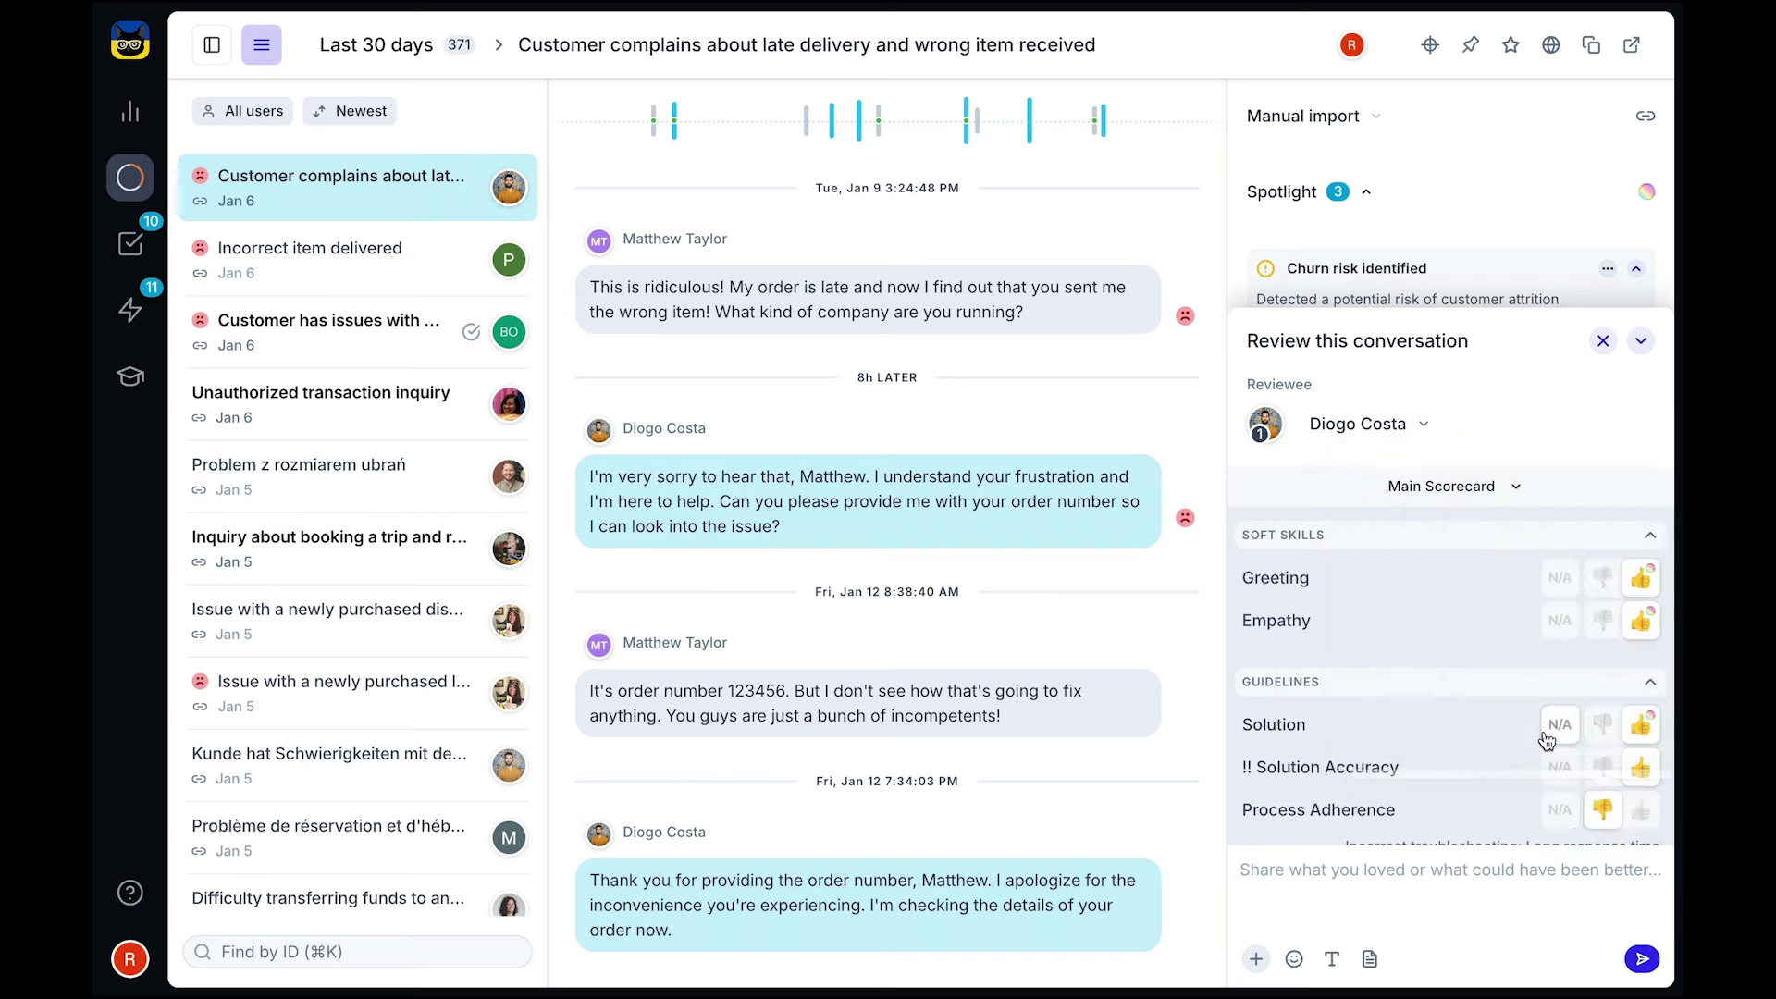
{"action": "scroll", "coordinate": [1456, 666], "scroll_direction": "down", "scroll_amount": 3}
{"action": "left_click", "coordinate": [1599, 700]}
{"action": "left_click", "coordinate": [1643, 959]}
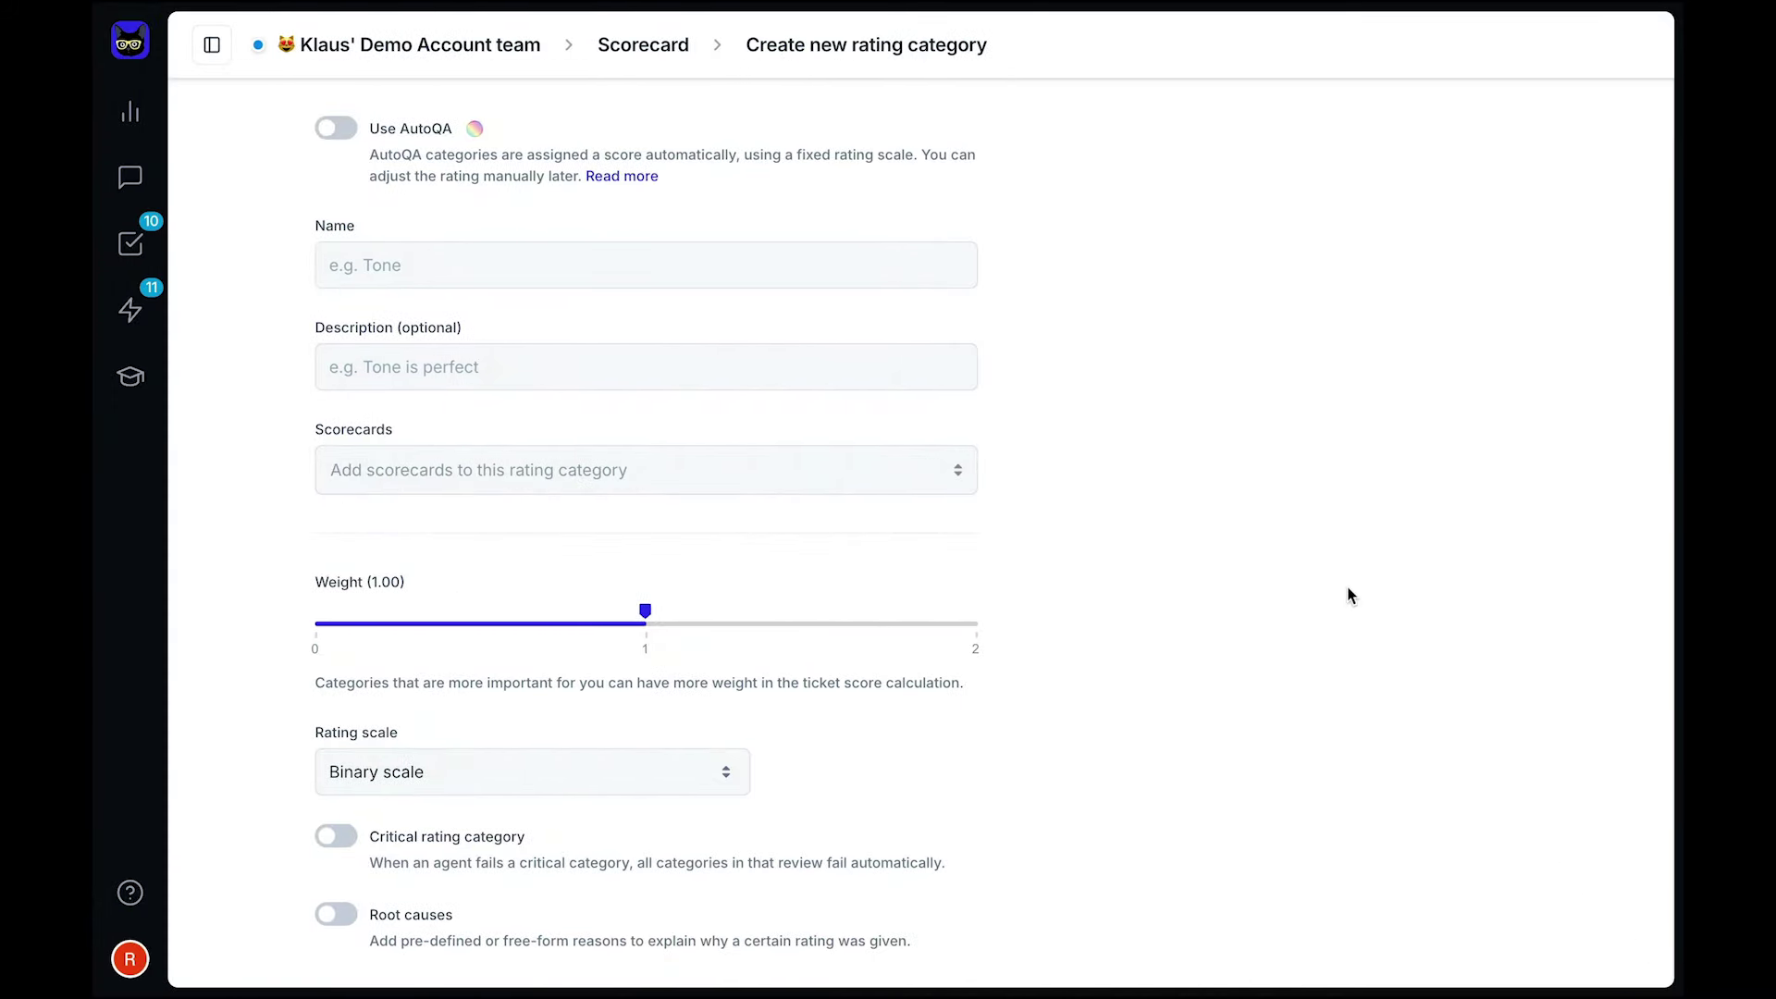
- Enable Use AutoQA on the new rating category and show the AutoQA category list
{"action": "left_click", "coordinate": [336, 128]}
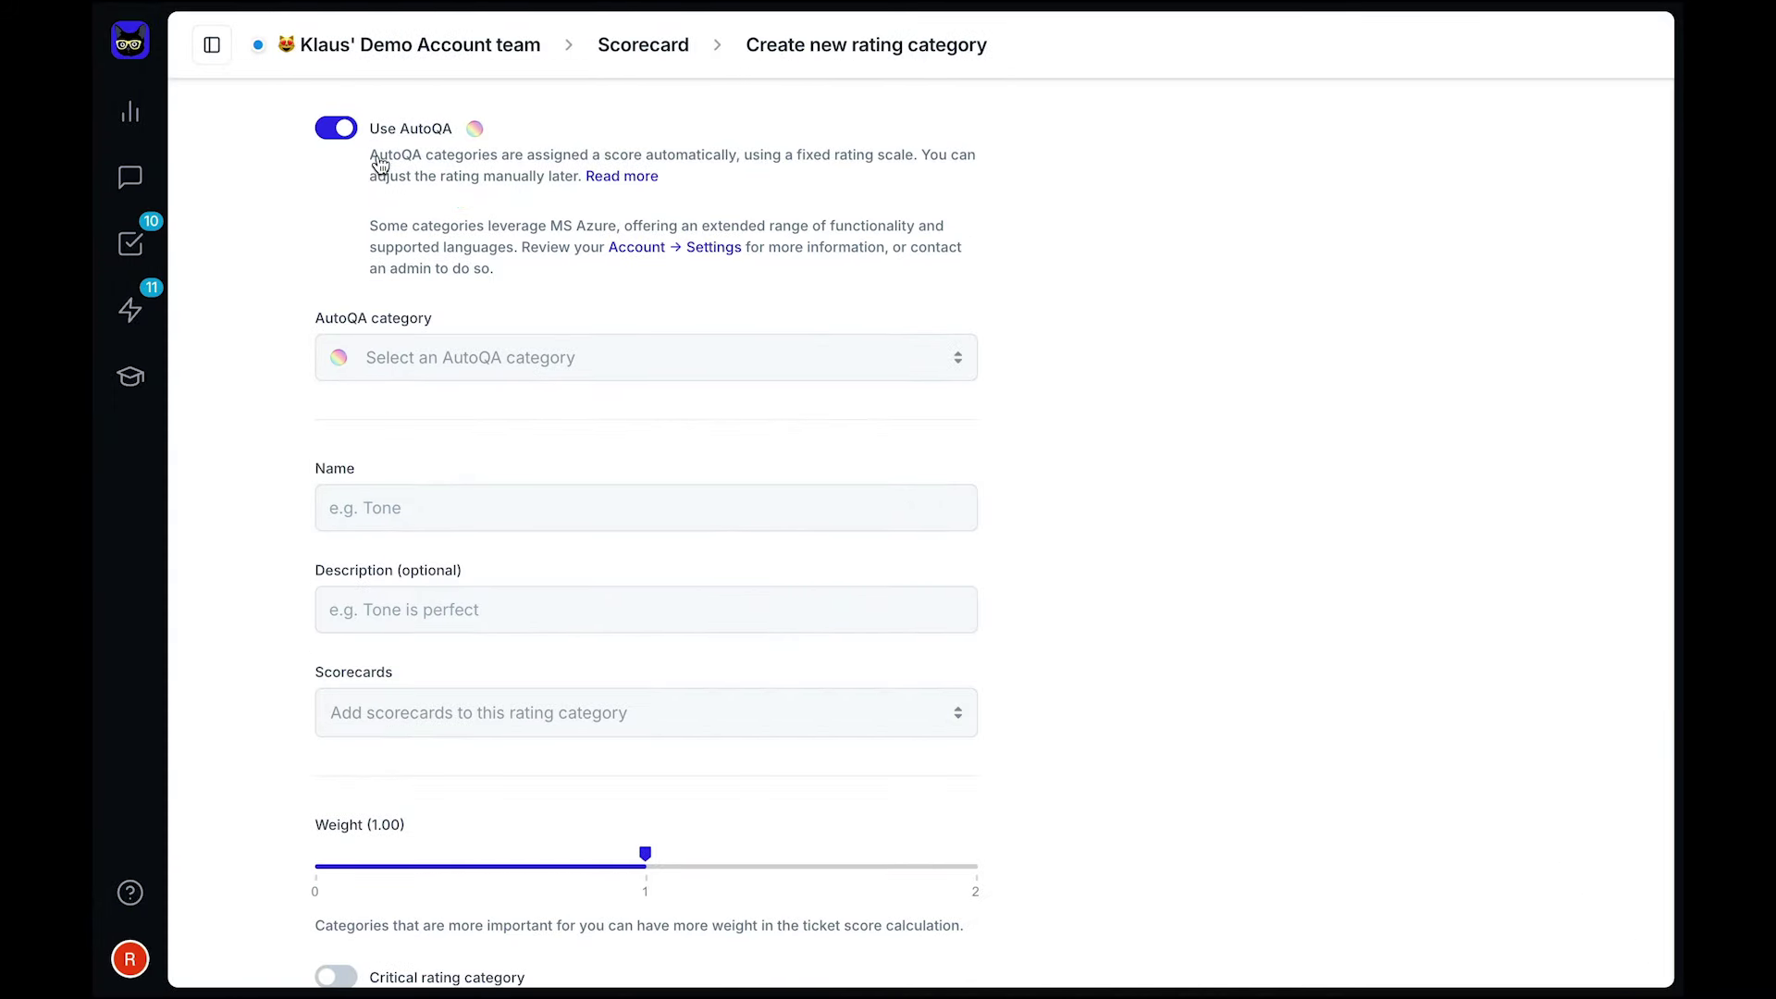
{"action": "left_click", "coordinate": [772, 357]}
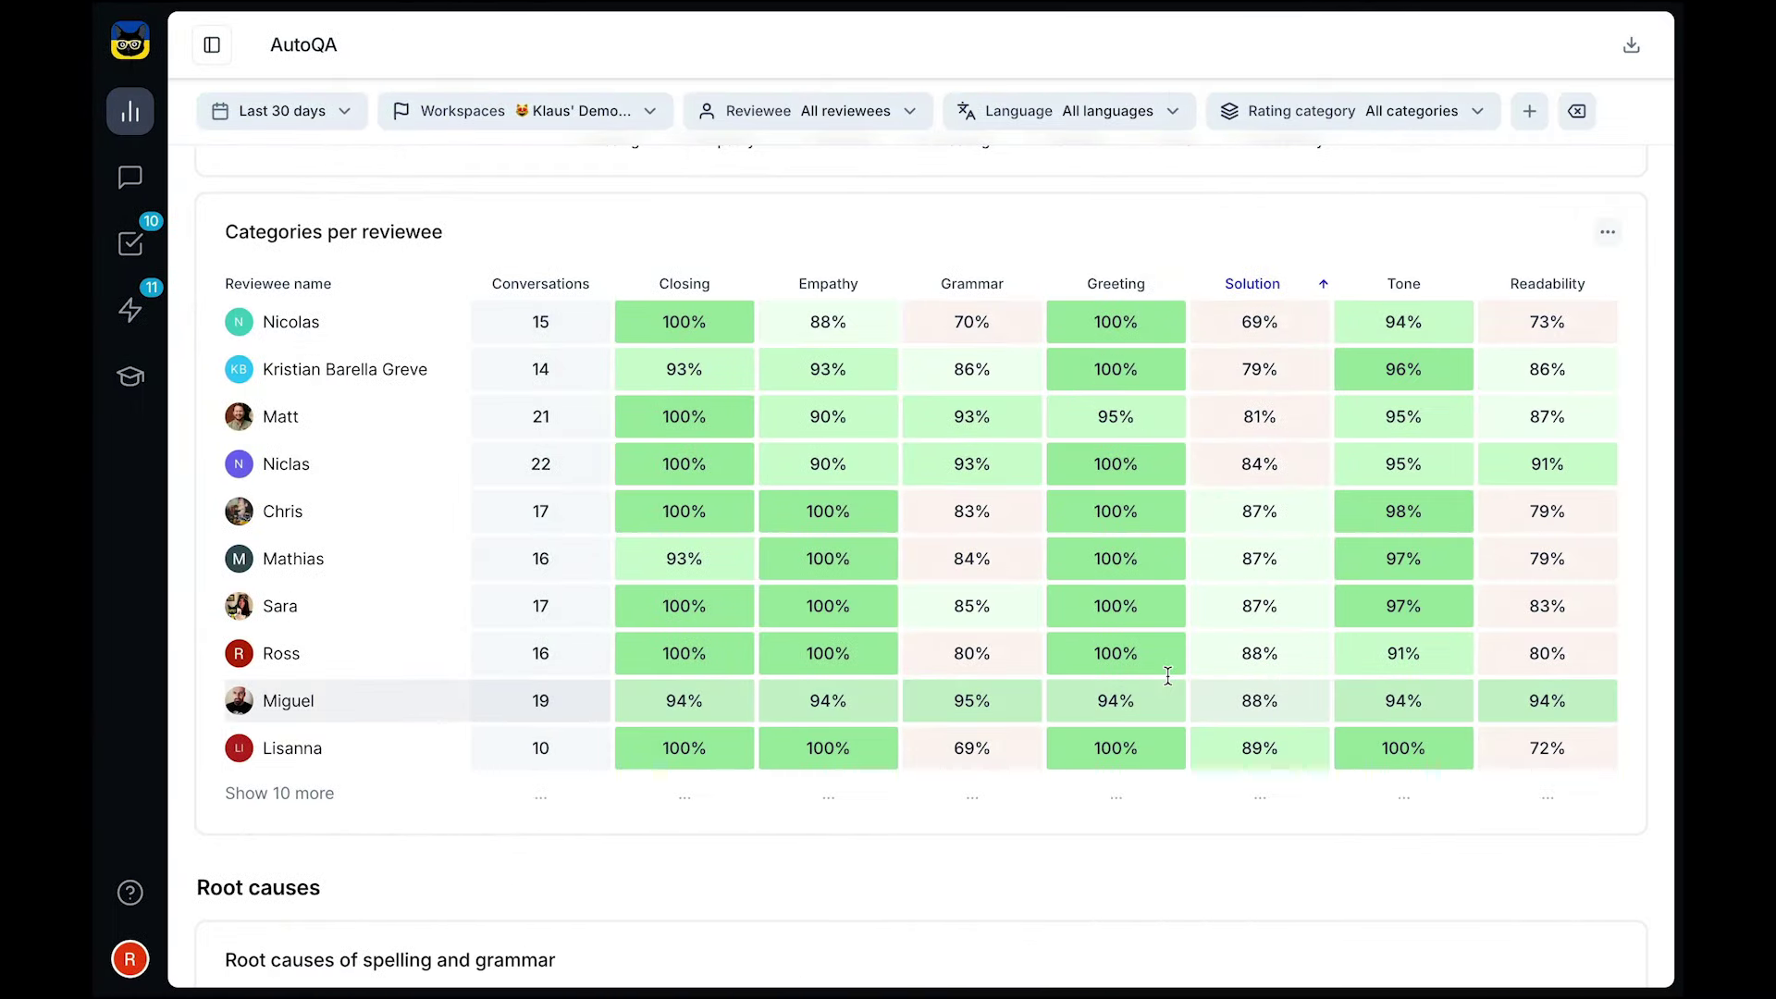
{"action": "scroll", "coordinate": [1633, 395], "scroll_direction": "up", "scroll_amount": 10}
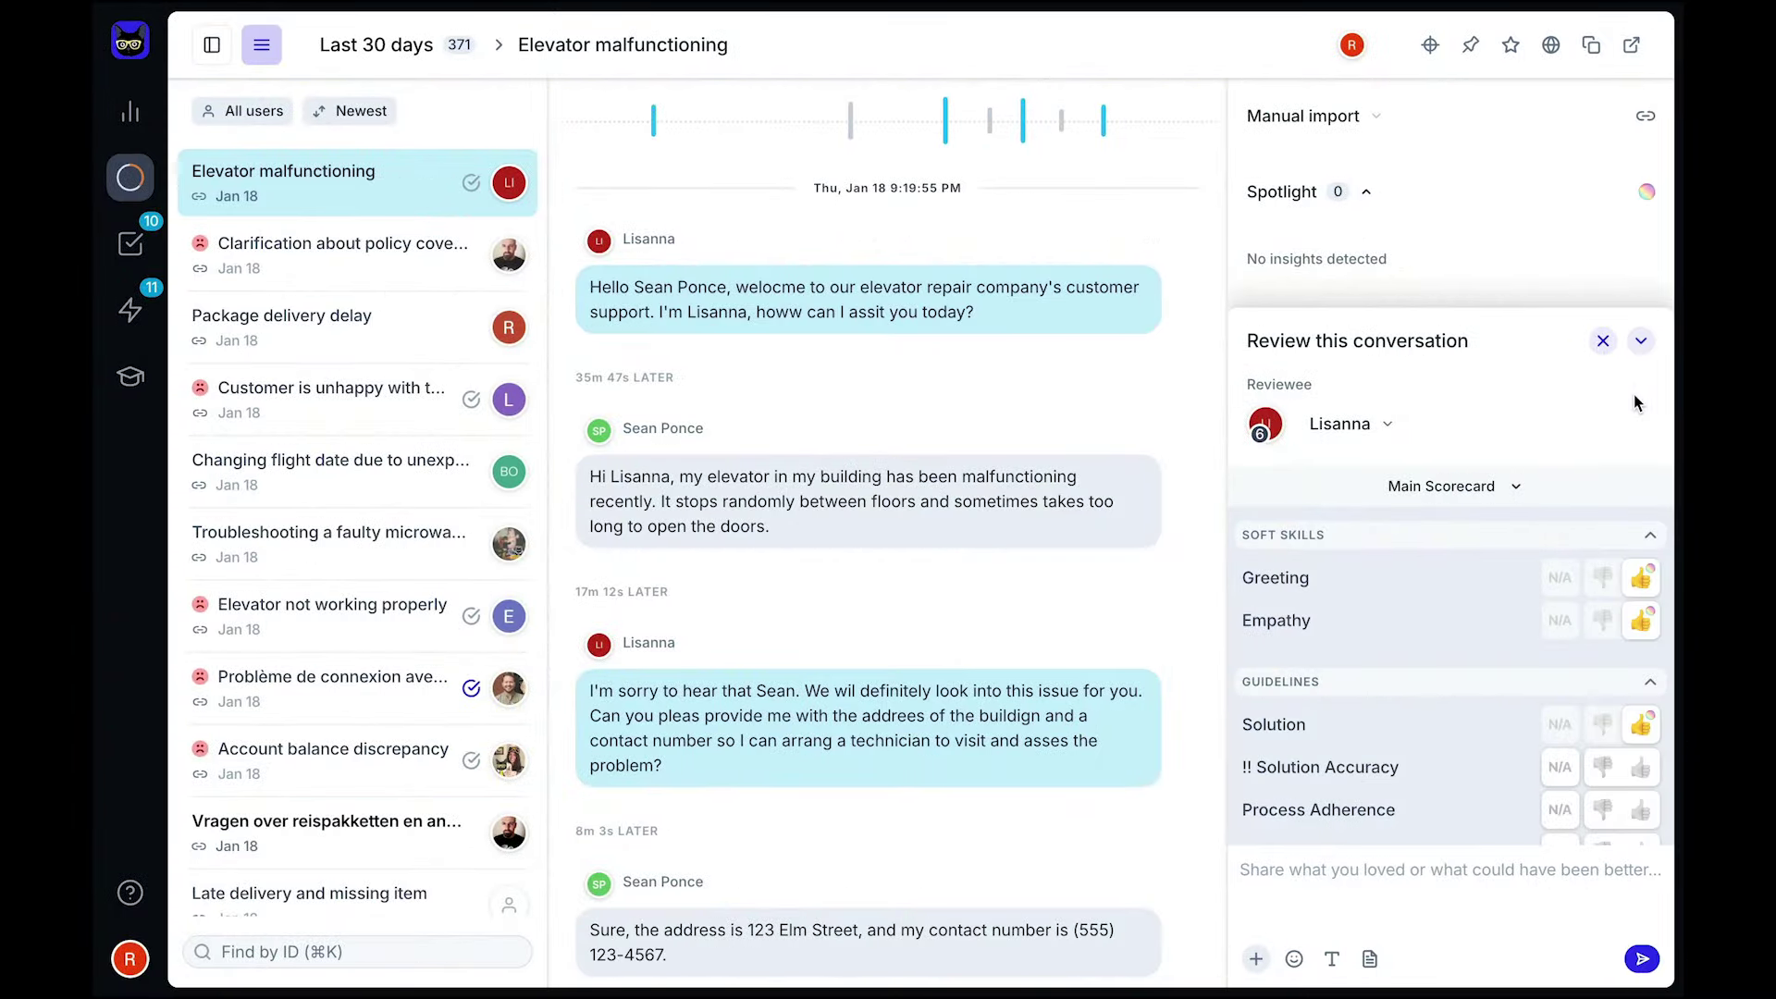
- Start a new public filter with the condition Solution offered is thumbs-down
{"action": "left_click", "coordinate": [212, 44]}
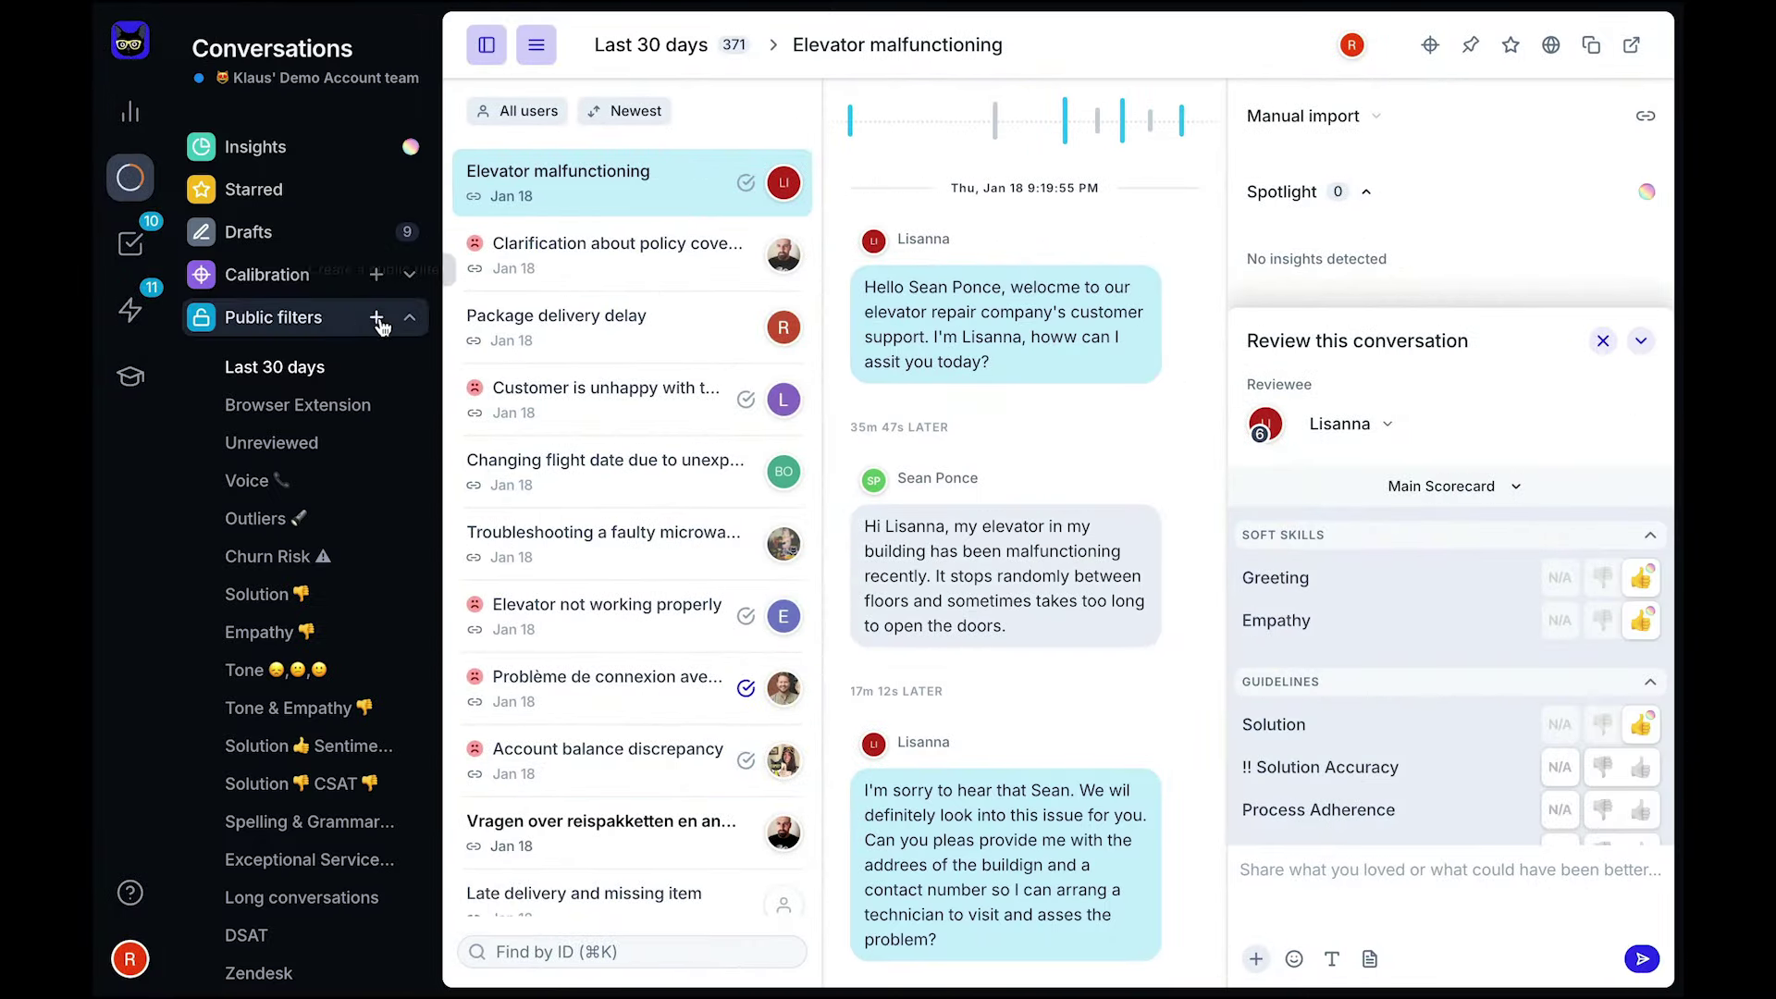
{"action": "left_click", "coordinate": [379, 321]}
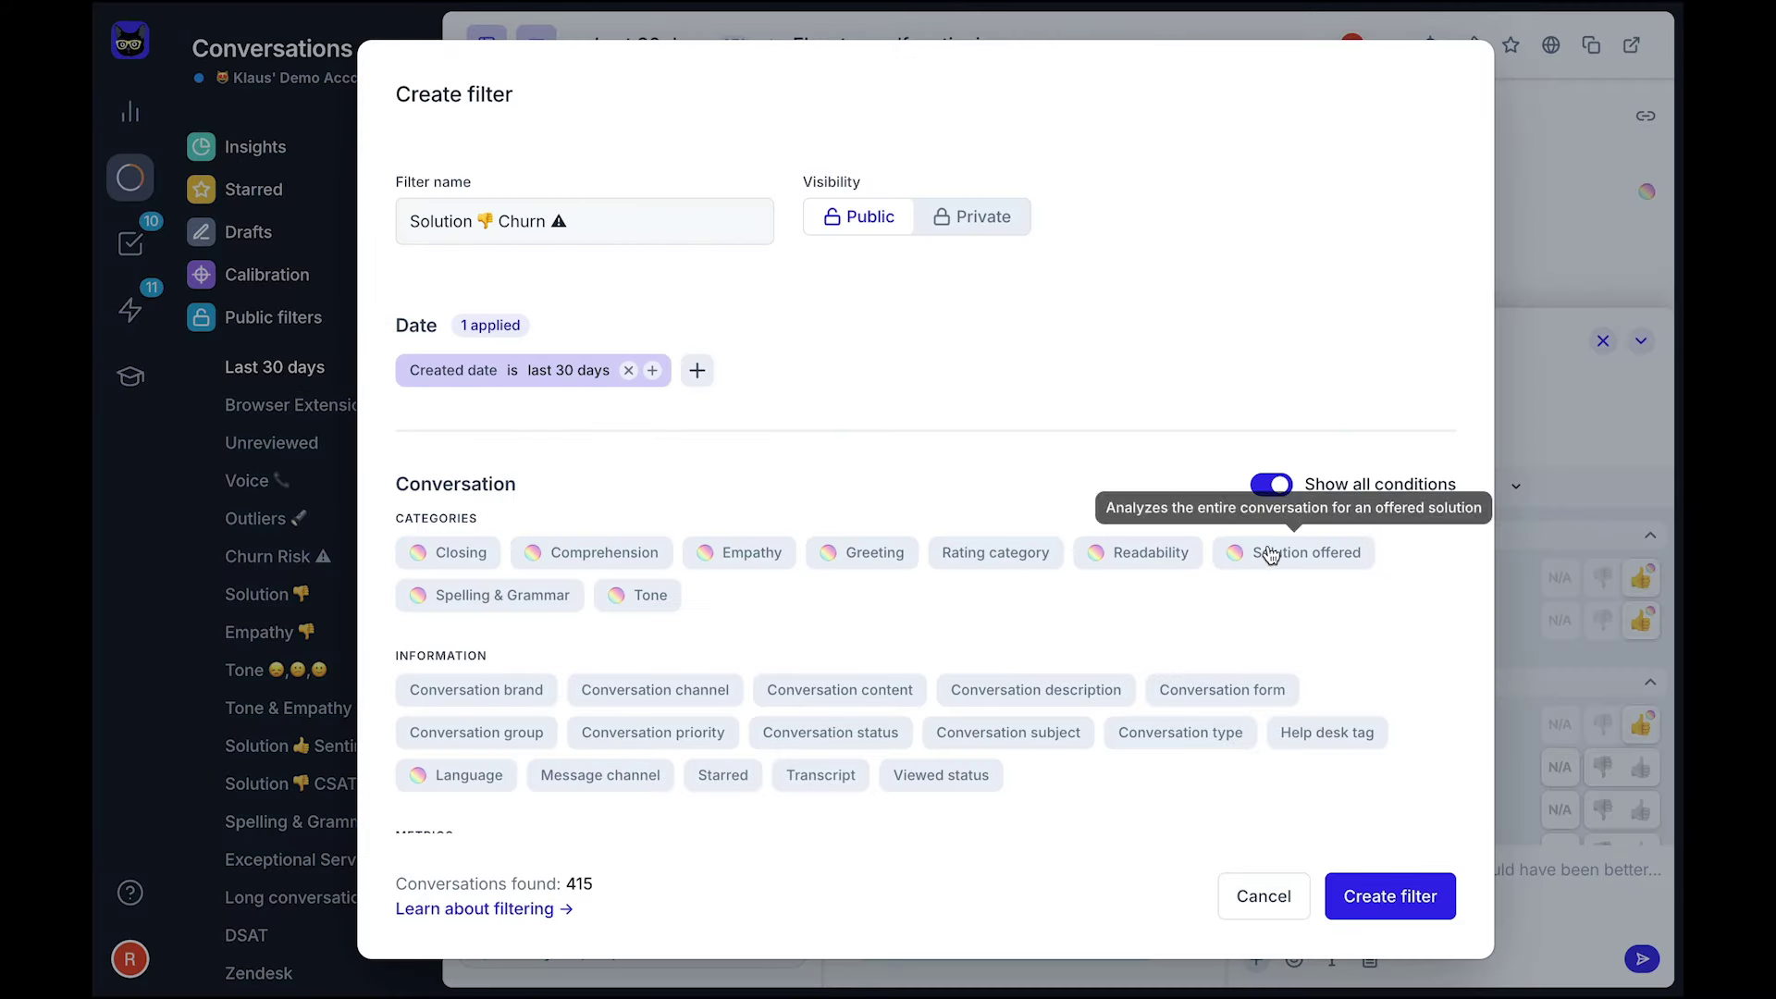
{"action": "left_click", "coordinate": [1297, 556]}
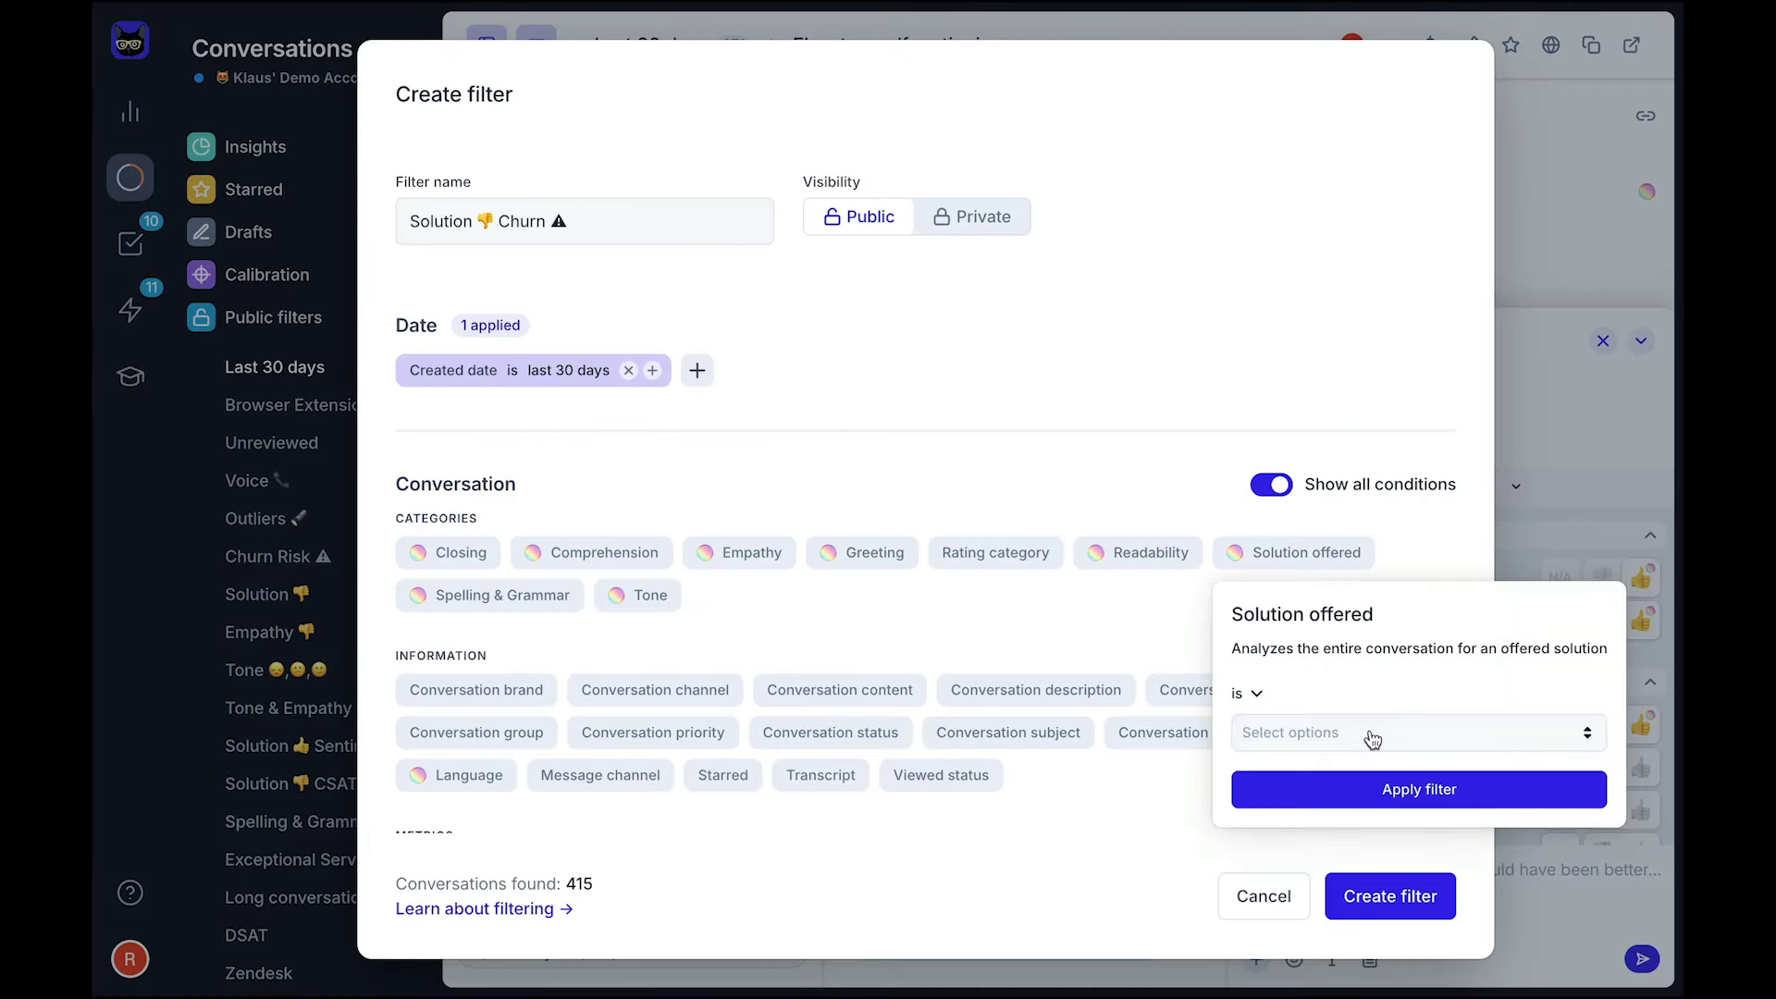
{"action": "left_click", "coordinate": [1377, 732]}
{"action": "left_click", "coordinate": [1291, 879]}
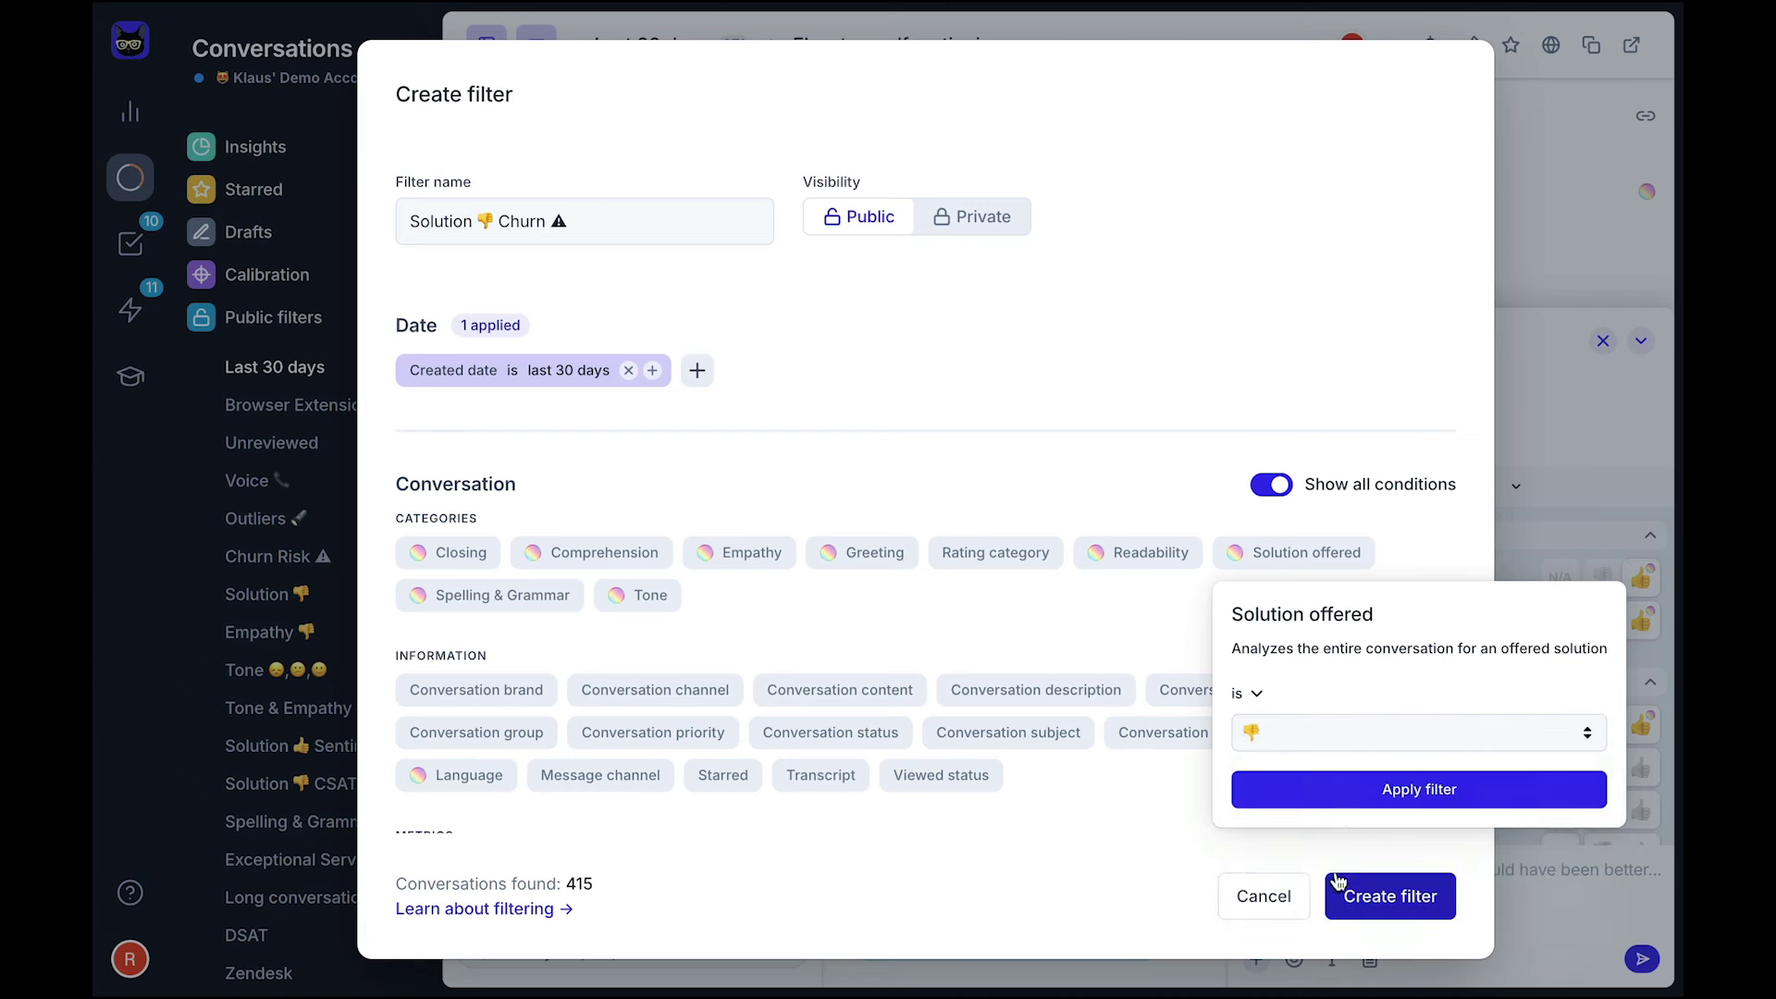
{"action": "left_click", "coordinate": [1367, 794]}
{"action": "scroll", "coordinate": [1367, 801], "scroll_direction": "down", "scroll_amount": 3}
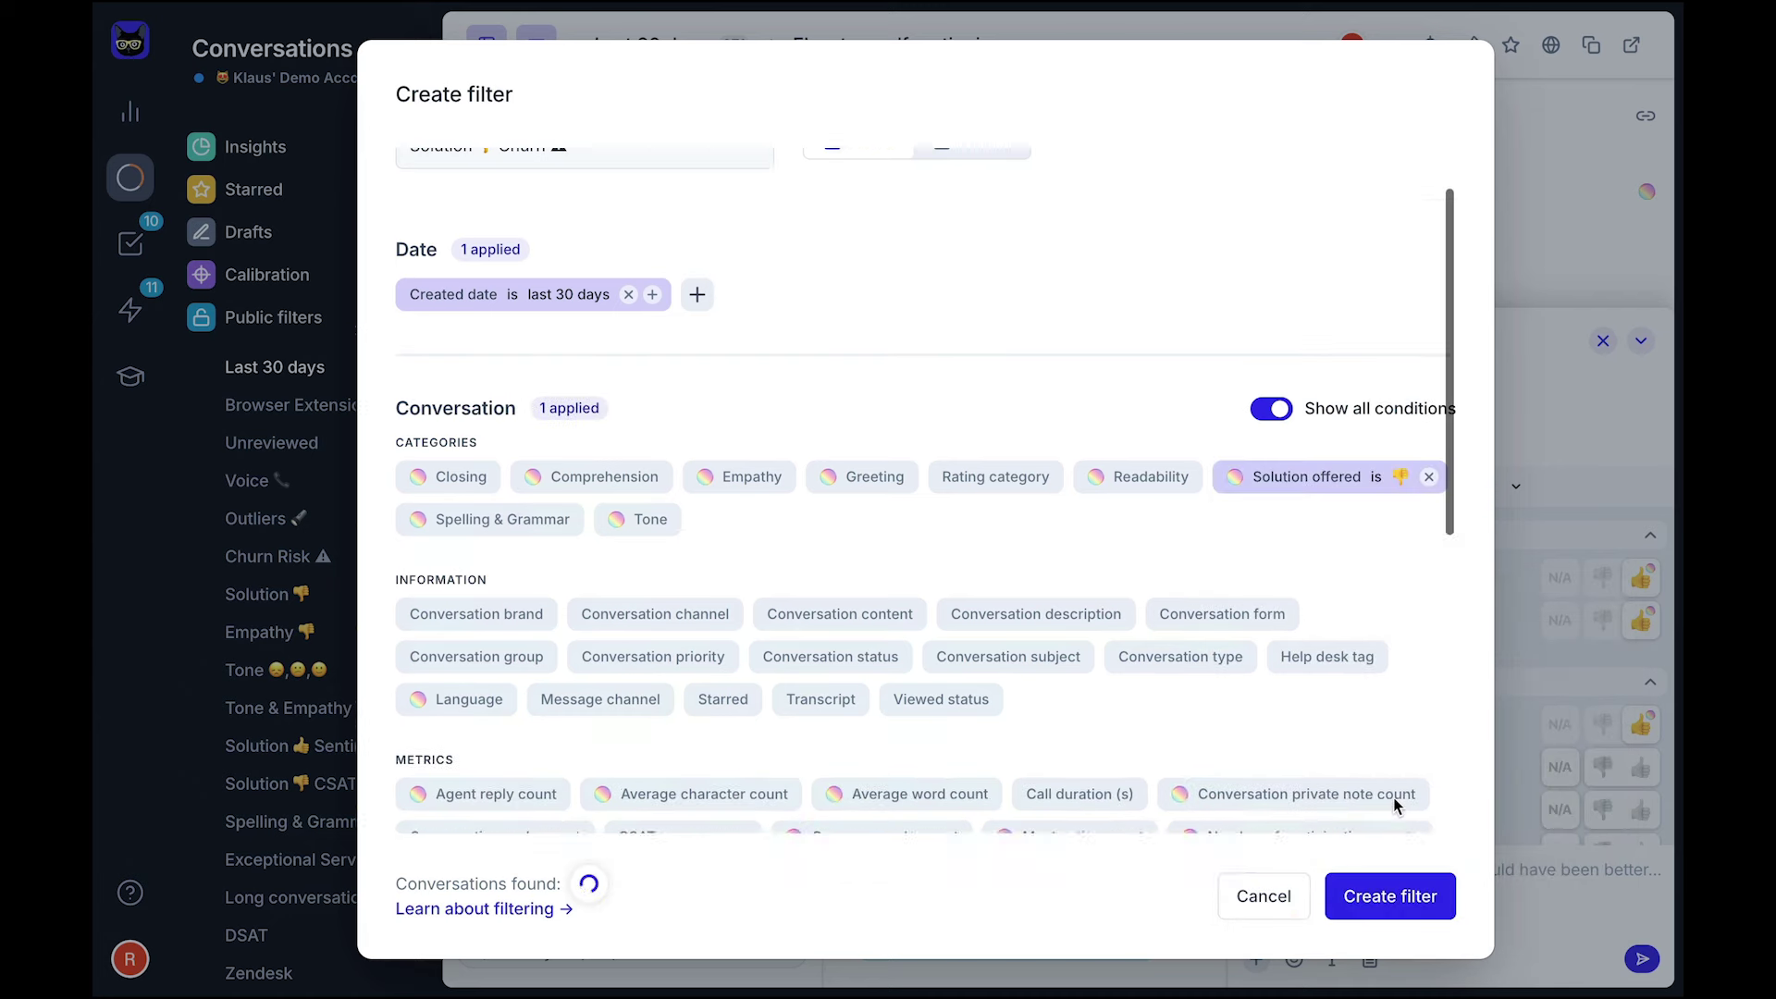
{"action": "scroll", "coordinate": [1366, 801], "scroll_direction": "down", "scroll_amount": 5}
{"action": "scroll", "coordinate": [1395, 792], "scroll_direction": "down", "scroll_amount": 2}
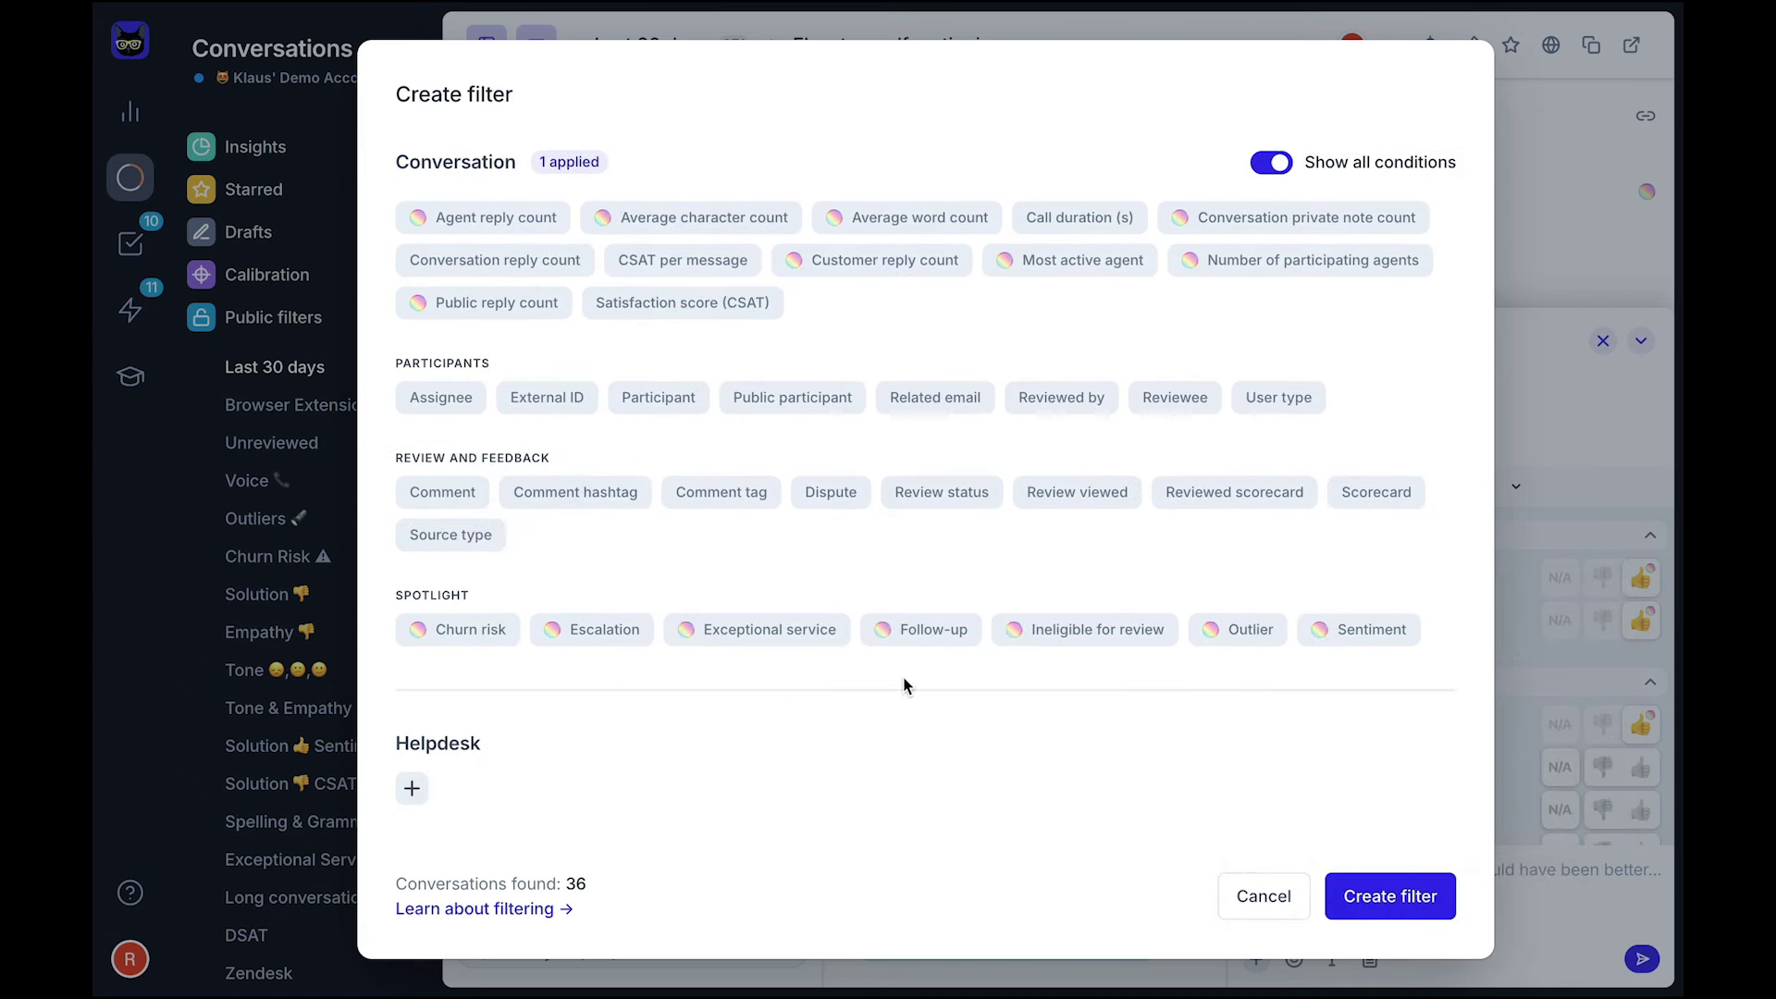
- Add the Churn risk is detected condition, create the filter, and go to Assignments
{"action": "left_click", "coordinate": [471, 631]}
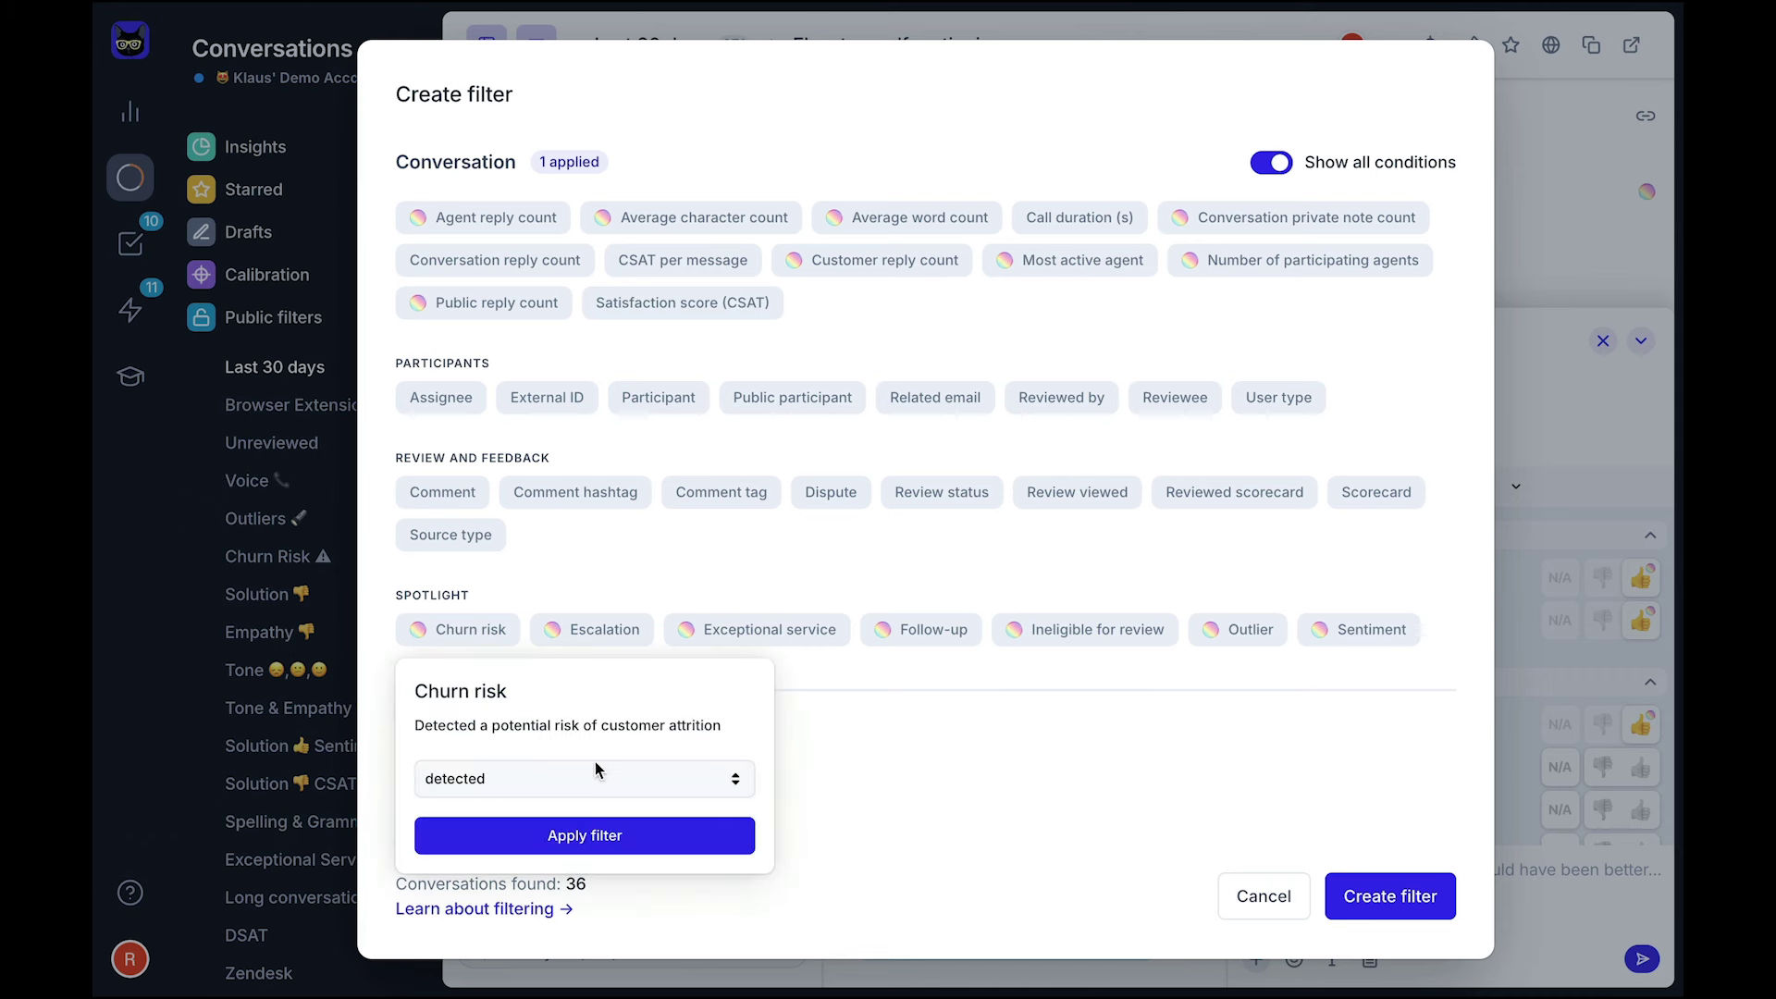
{"action": "left_click", "coordinate": [680, 835]}
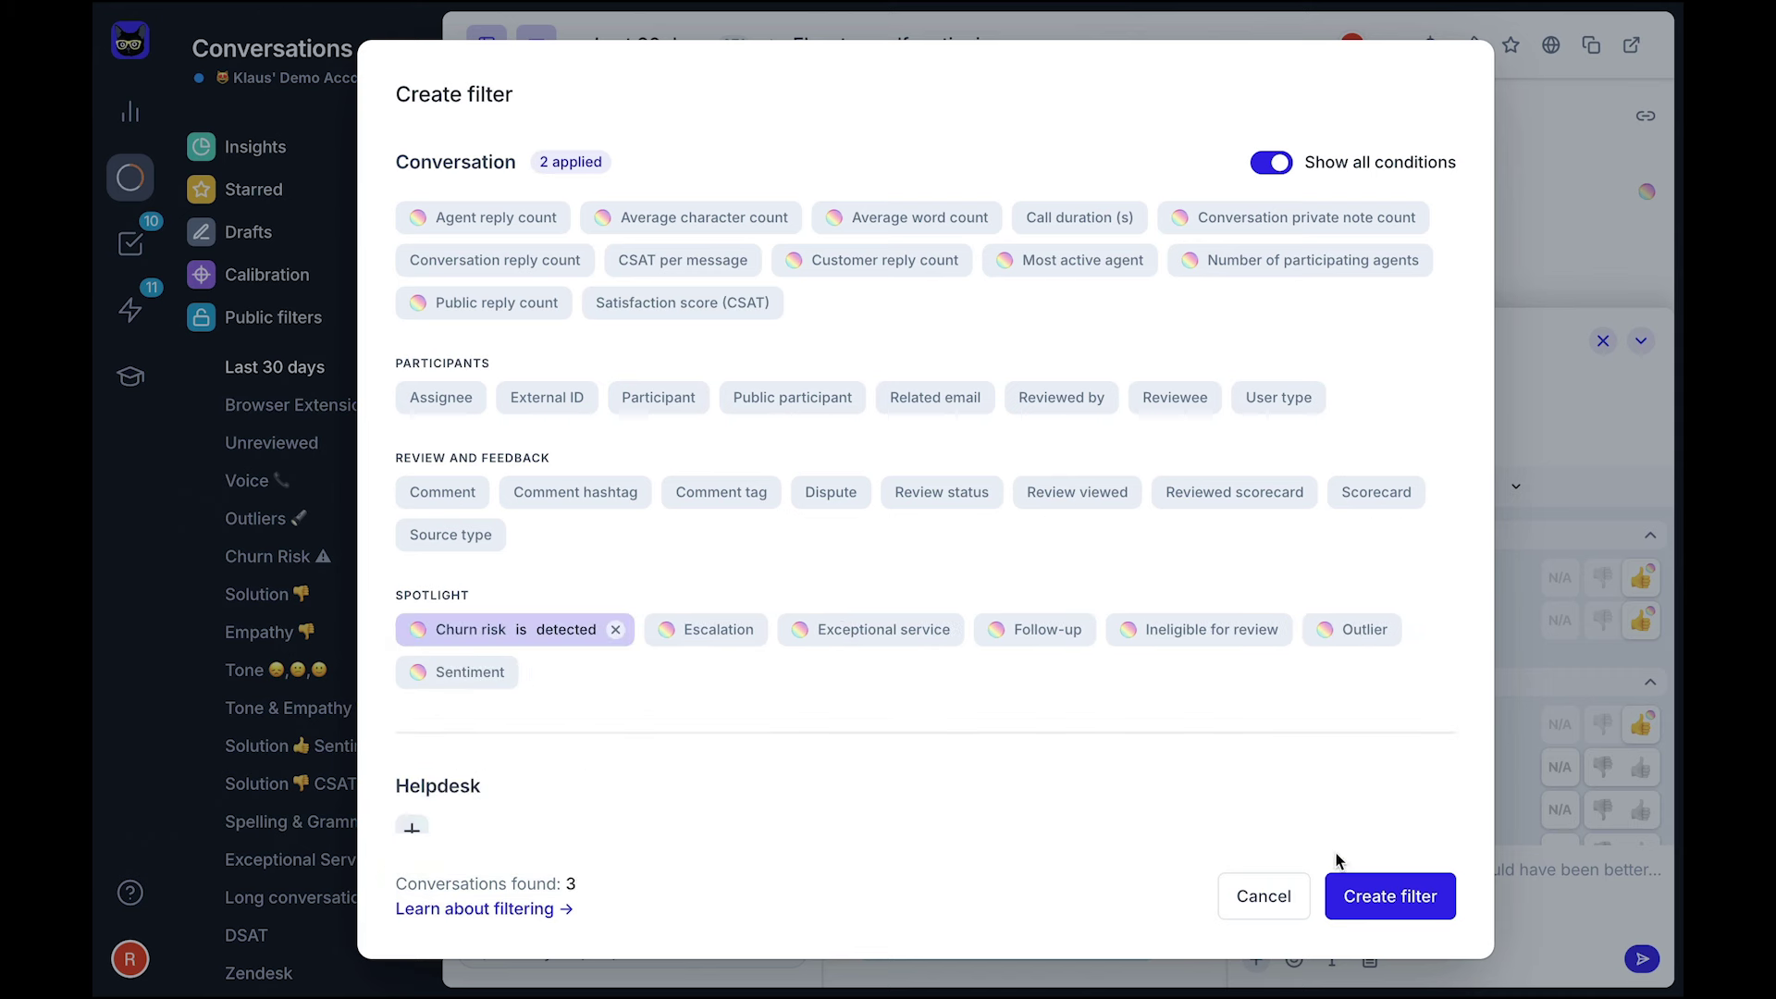
{"action": "left_click", "coordinate": [1420, 904]}
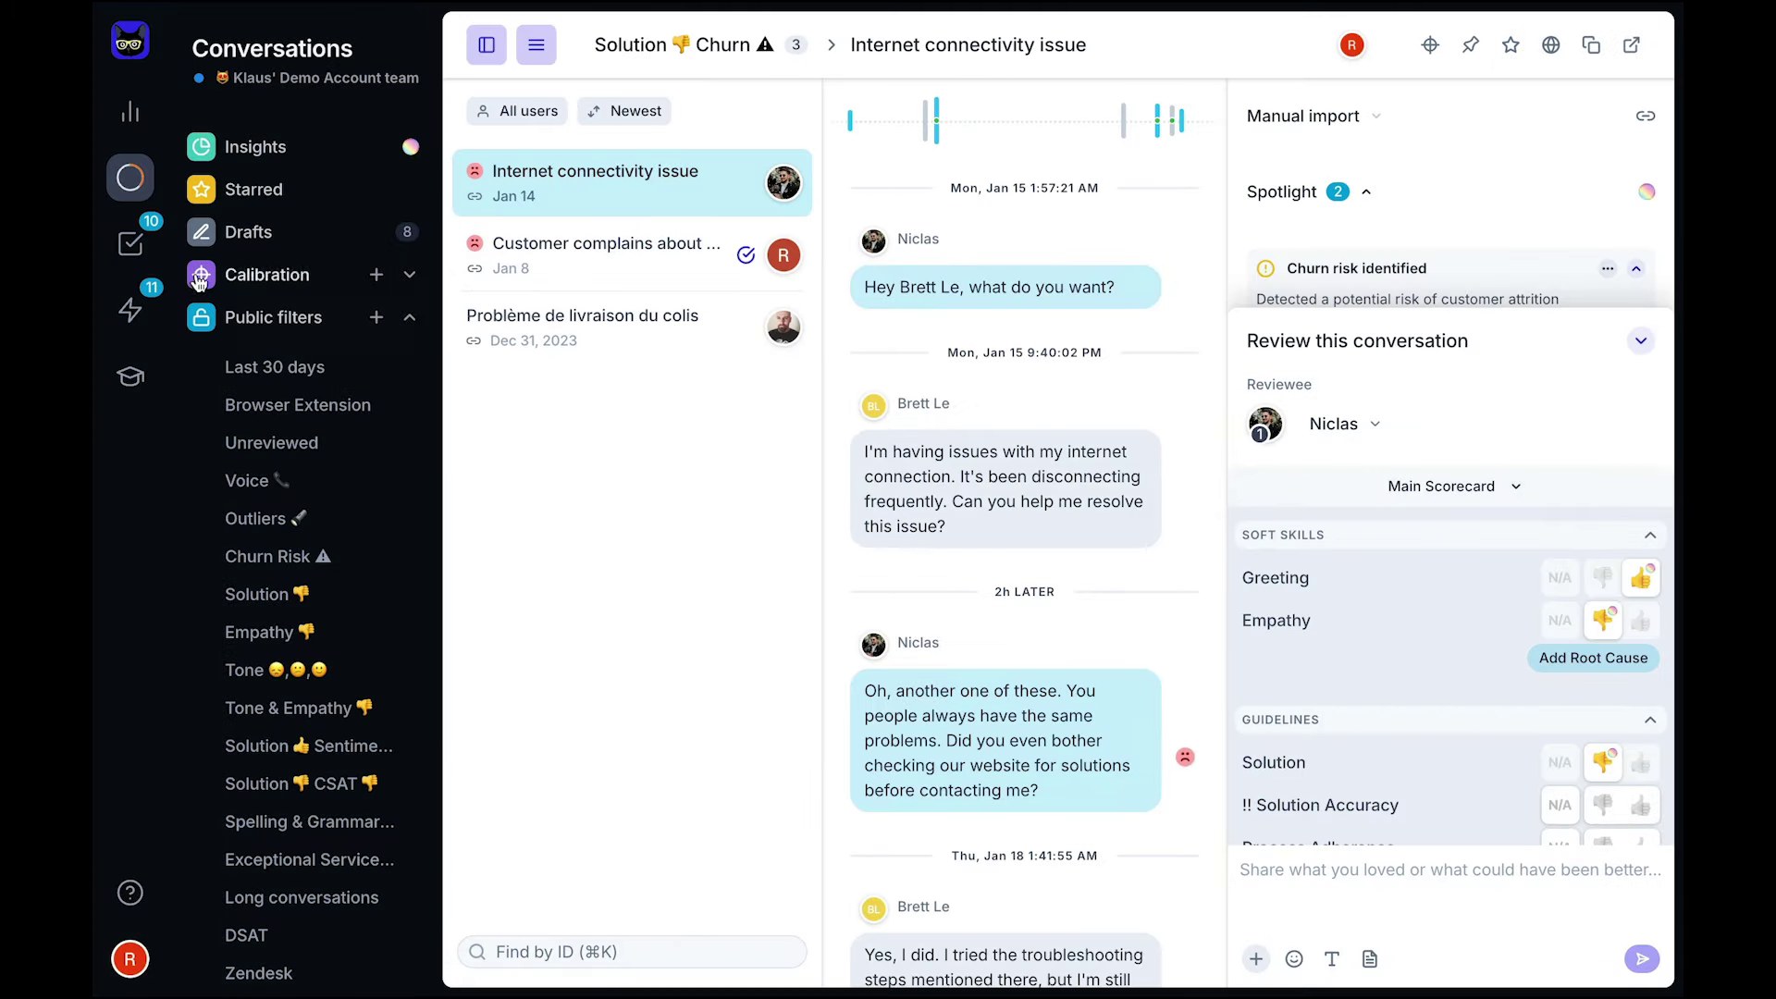
{"action": "left_click", "coordinate": [130, 245]}
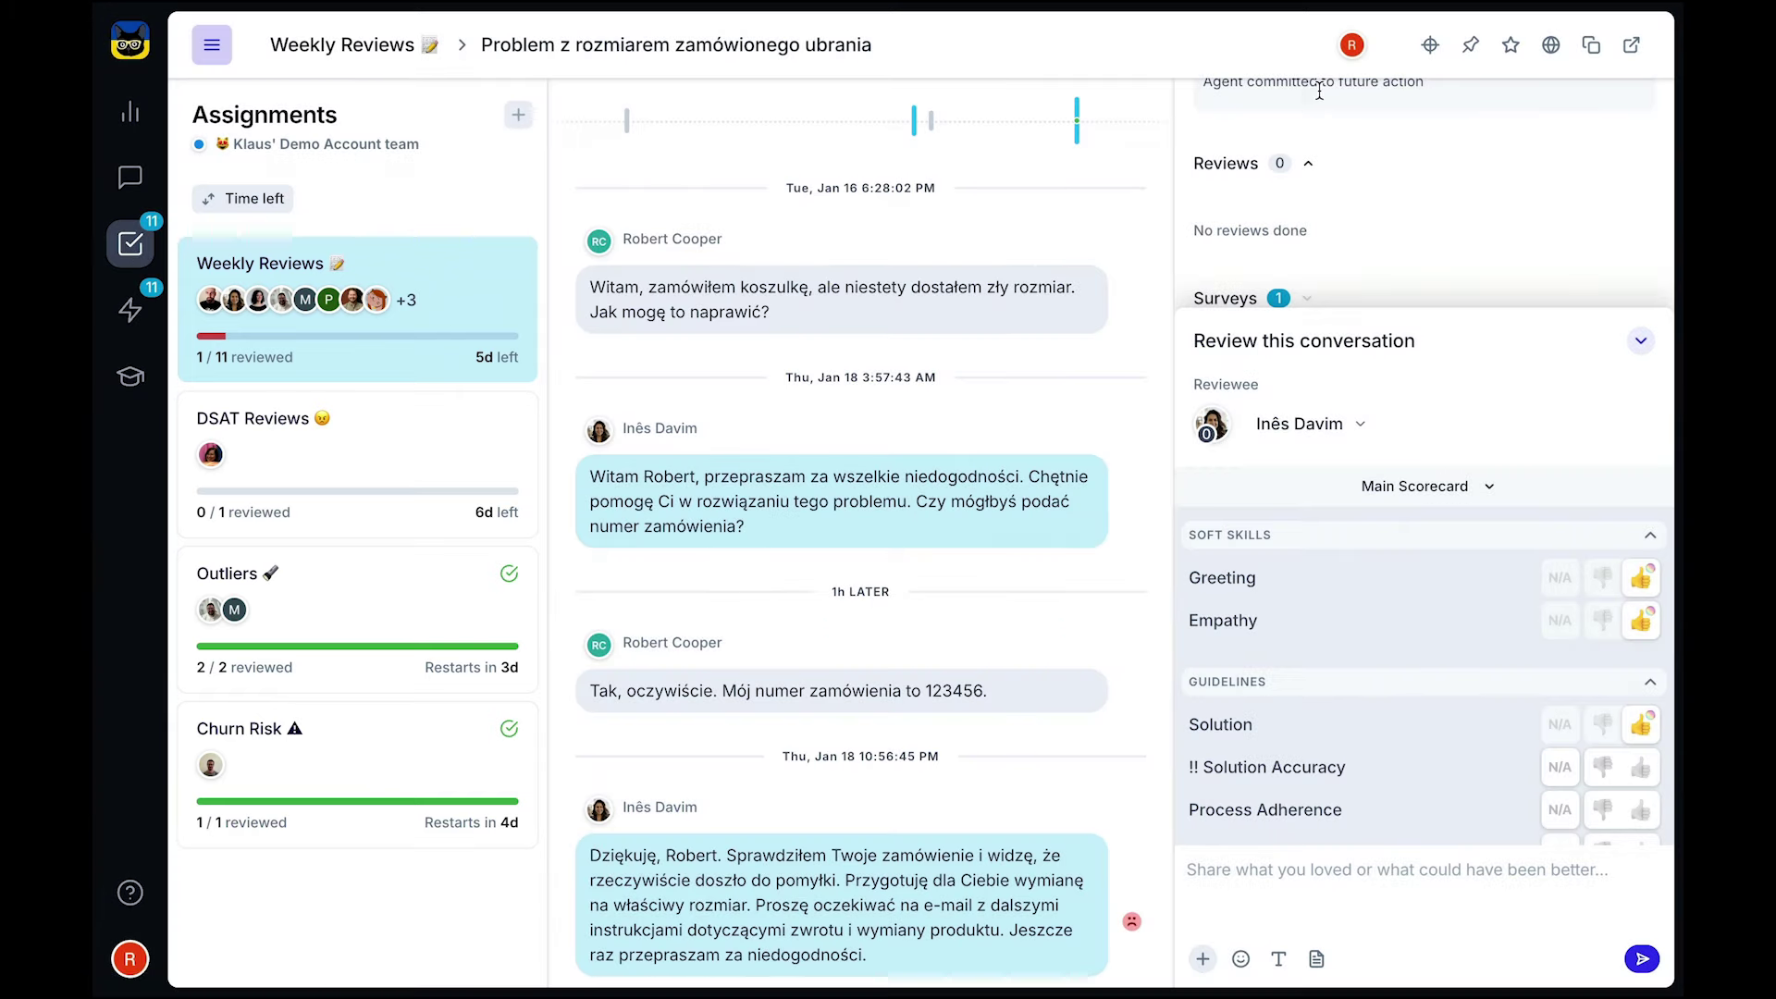
- Translate the Polish wrong-size T-shirt conversation into English
{"action": "left_click", "coordinate": [1552, 45]}
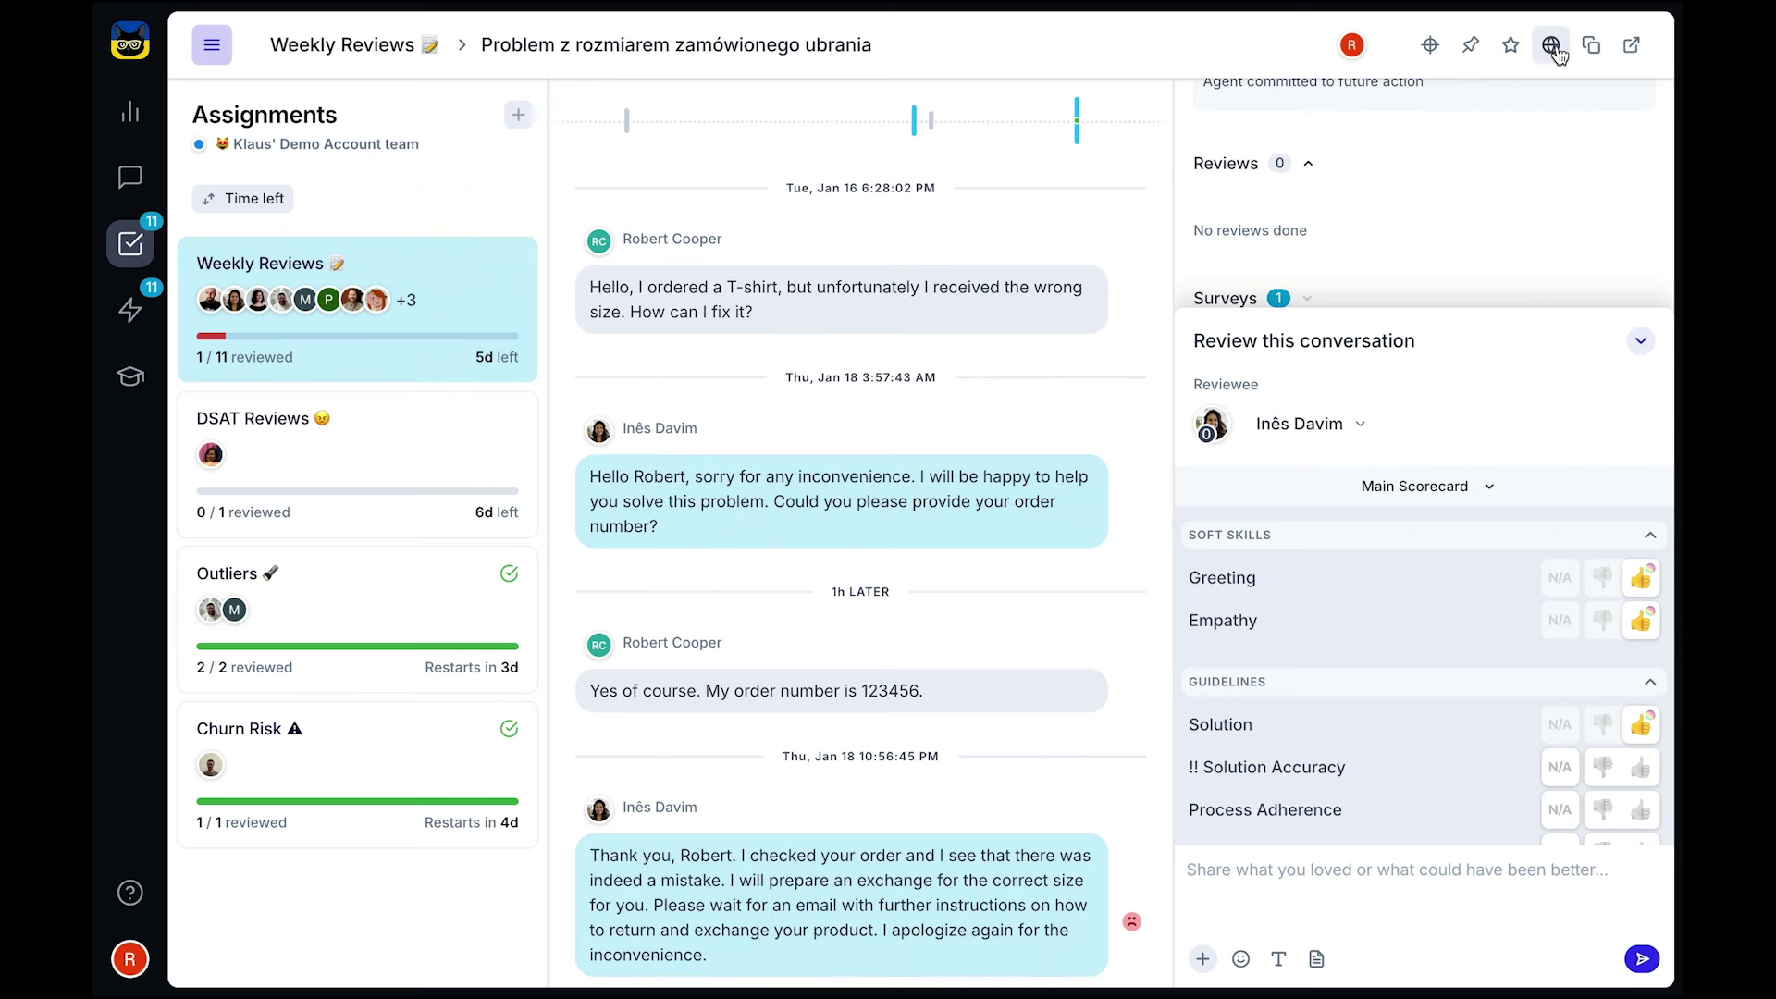
- Rate Bob on ticket #30093 thumbs-up everywhere, top Spelling & Grammar smiley, and send
{"action": "key", "text": "ctrl+Right"}
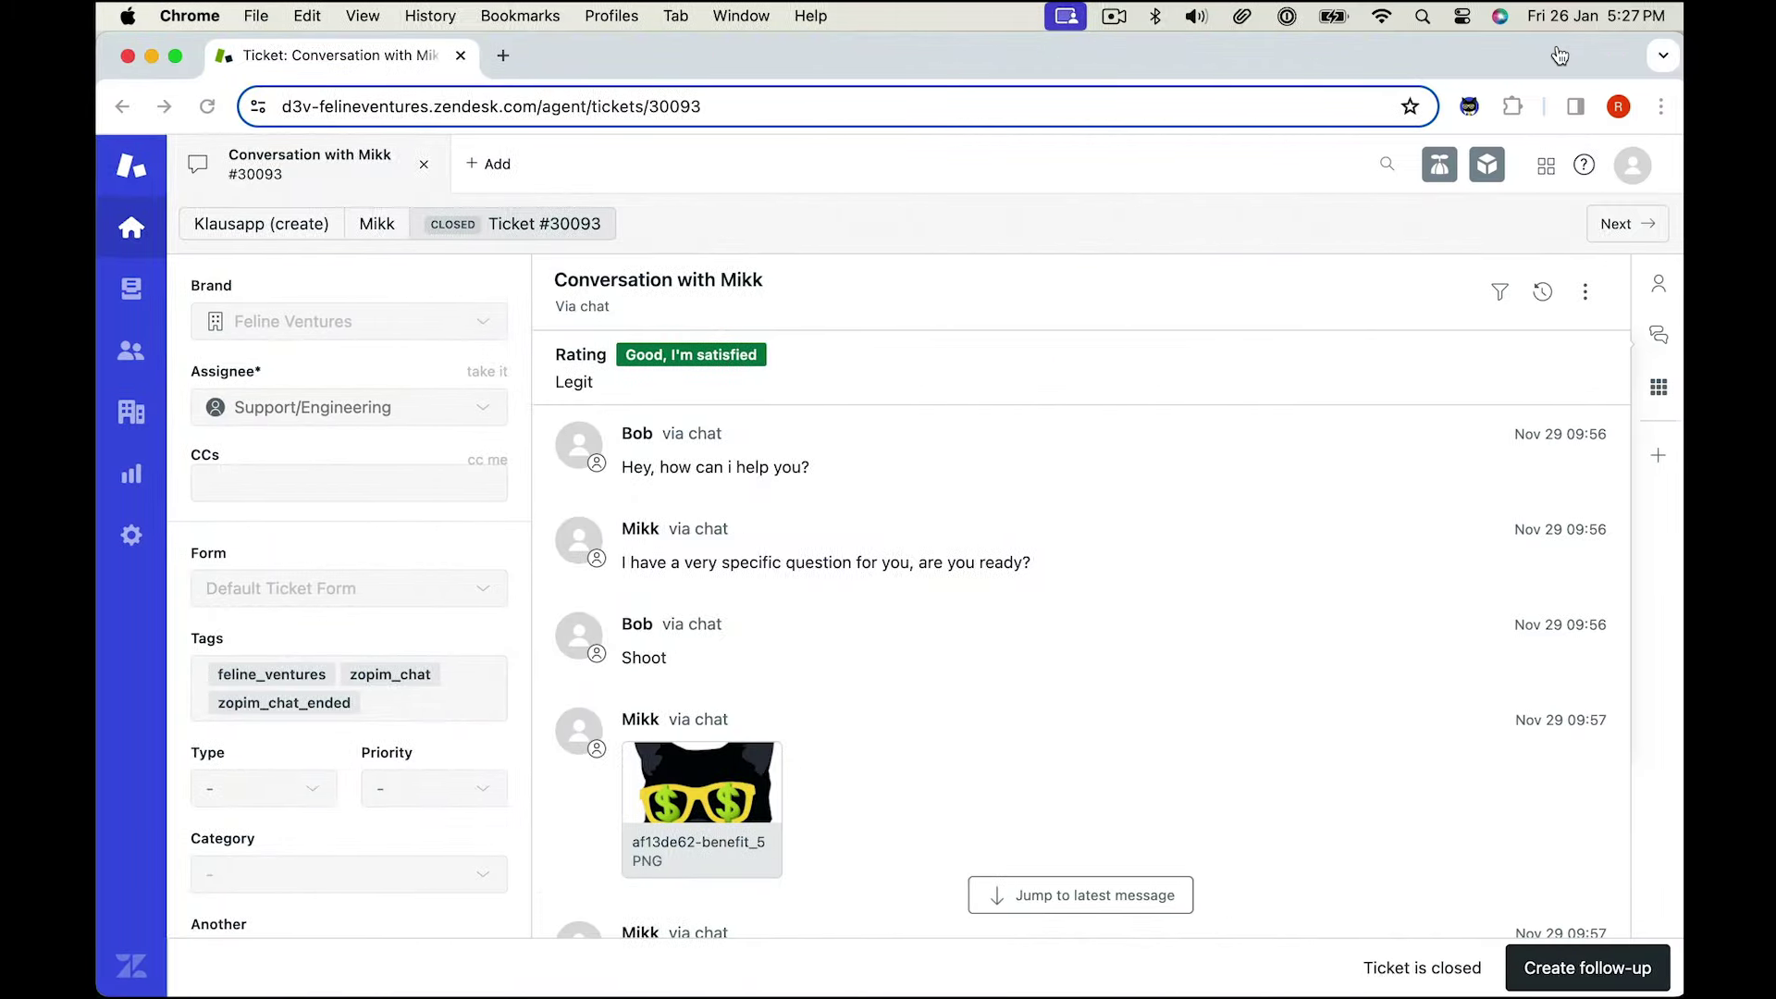
{"action": "left_click", "coordinate": [1465, 106]}
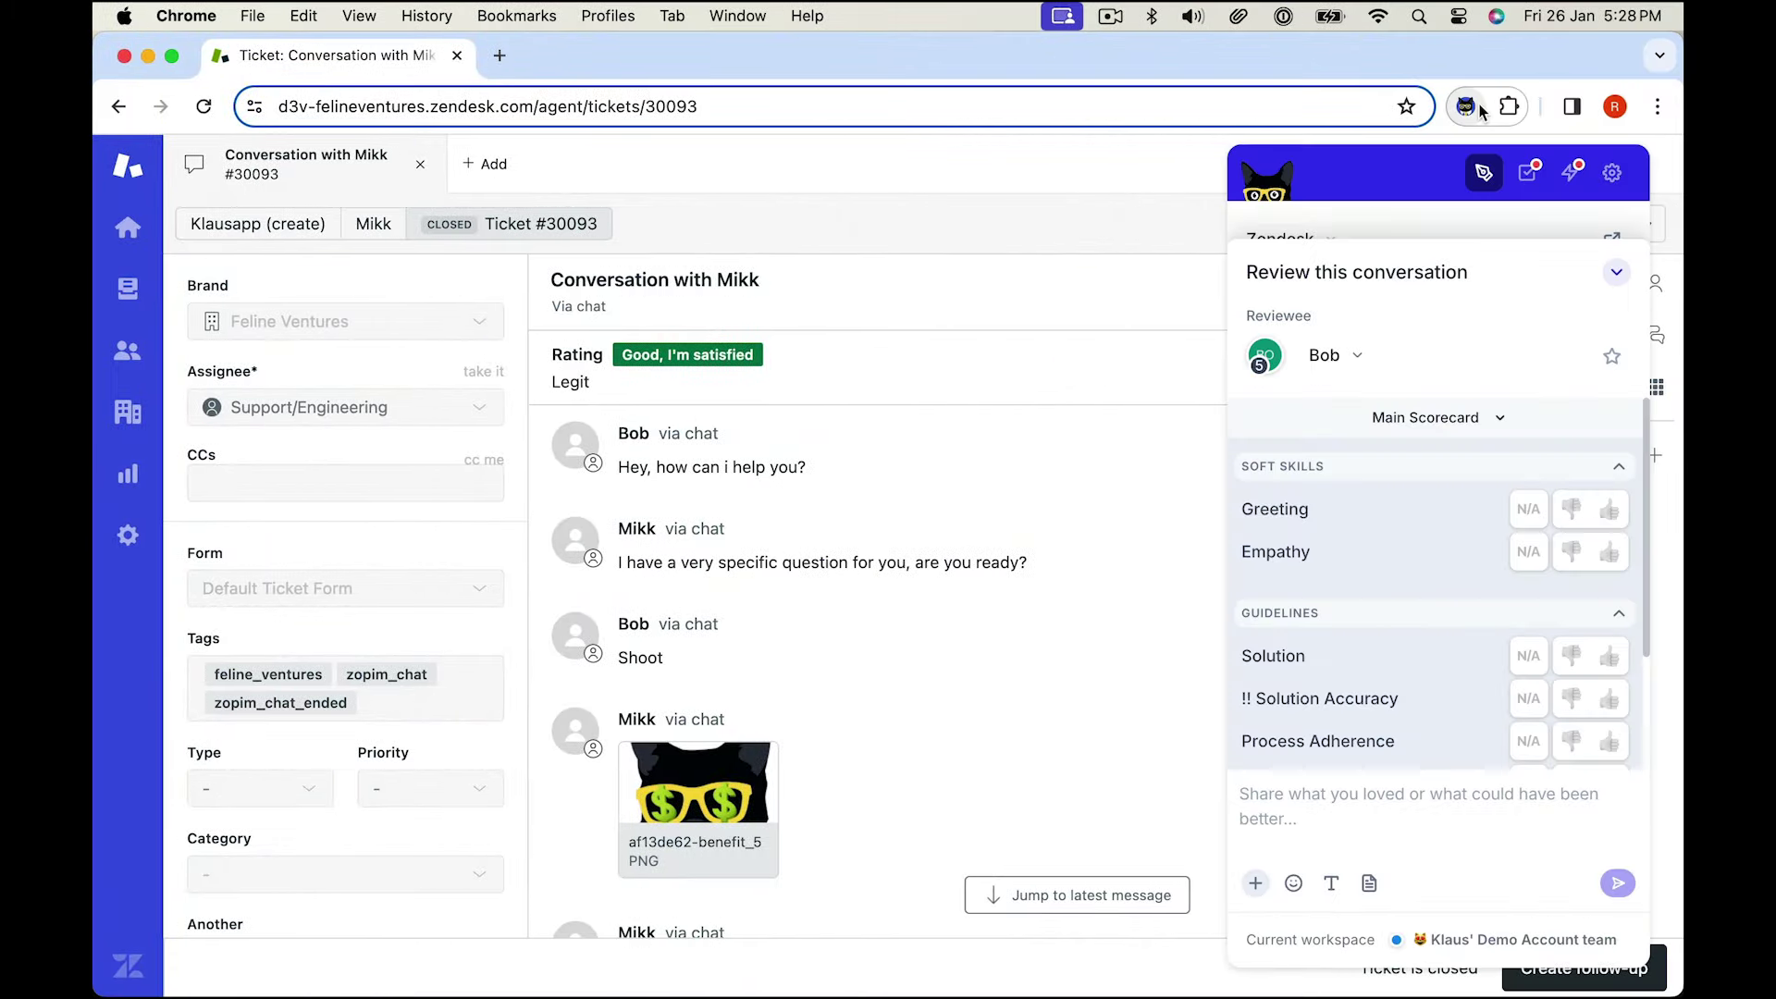
{"action": "left_click", "coordinate": [1610, 508]}
{"action": "left_click", "coordinate": [1610, 551]}
{"action": "left_click", "coordinate": [1610, 655]}
{"action": "left_click", "coordinate": [1609, 697]}
{"action": "left_click", "coordinate": [1610, 741]}
{"action": "scroll", "coordinate": [1609, 693], "scroll_direction": "down", "scroll_amount": 3}
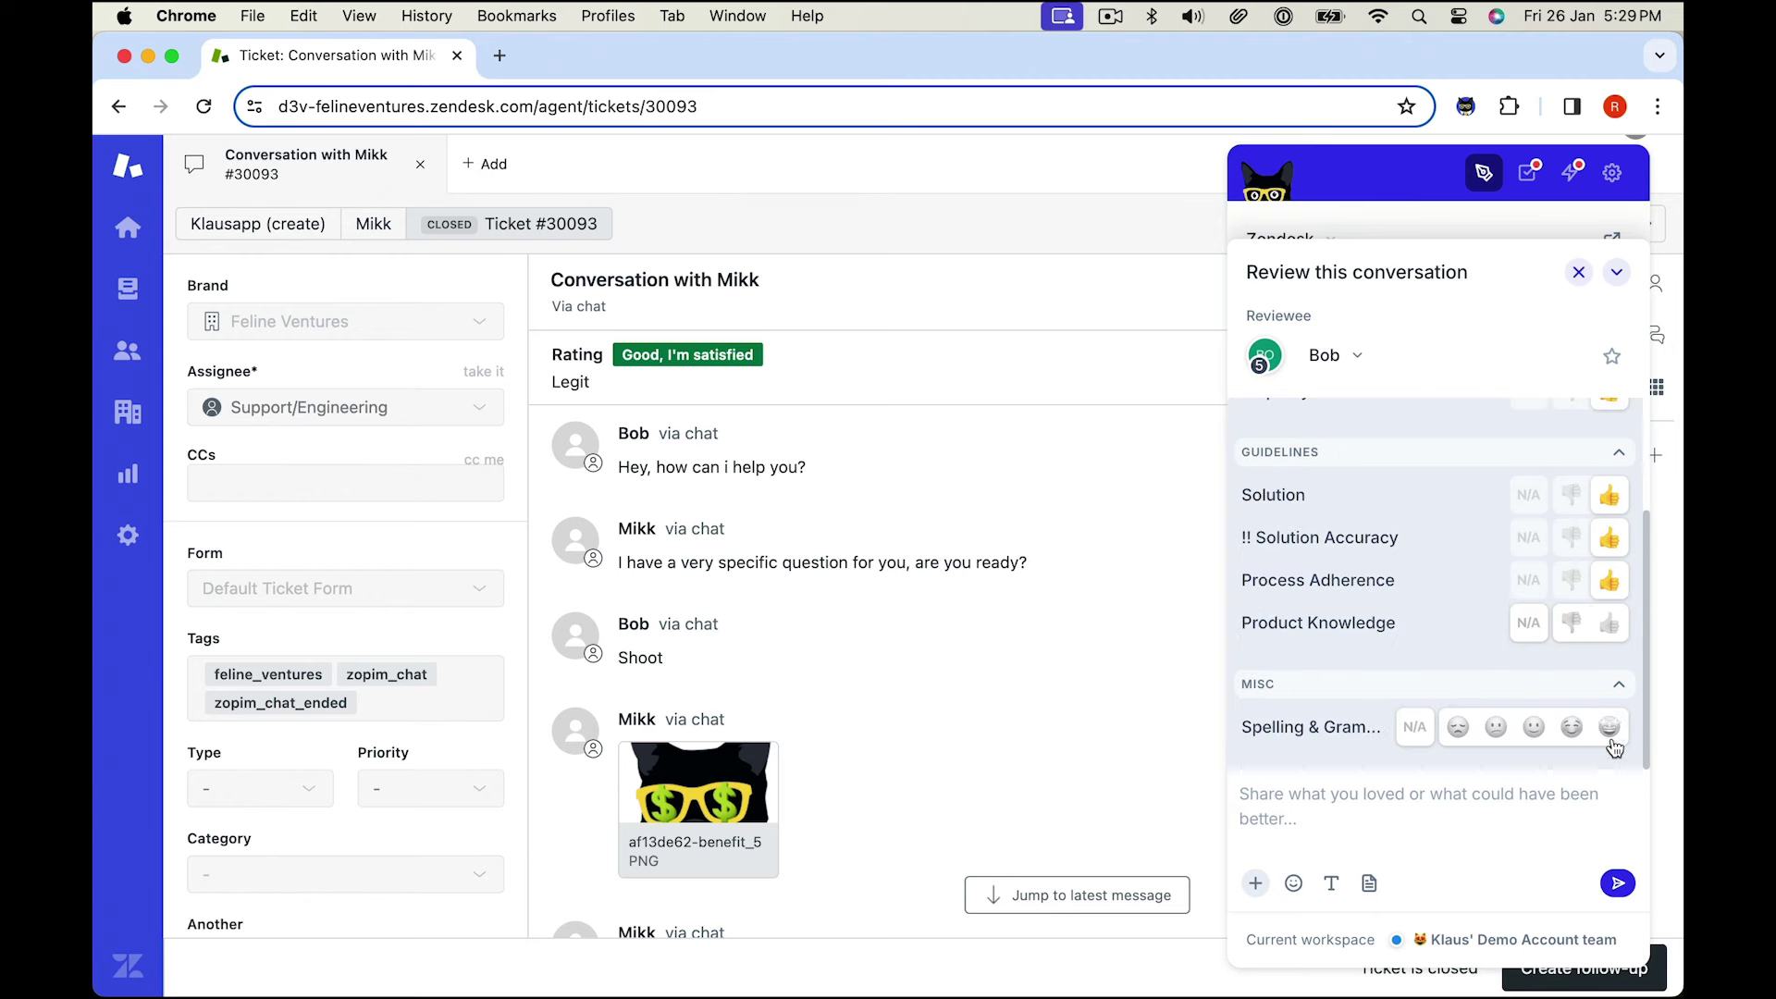
{"action": "left_click", "coordinate": [1610, 623]}
{"action": "left_click", "coordinate": [1611, 726]}
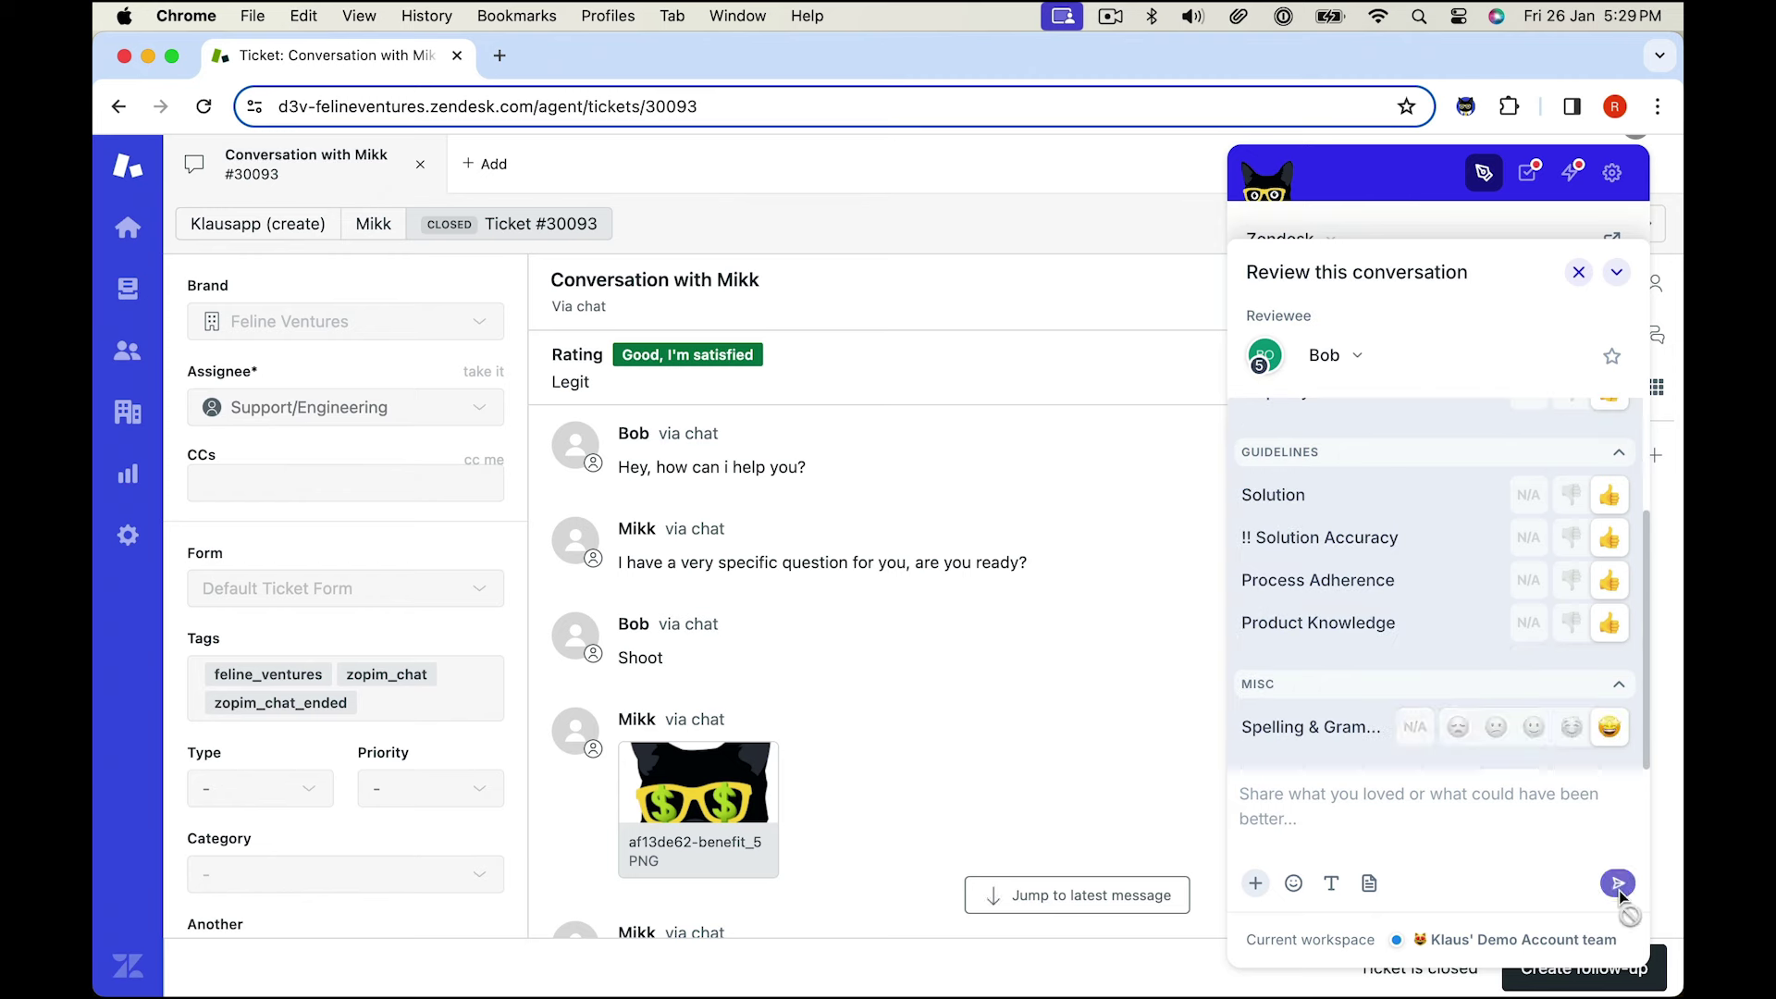
{"action": "left_click", "coordinate": [1619, 883]}
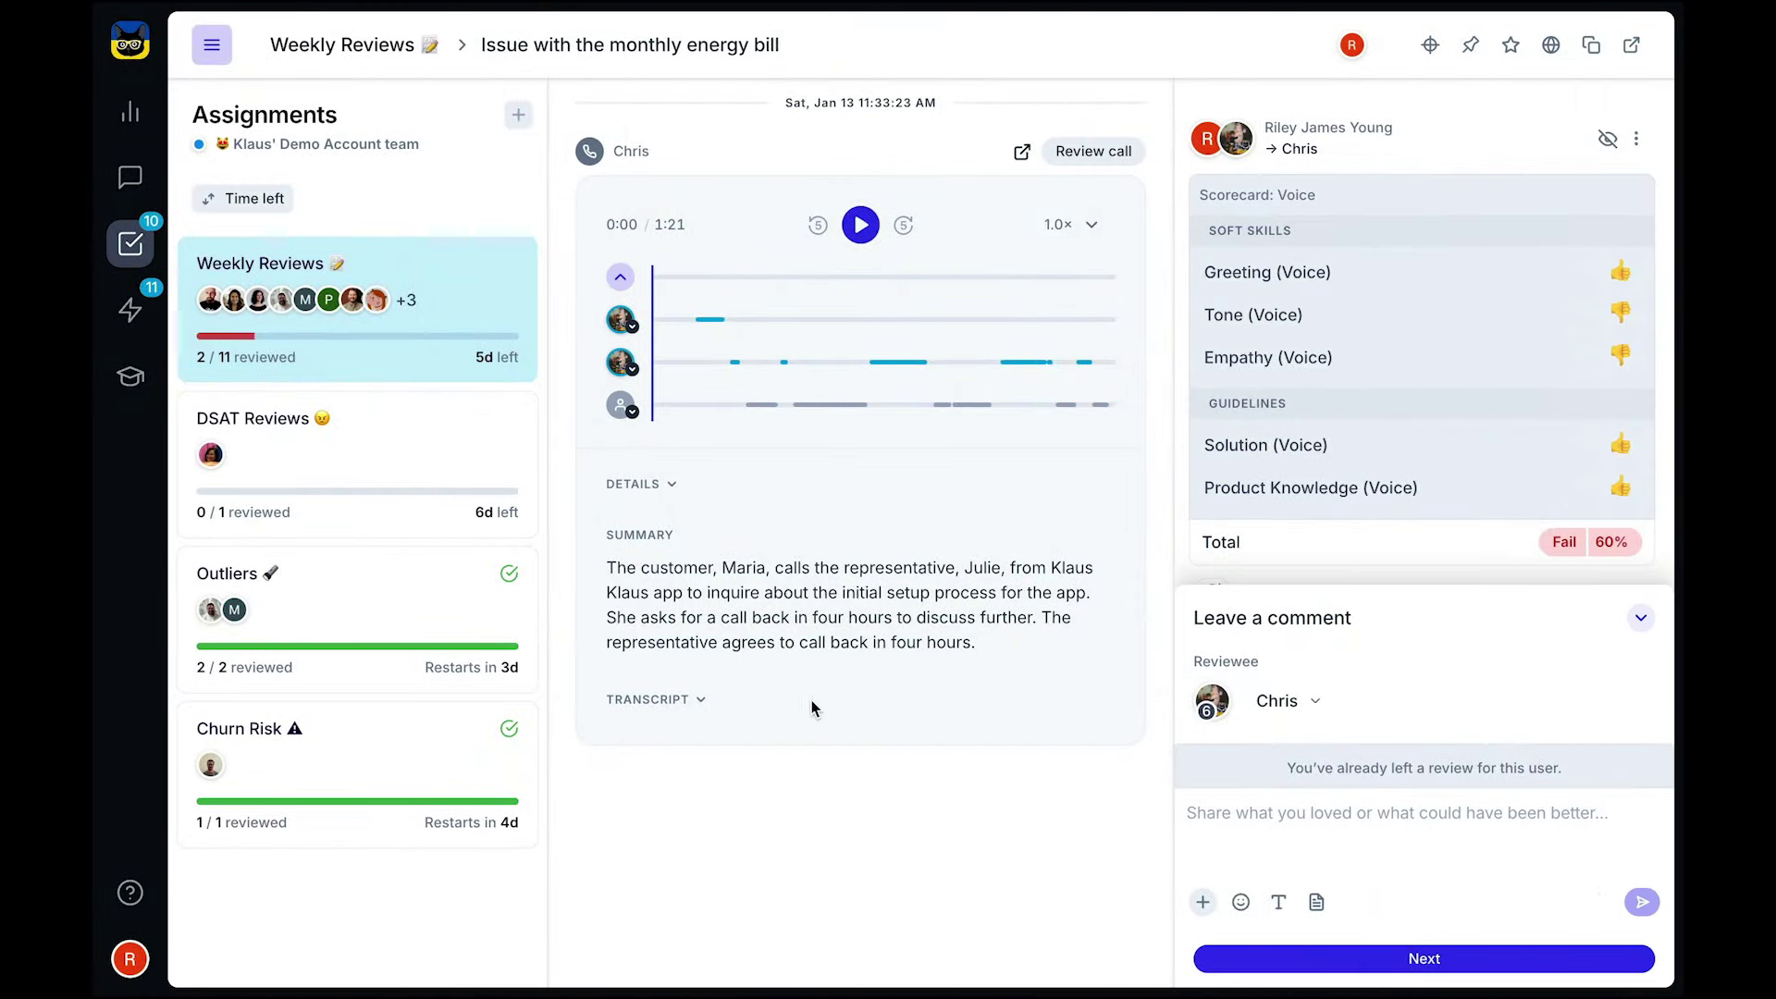
- Expand the energy bill call transcript, then move to the next Weekly Reviews conversation
{"action": "left_click", "coordinate": [701, 700]}
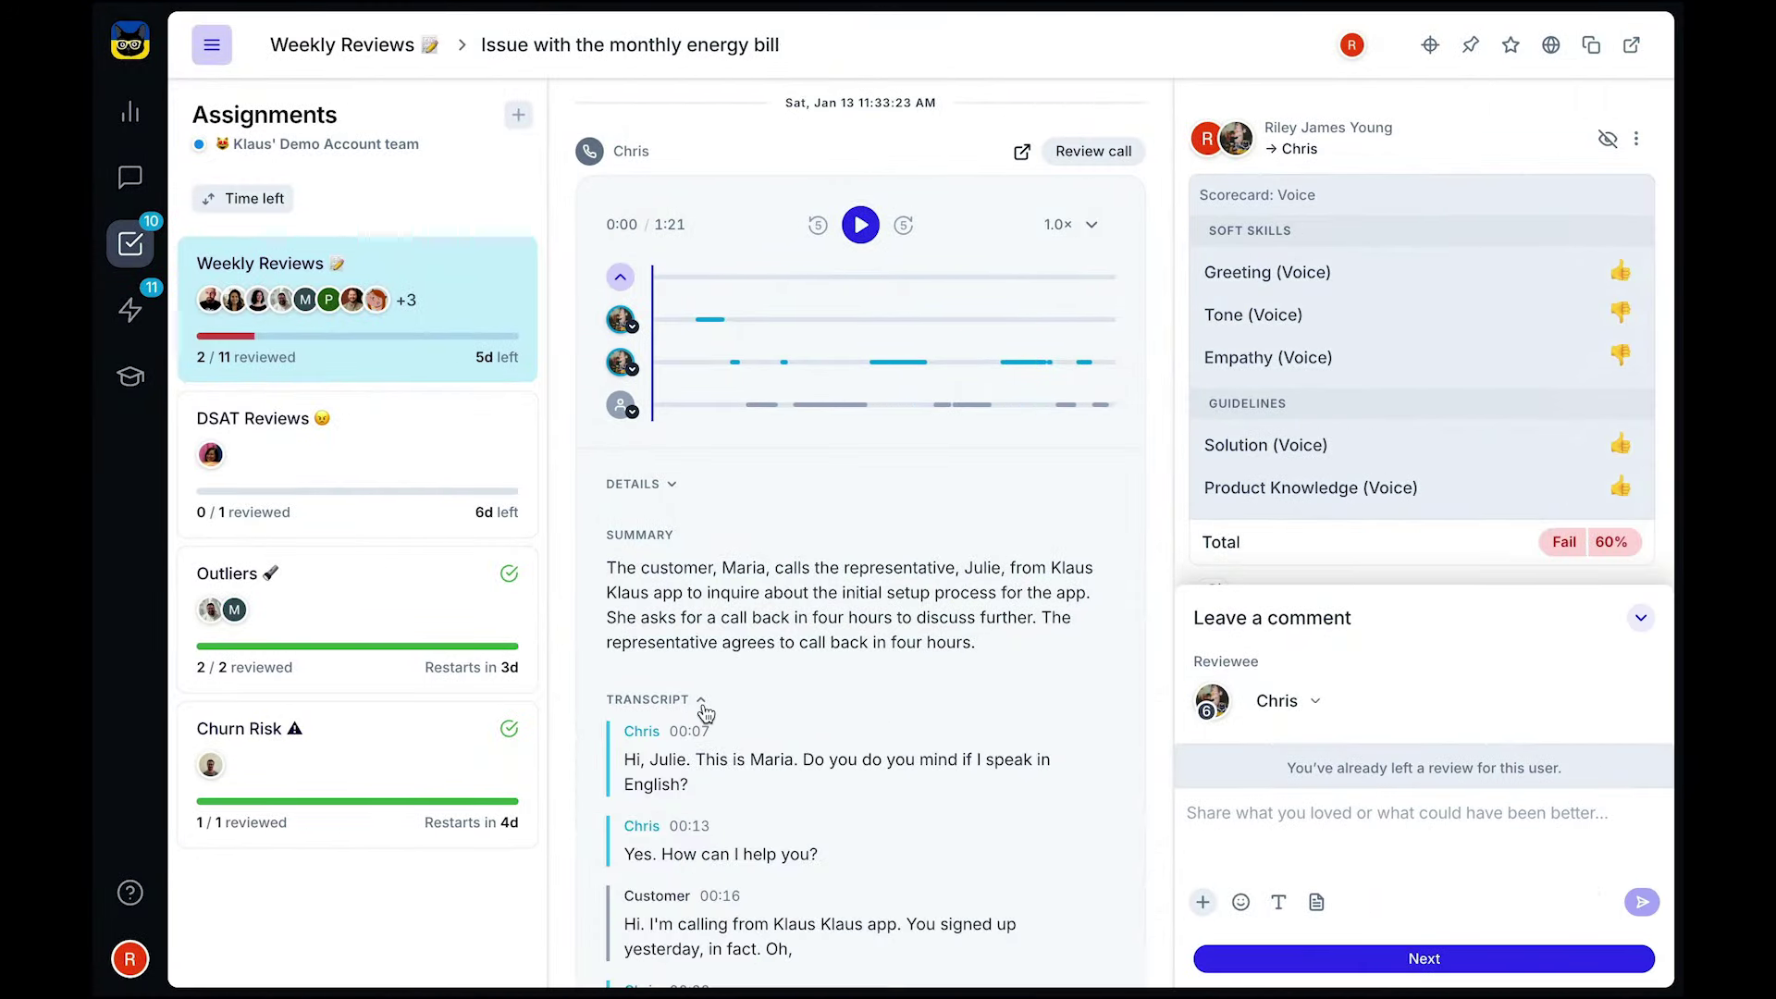
{"action": "scroll", "coordinate": [706, 710], "scroll_direction": "down", "scroll_amount": 3}
{"action": "scroll", "coordinate": [706, 710], "scroll_direction": "down", "scroll_amount": 3}
{"action": "scroll", "coordinate": [705, 708], "scroll_direction": "down", "scroll_amount": 2}
{"action": "scroll", "coordinate": [705, 705], "scroll_direction": "down", "scroll_amount": 2}
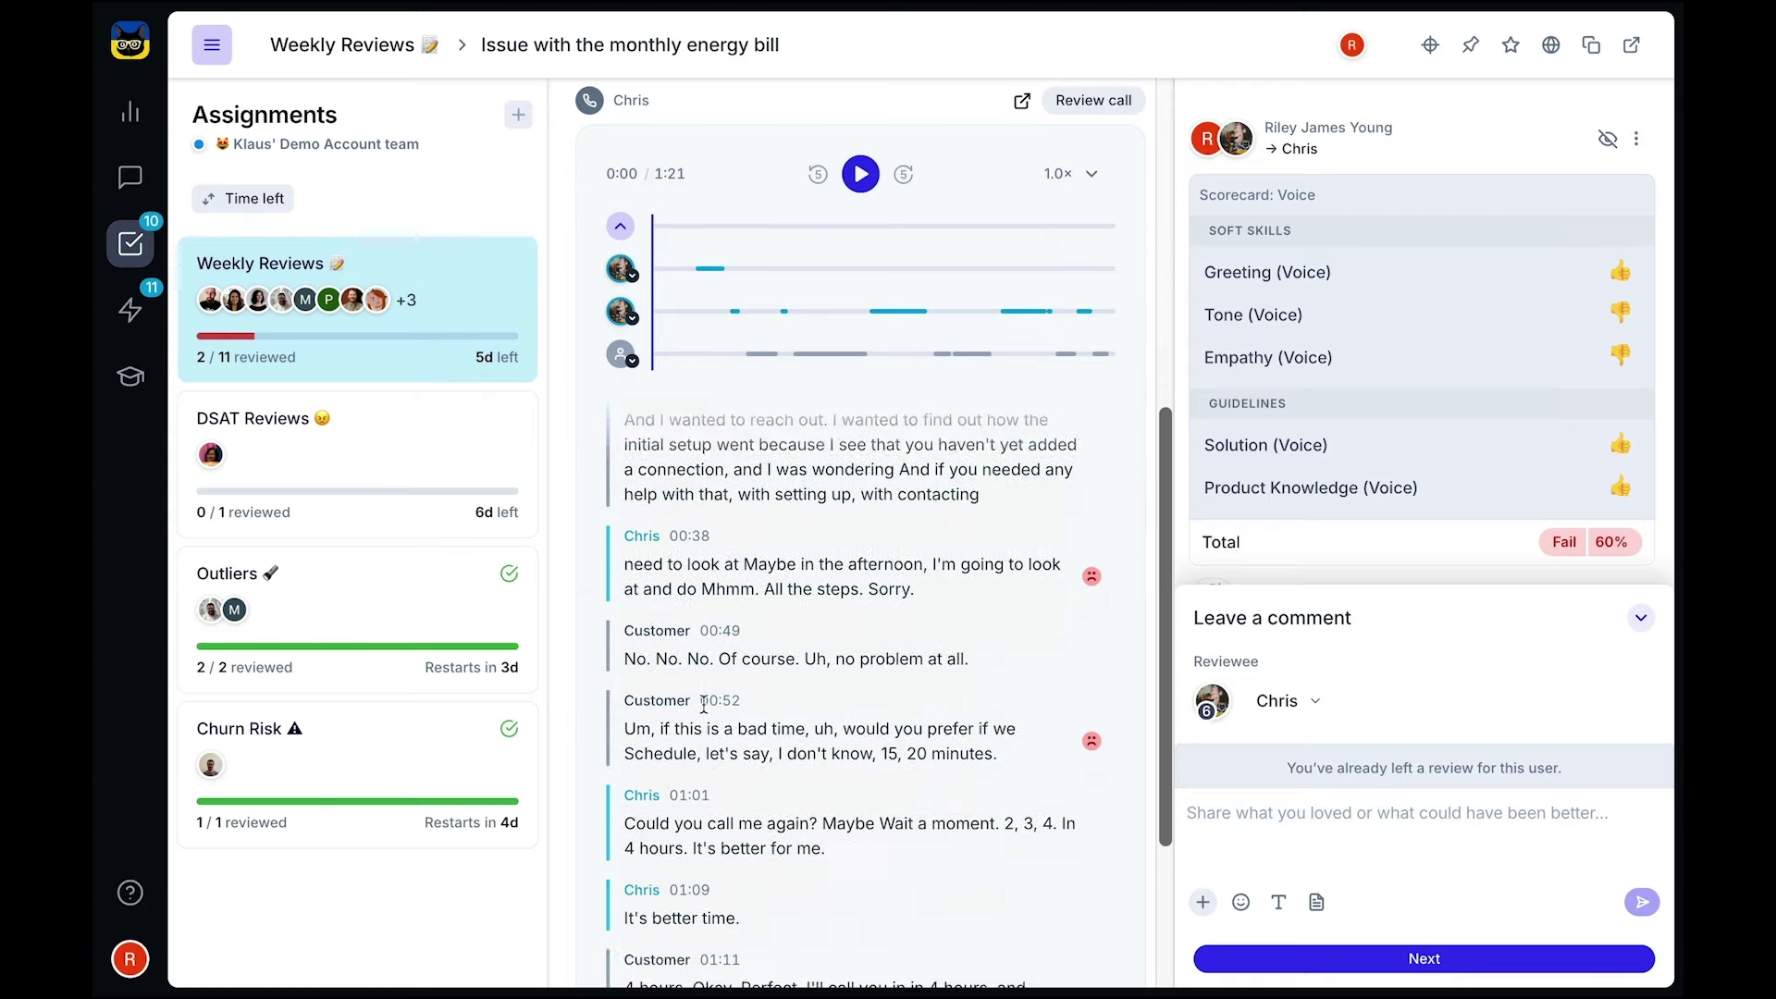
{"action": "scroll", "coordinate": [705, 705], "scroll_direction": "down", "scroll_amount": 1}
{"action": "scroll", "coordinate": [704, 707], "scroll_direction": "down", "scroll_amount": 2}
{"action": "scroll", "coordinate": [705, 710], "scroll_direction": "up", "scroll_amount": 5}
{"action": "scroll", "coordinate": [705, 707], "scroll_direction": "up", "scroll_amount": 4}
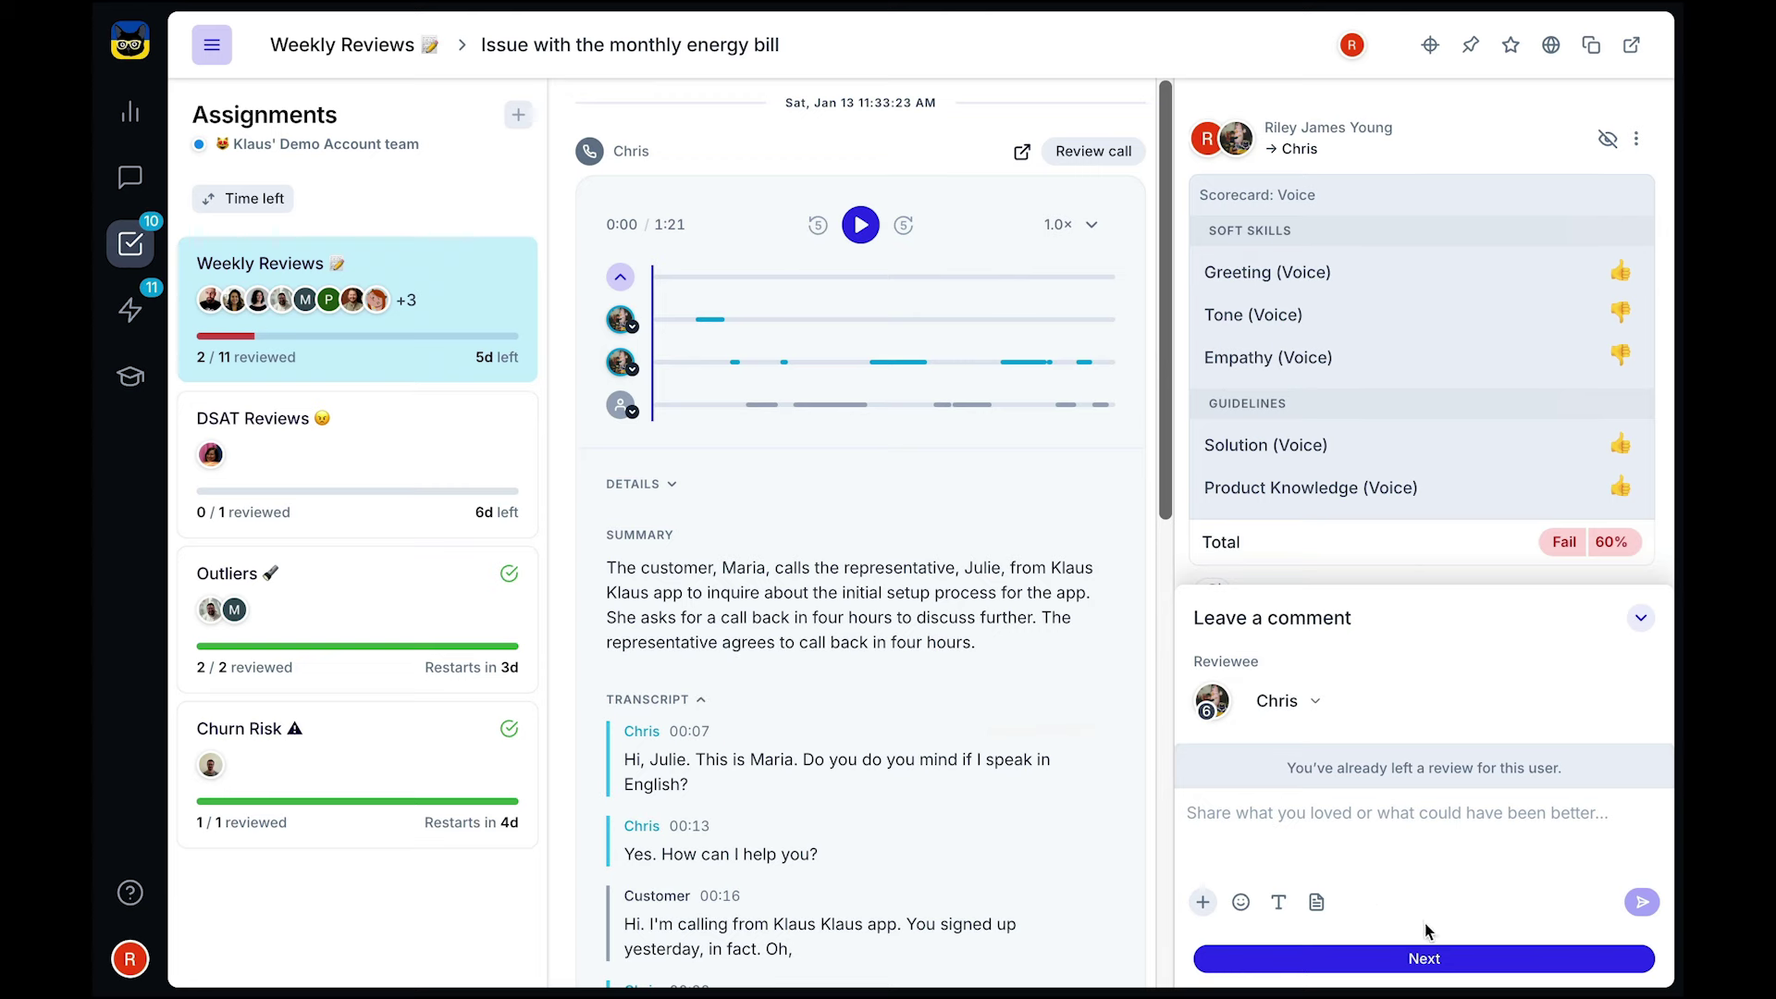
{"action": "left_click", "coordinate": [1472, 964]}
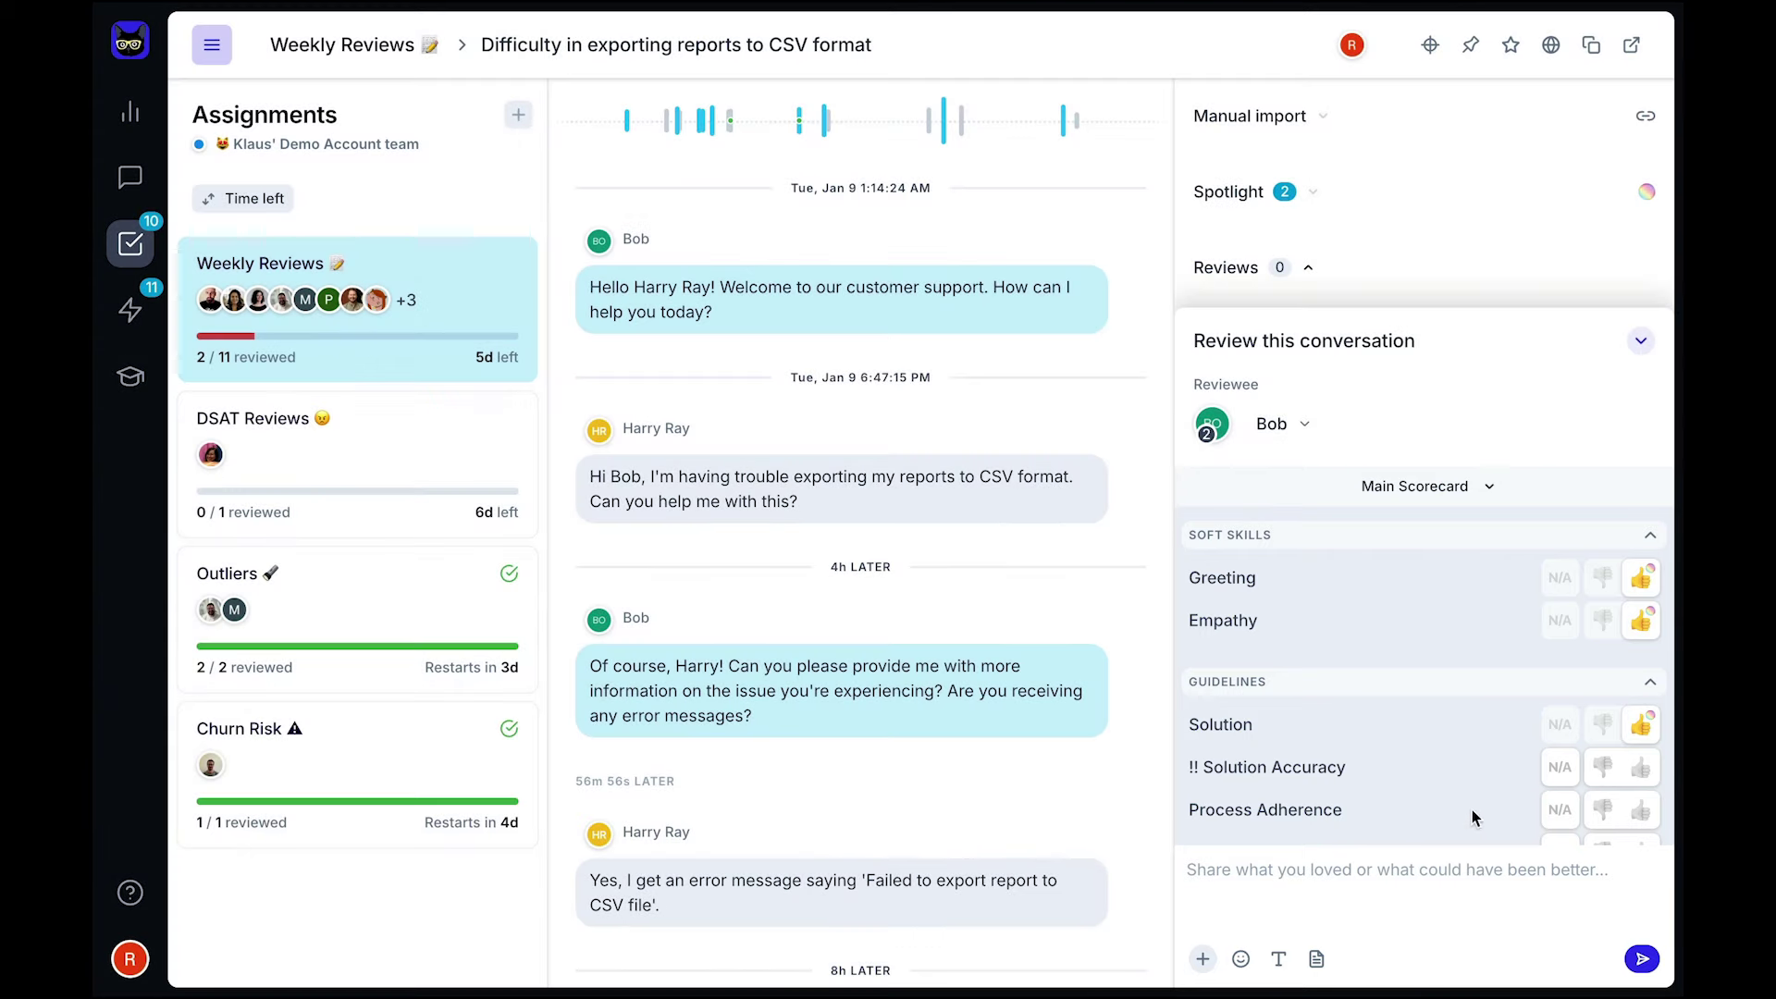
{"action": "scroll", "coordinate": [1475, 759], "scroll_direction": "down", "scroll_amount": 3}
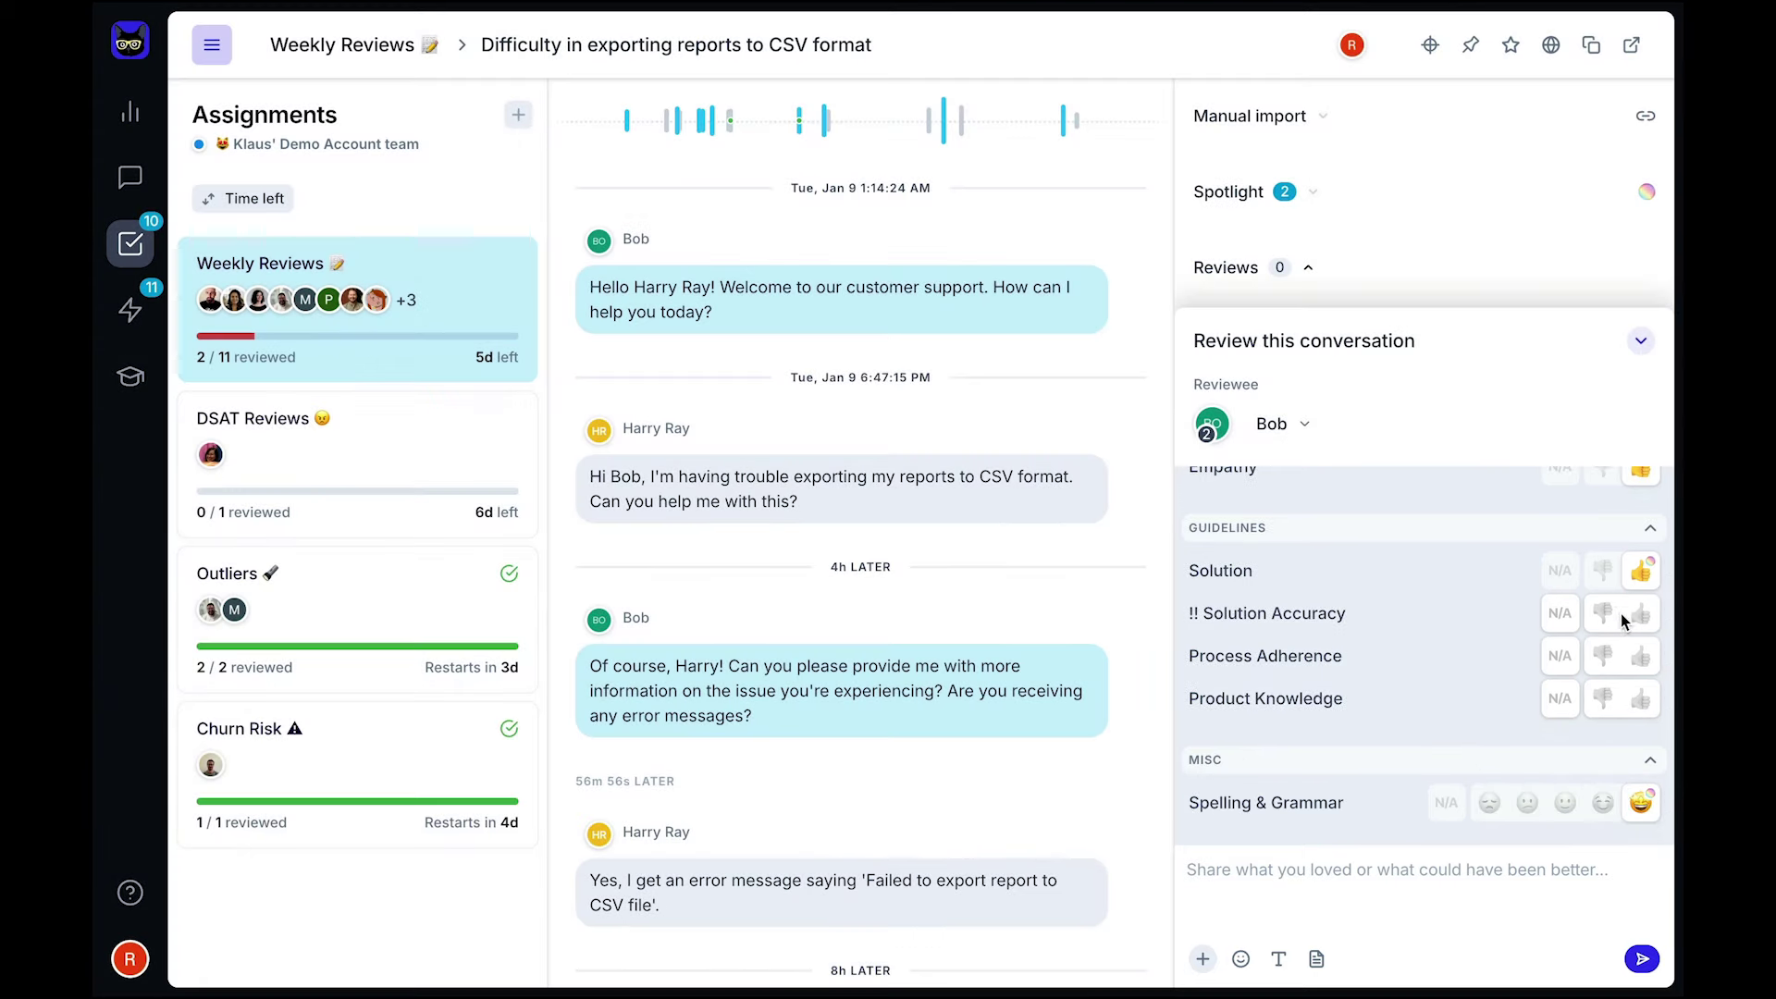
- Pass Solution Accuracy, fail Process Adherence for Incorrect troubleshooting, and fail Product Knowledge
{"action": "left_click", "coordinate": [1640, 614]}
{"action": "left_click", "coordinate": [1604, 655]}
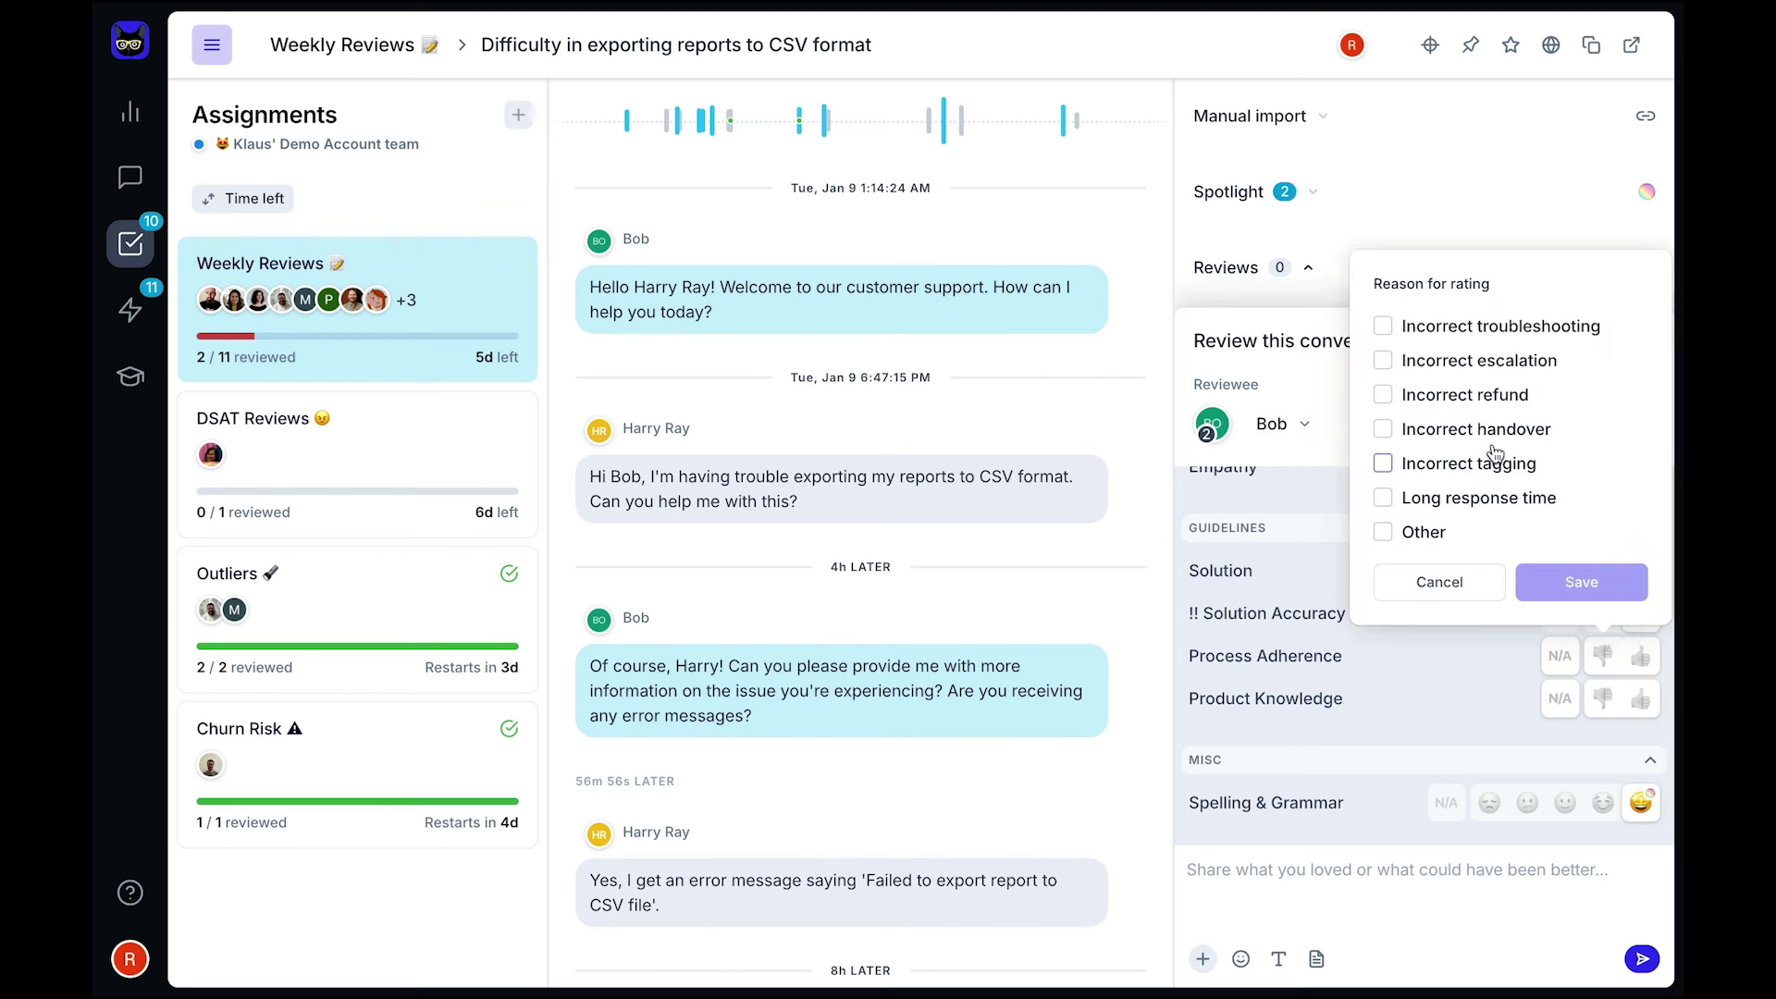
{"action": "left_click", "coordinate": [1384, 327]}
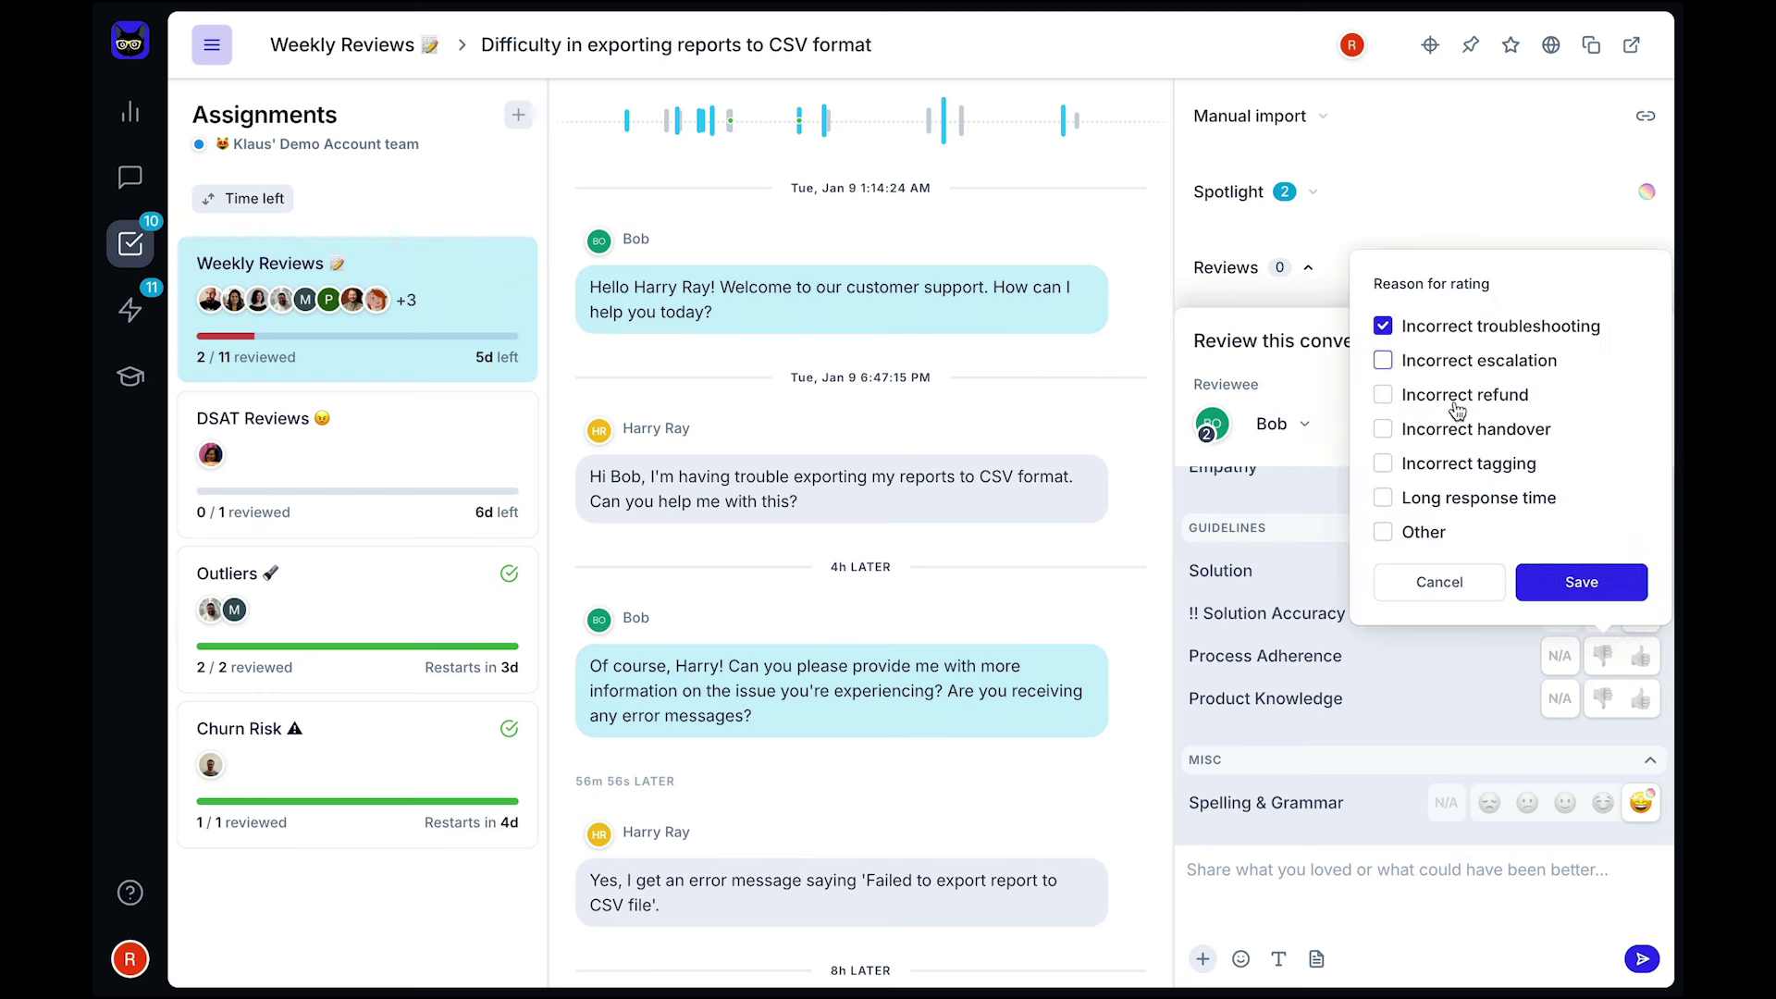
{"action": "left_click", "coordinate": [1577, 591]}
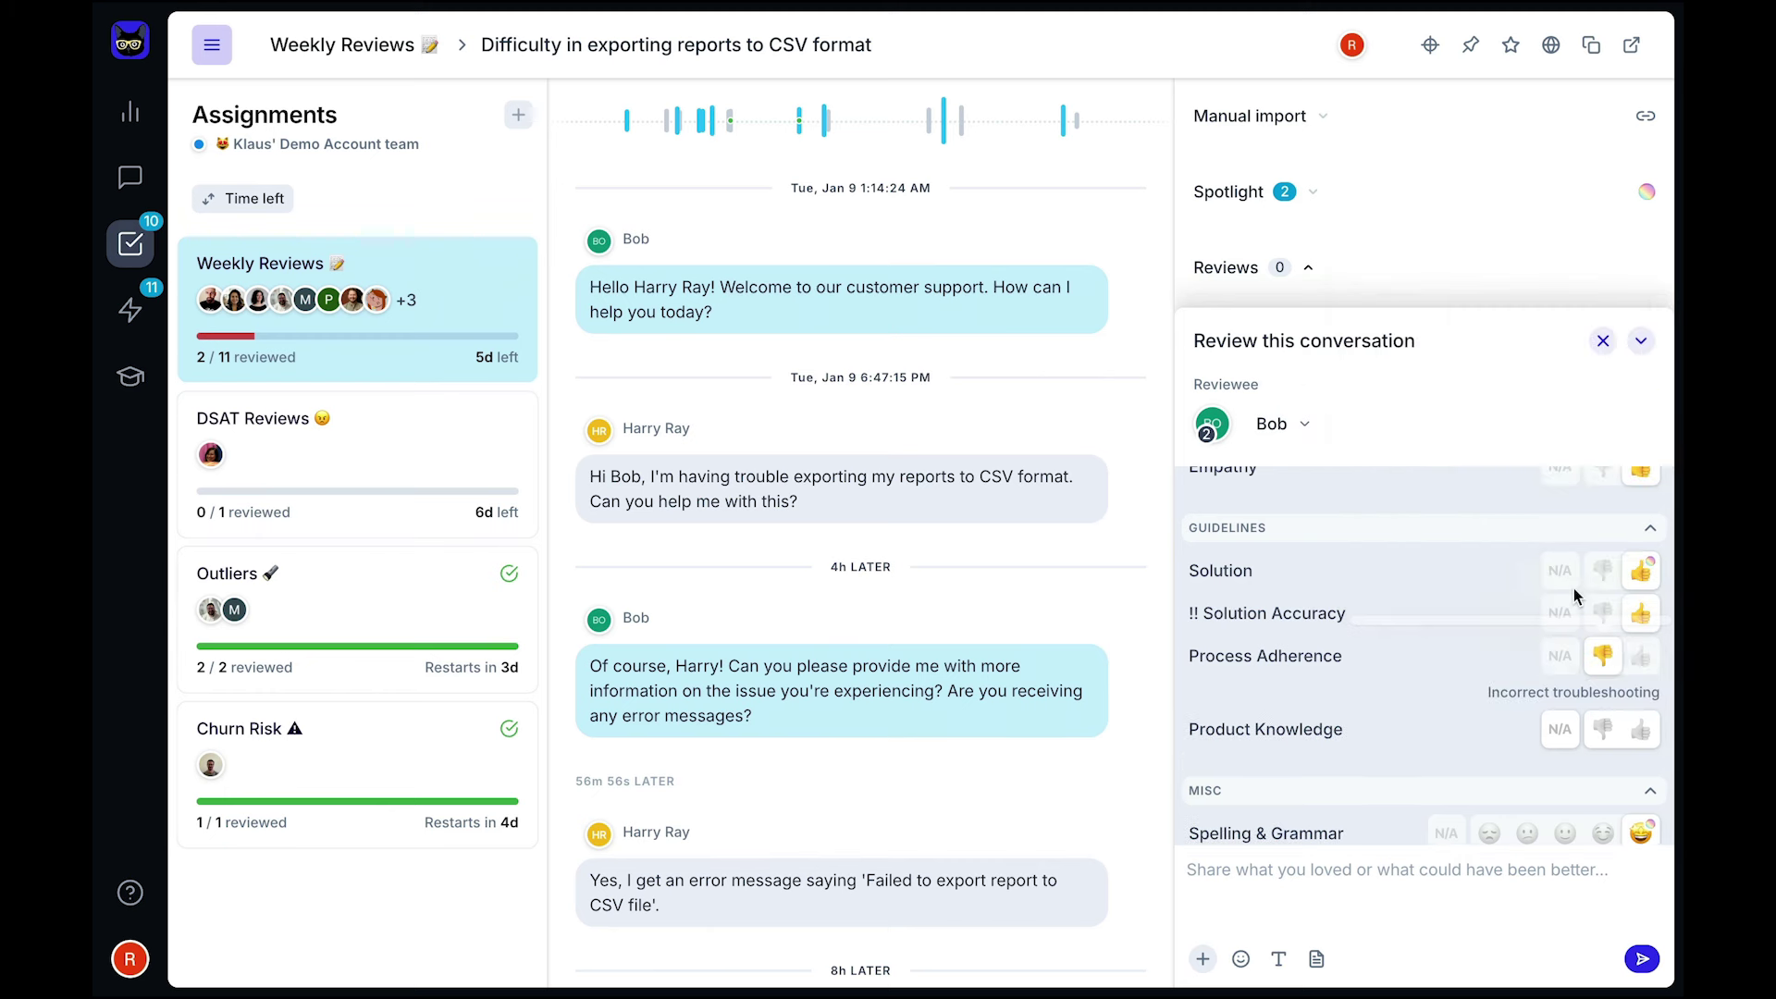
{"action": "left_click", "coordinate": [1604, 732]}
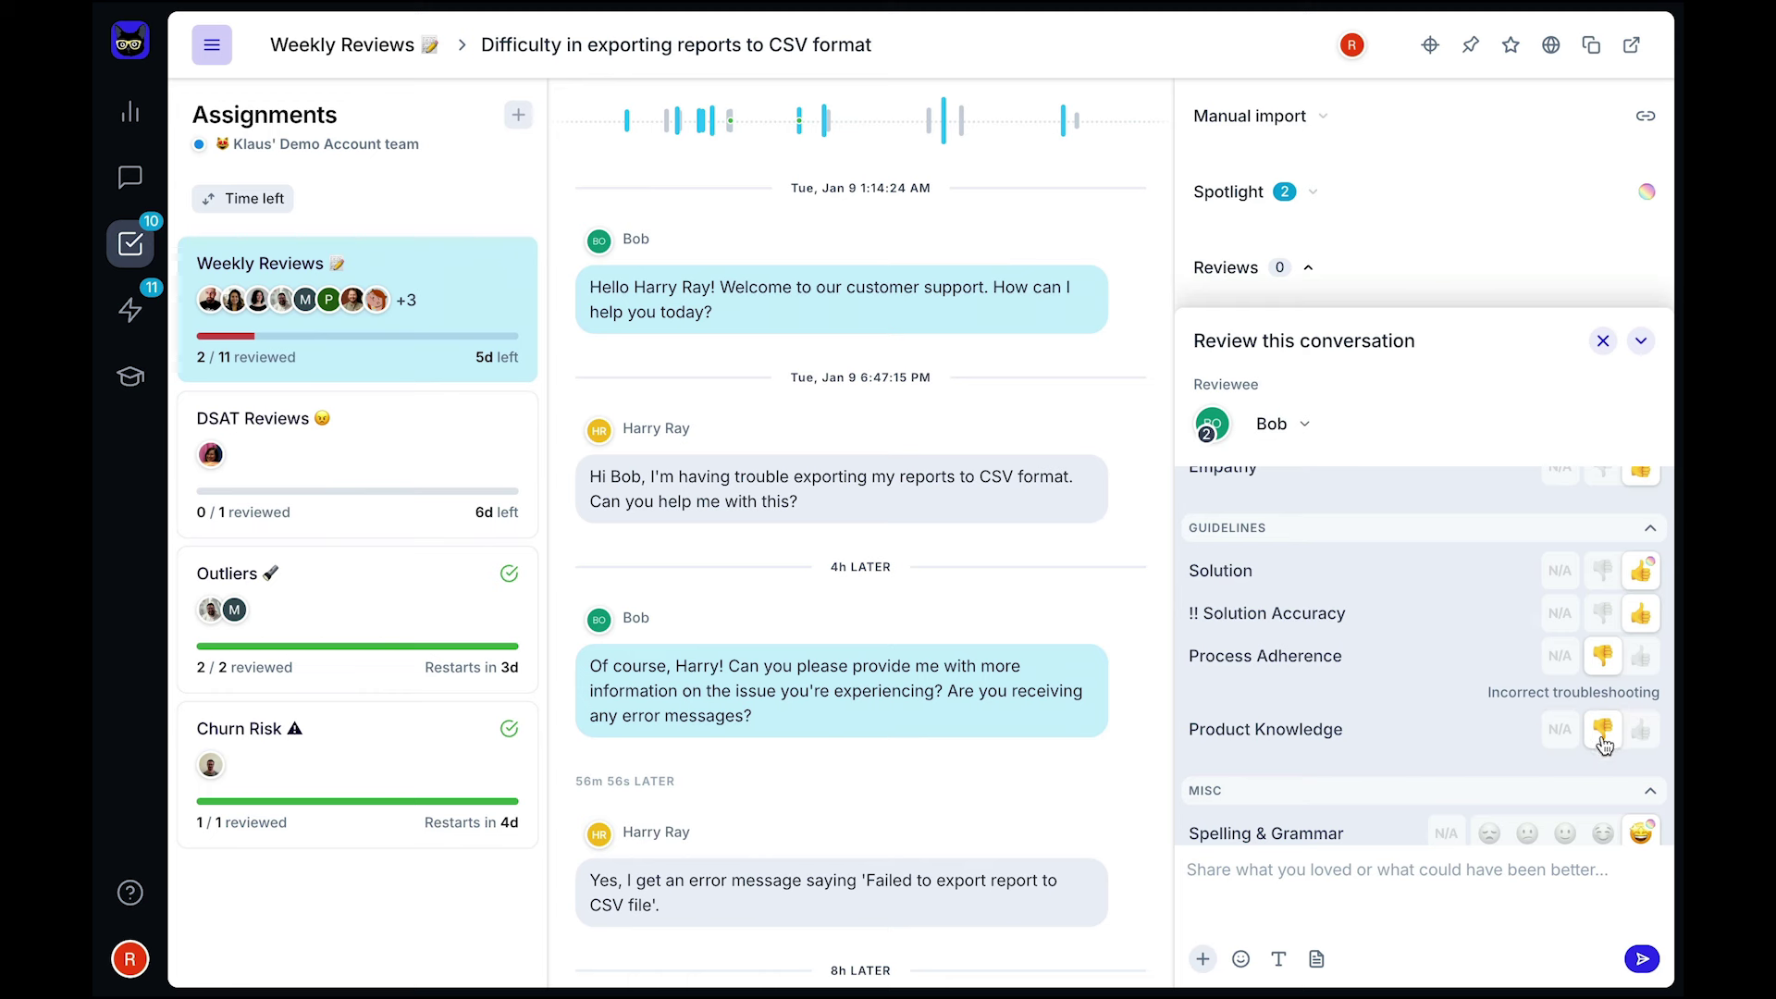
- Insert the template comment, send the review, and collapse the comment panel
{"action": "left_click", "coordinate": [1187, 875]}
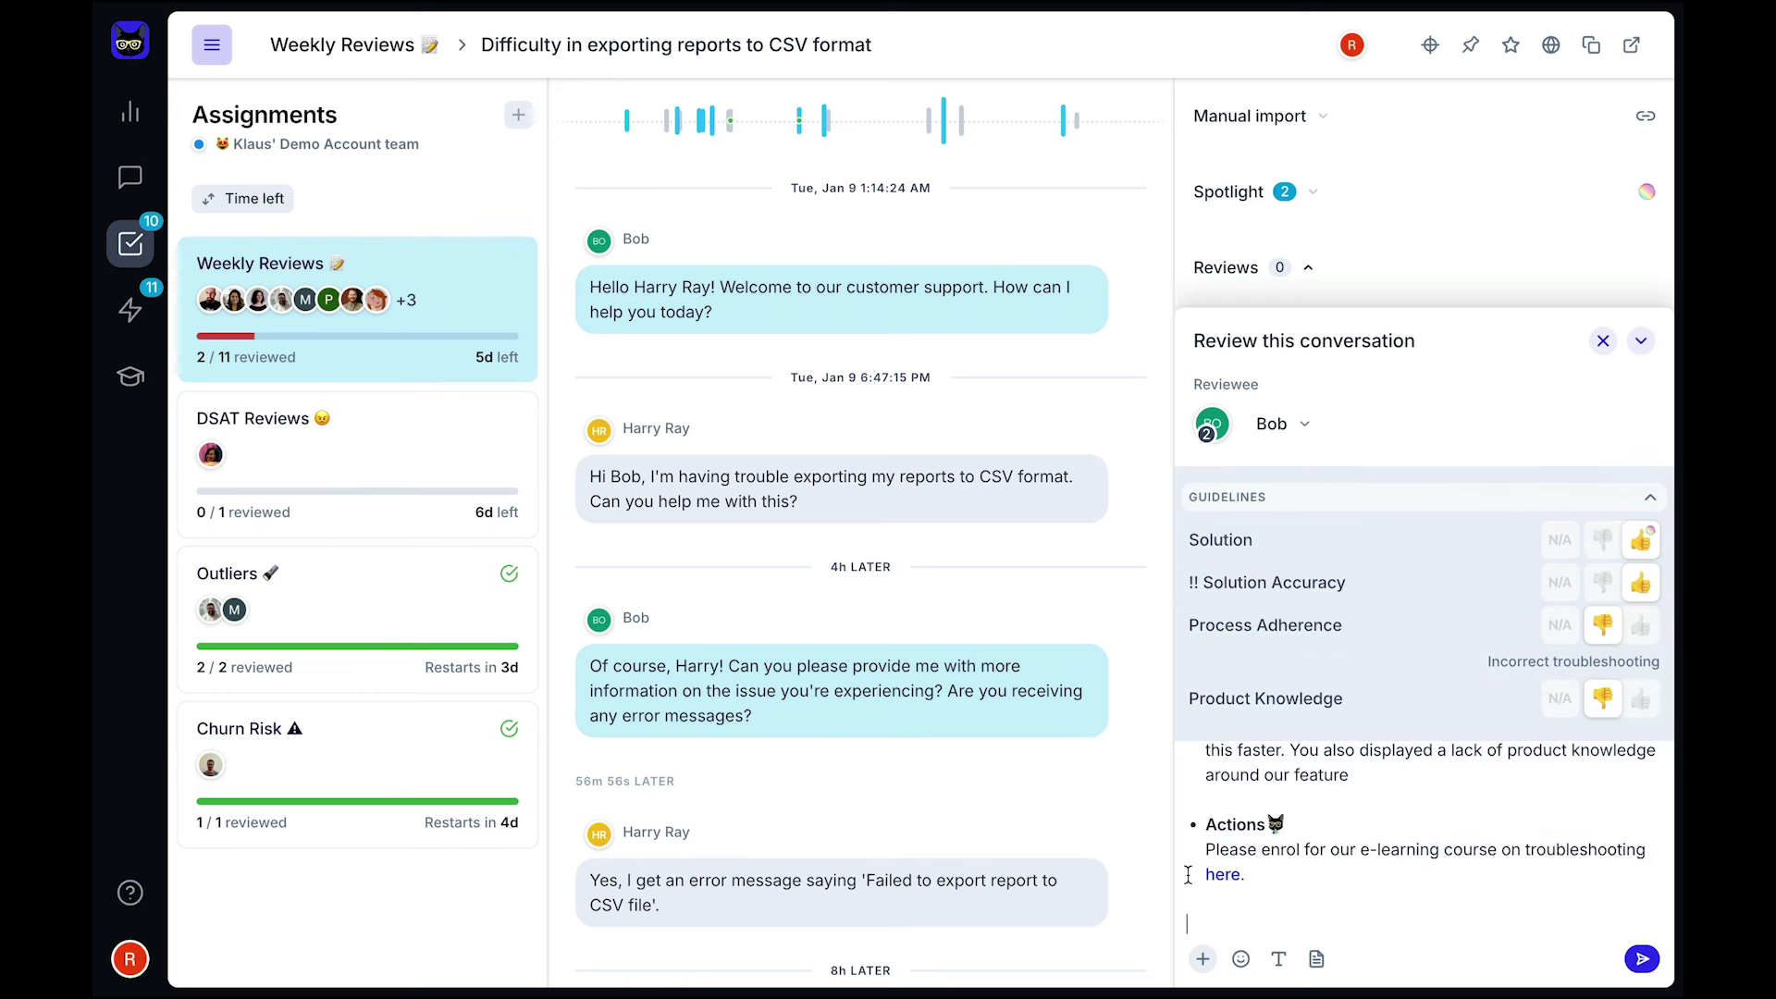
{"action": "left_click", "coordinate": [1204, 959]}
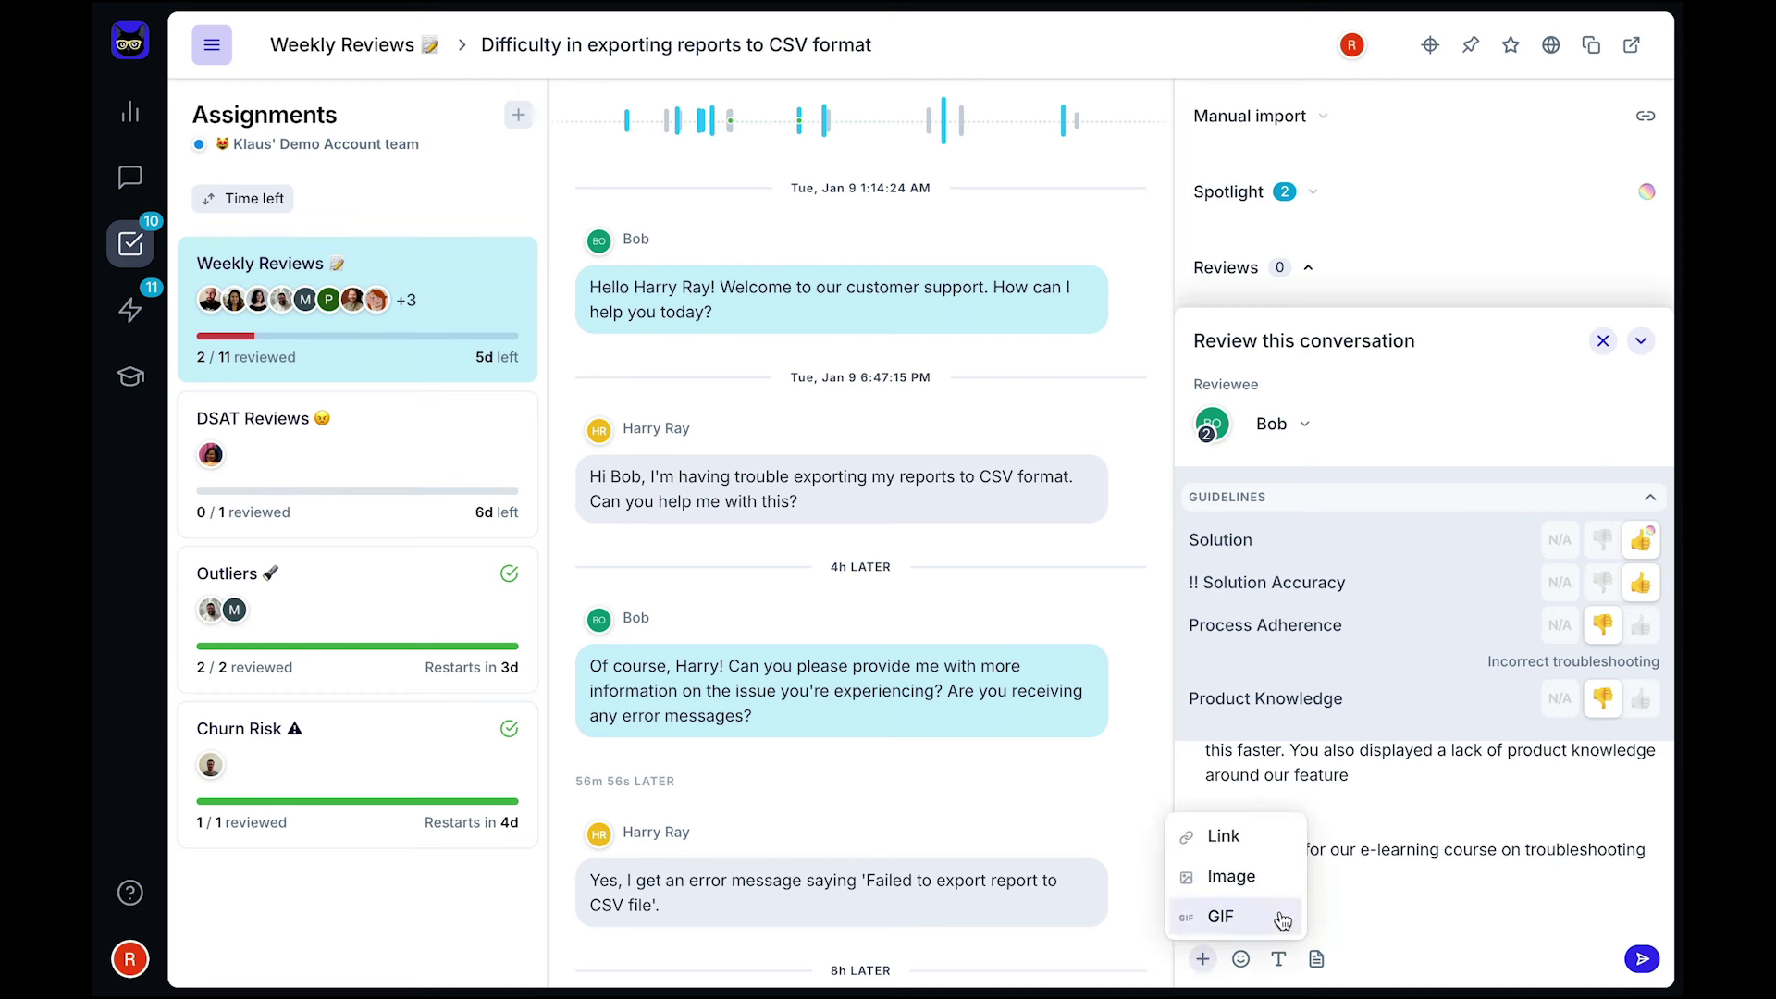
{"action": "left_click", "coordinate": [1642, 961]}
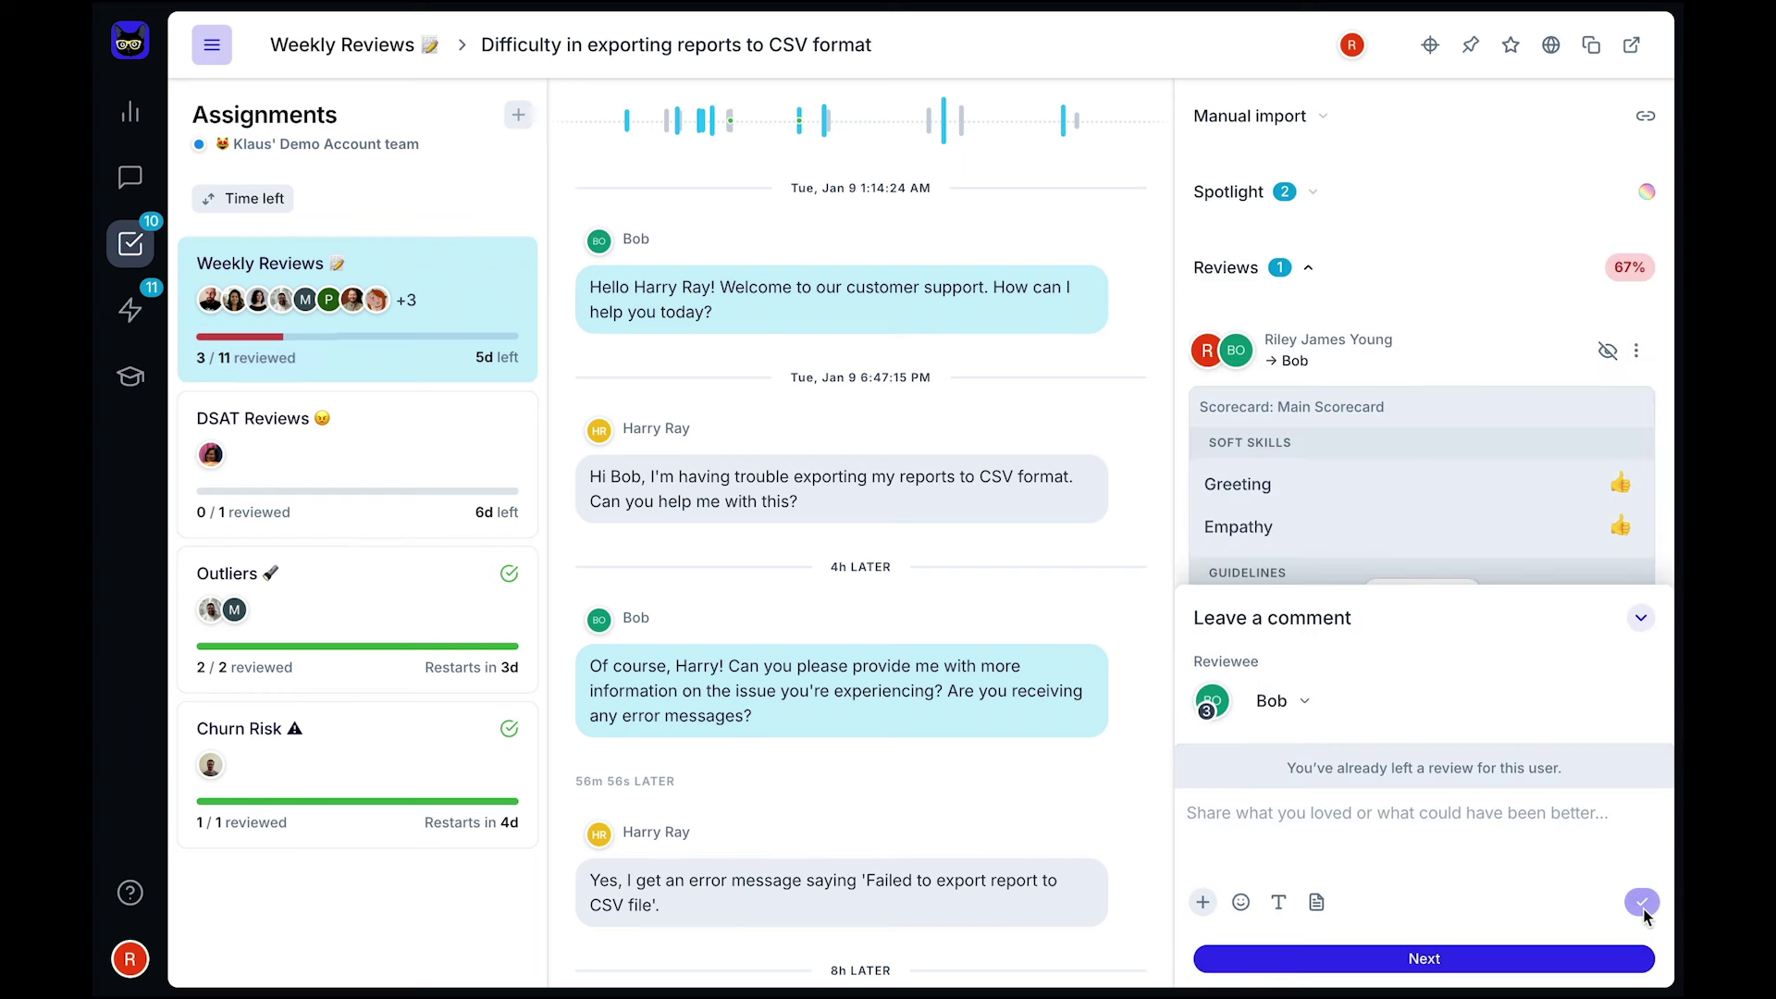
{"action": "left_click", "coordinate": [1642, 618]}
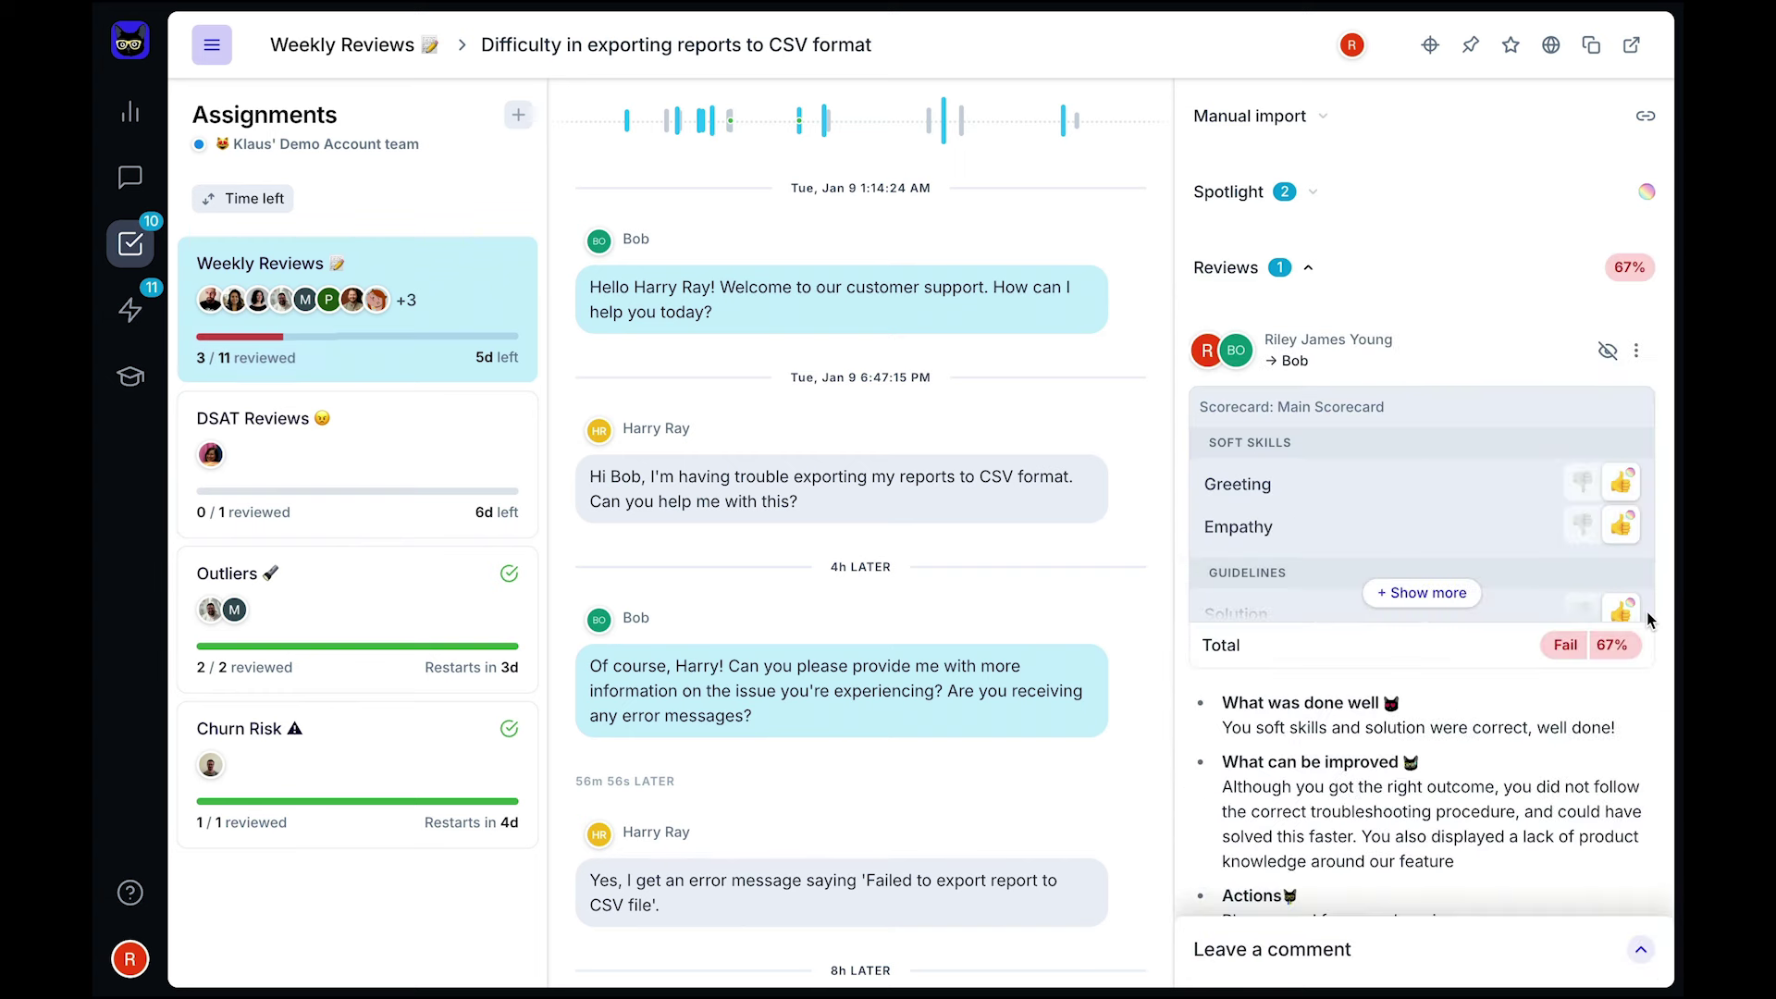
{"action": "scroll", "coordinate": [1648, 617], "scroll_direction": "down", "scroll_amount": 2}
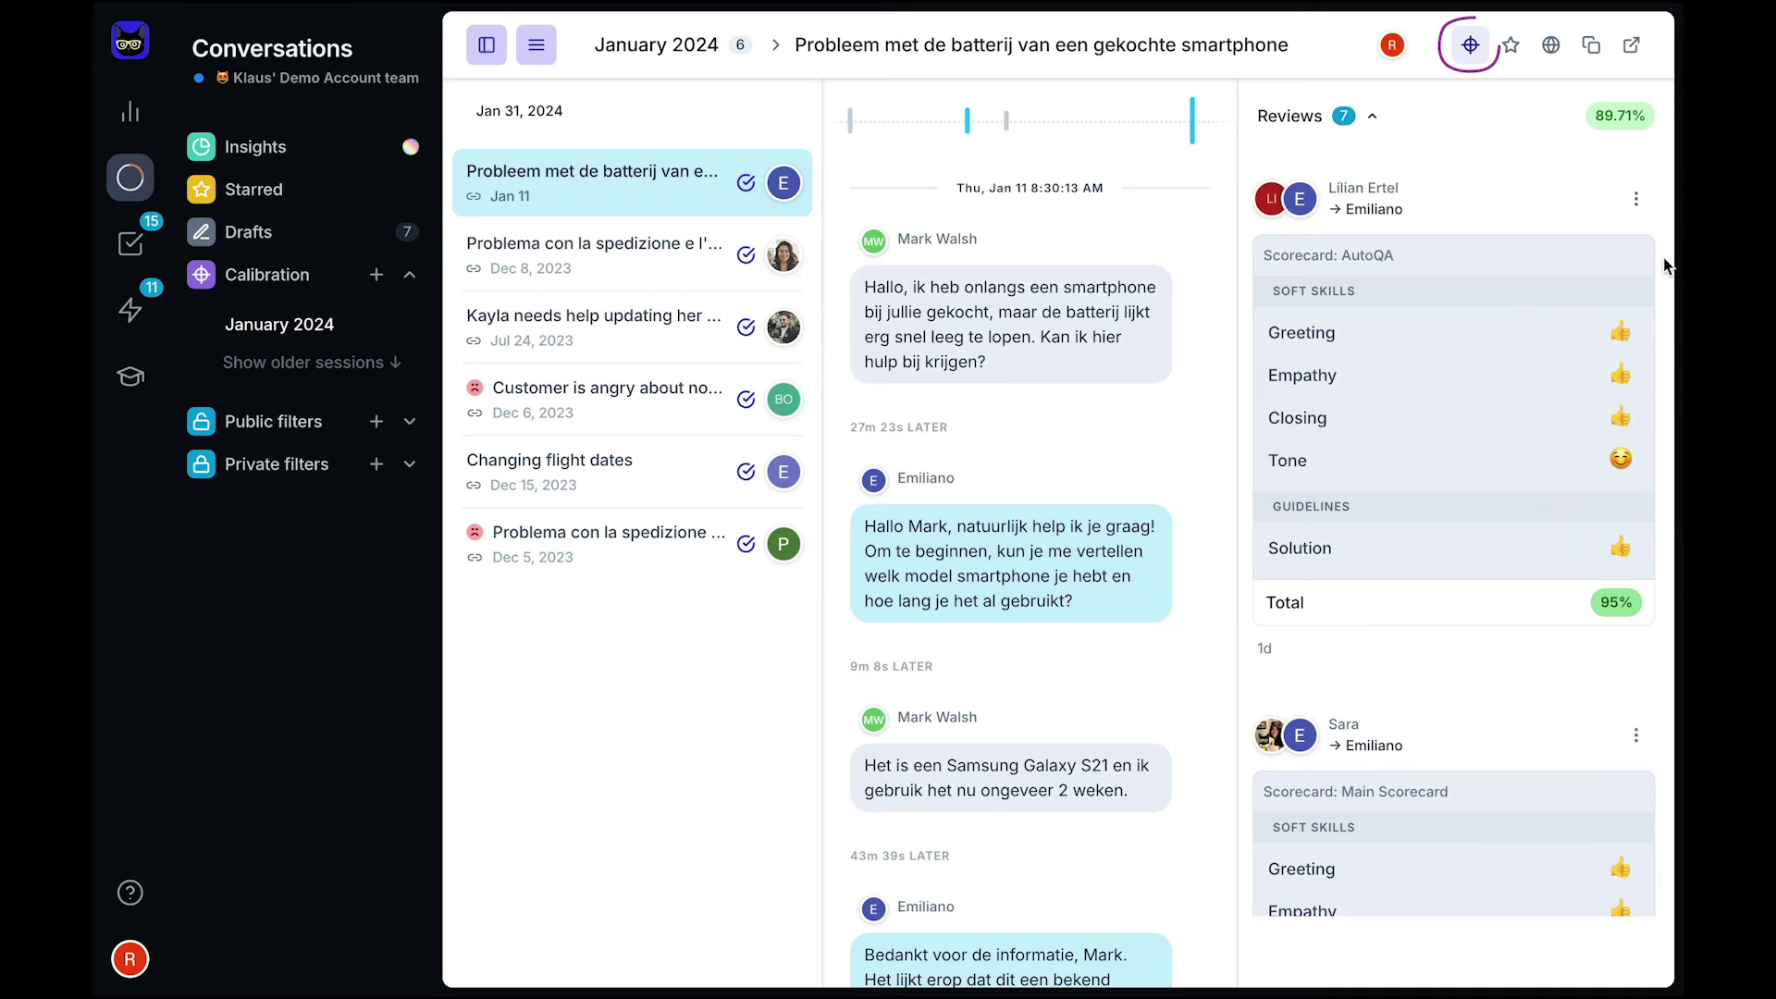
{"action": "scroll", "coordinate": [1663, 256], "scroll_direction": "down", "scroll_amount": 4}
{"action": "scroll", "coordinate": [1664, 257], "scroll_direction": "down", "scroll_amount": 2}
{"action": "scroll", "coordinate": [1663, 257], "scroll_direction": "down", "scroll_amount": 3}
{"action": "scroll", "coordinate": [1664, 257], "scroll_direction": "down", "scroll_amount": 2}
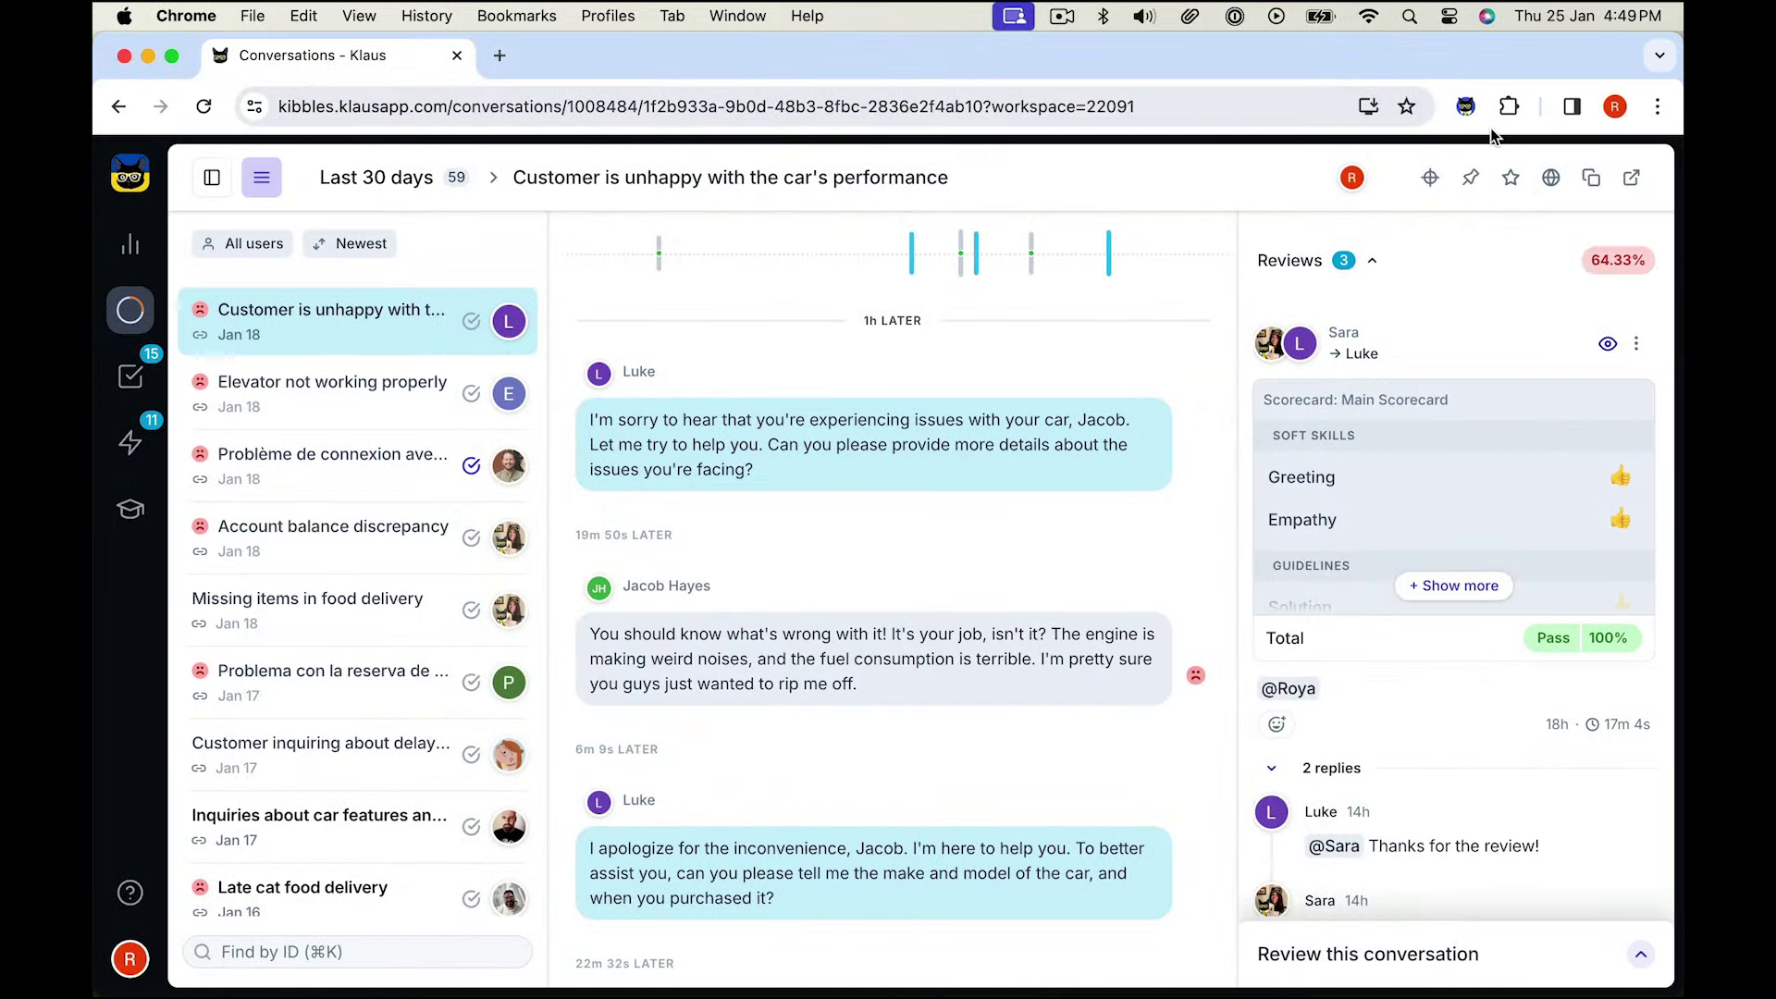
- In the Klaus extension, pass Review Accuracy and fail Review Time as Too slow
{"action": "left_click", "coordinate": [1465, 106]}
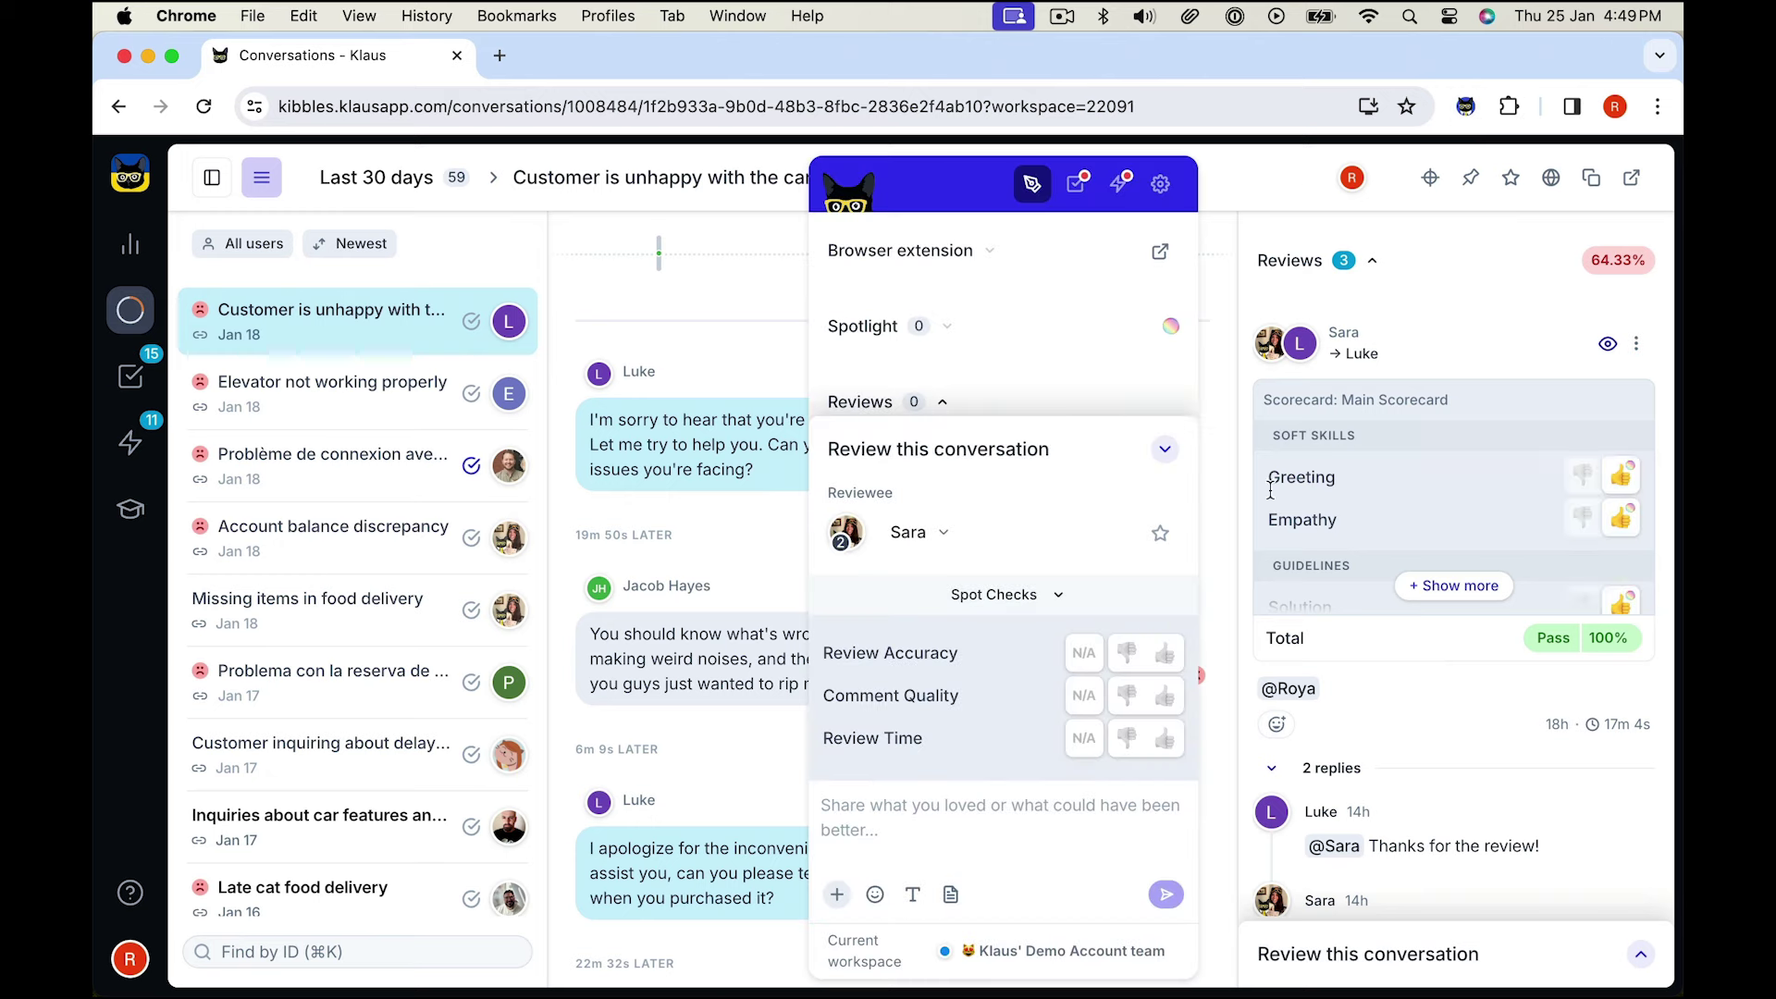
{"action": "left_click", "coordinate": [1163, 652]}
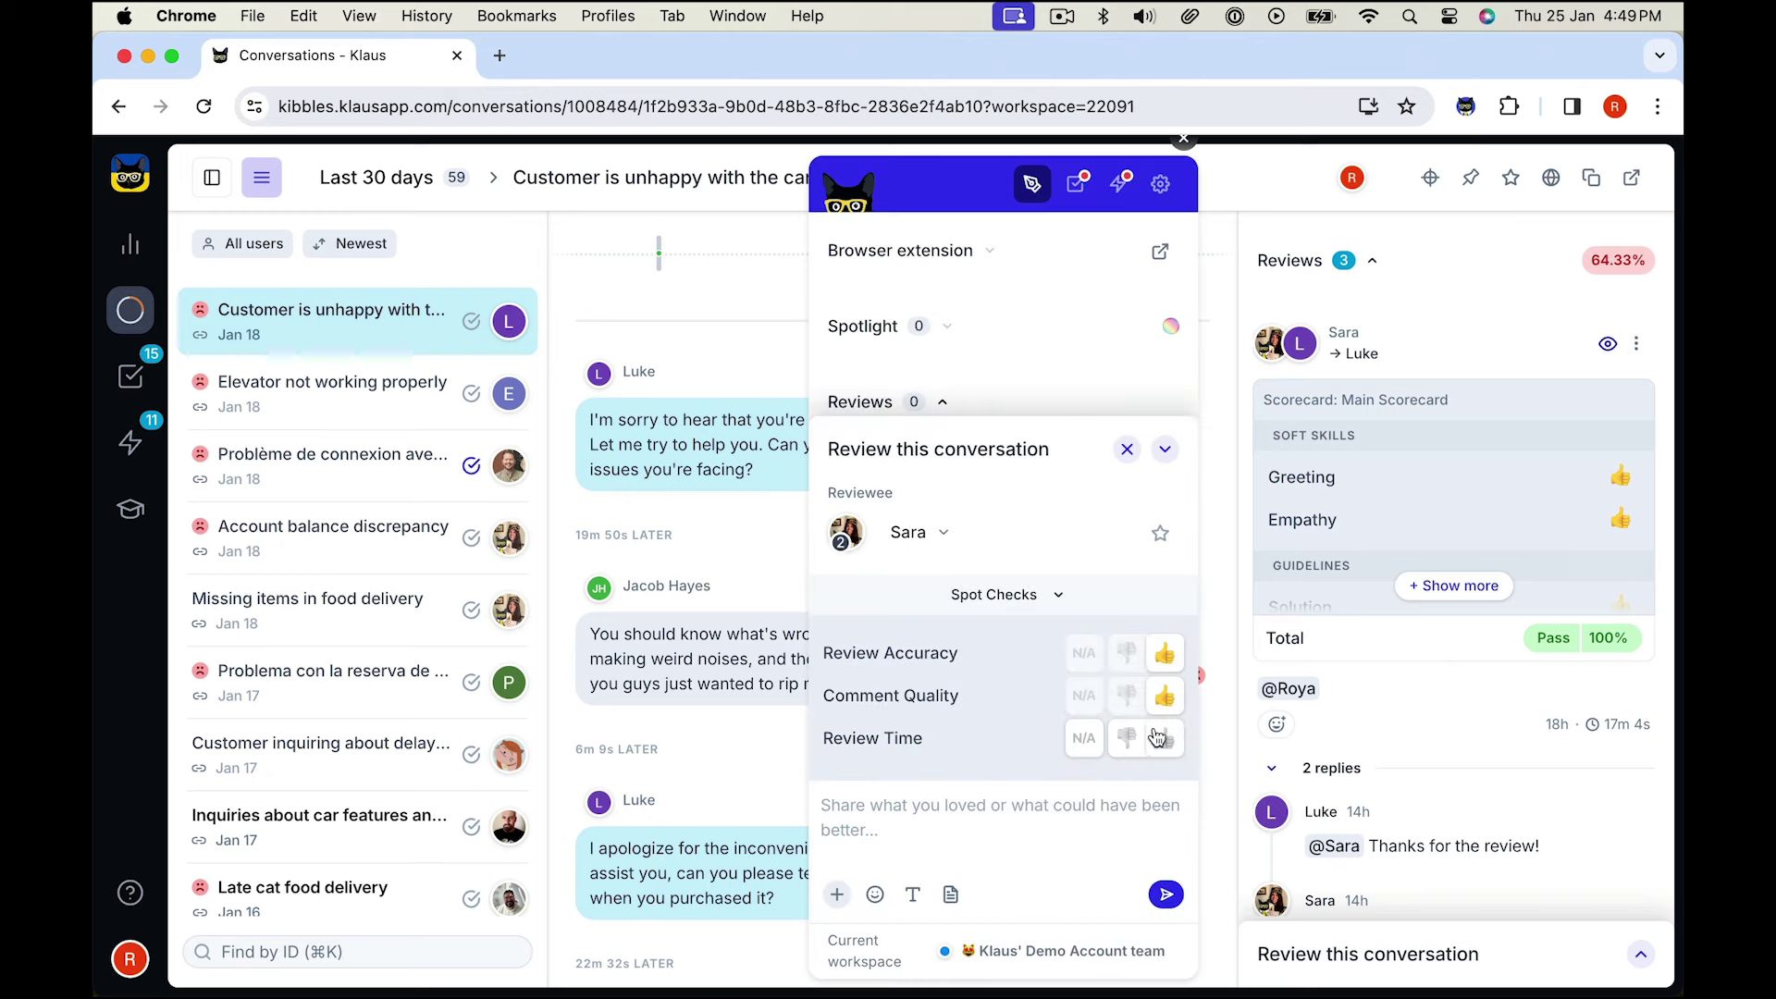
{"action": "left_click", "coordinate": [1126, 738]}
{"action": "left_click", "coordinate": [898, 580]}
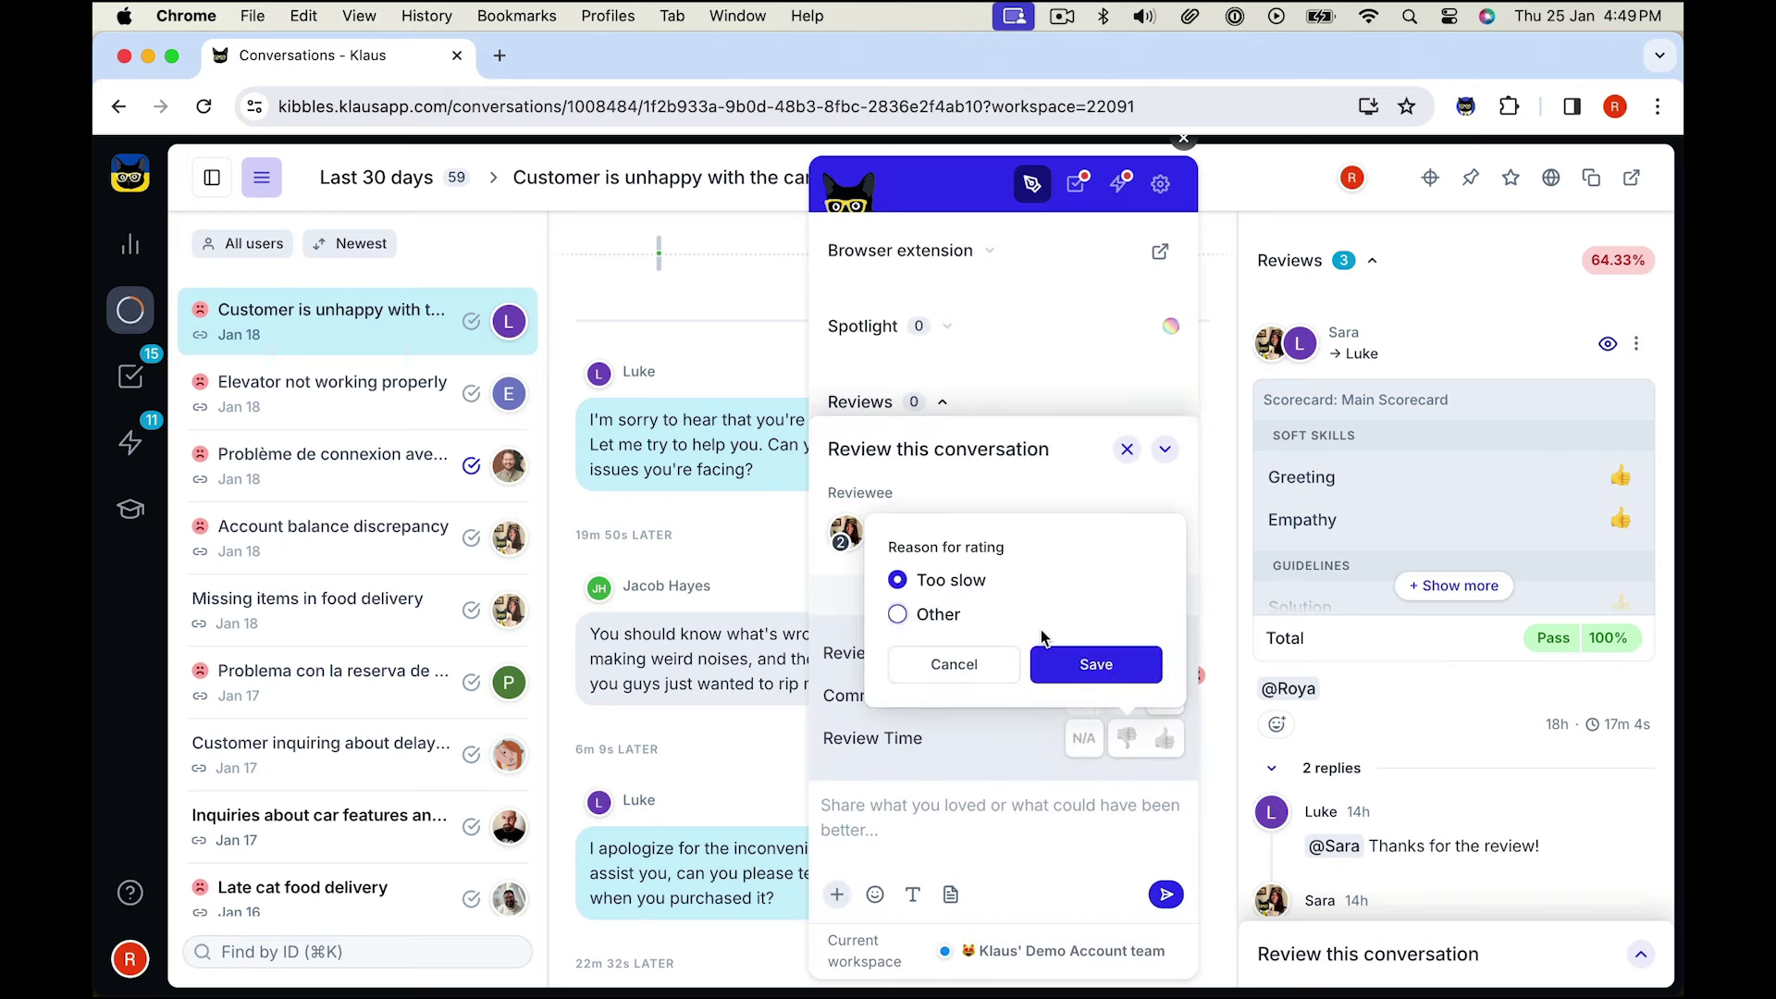
{"action": "left_click", "coordinate": [1095, 663]}
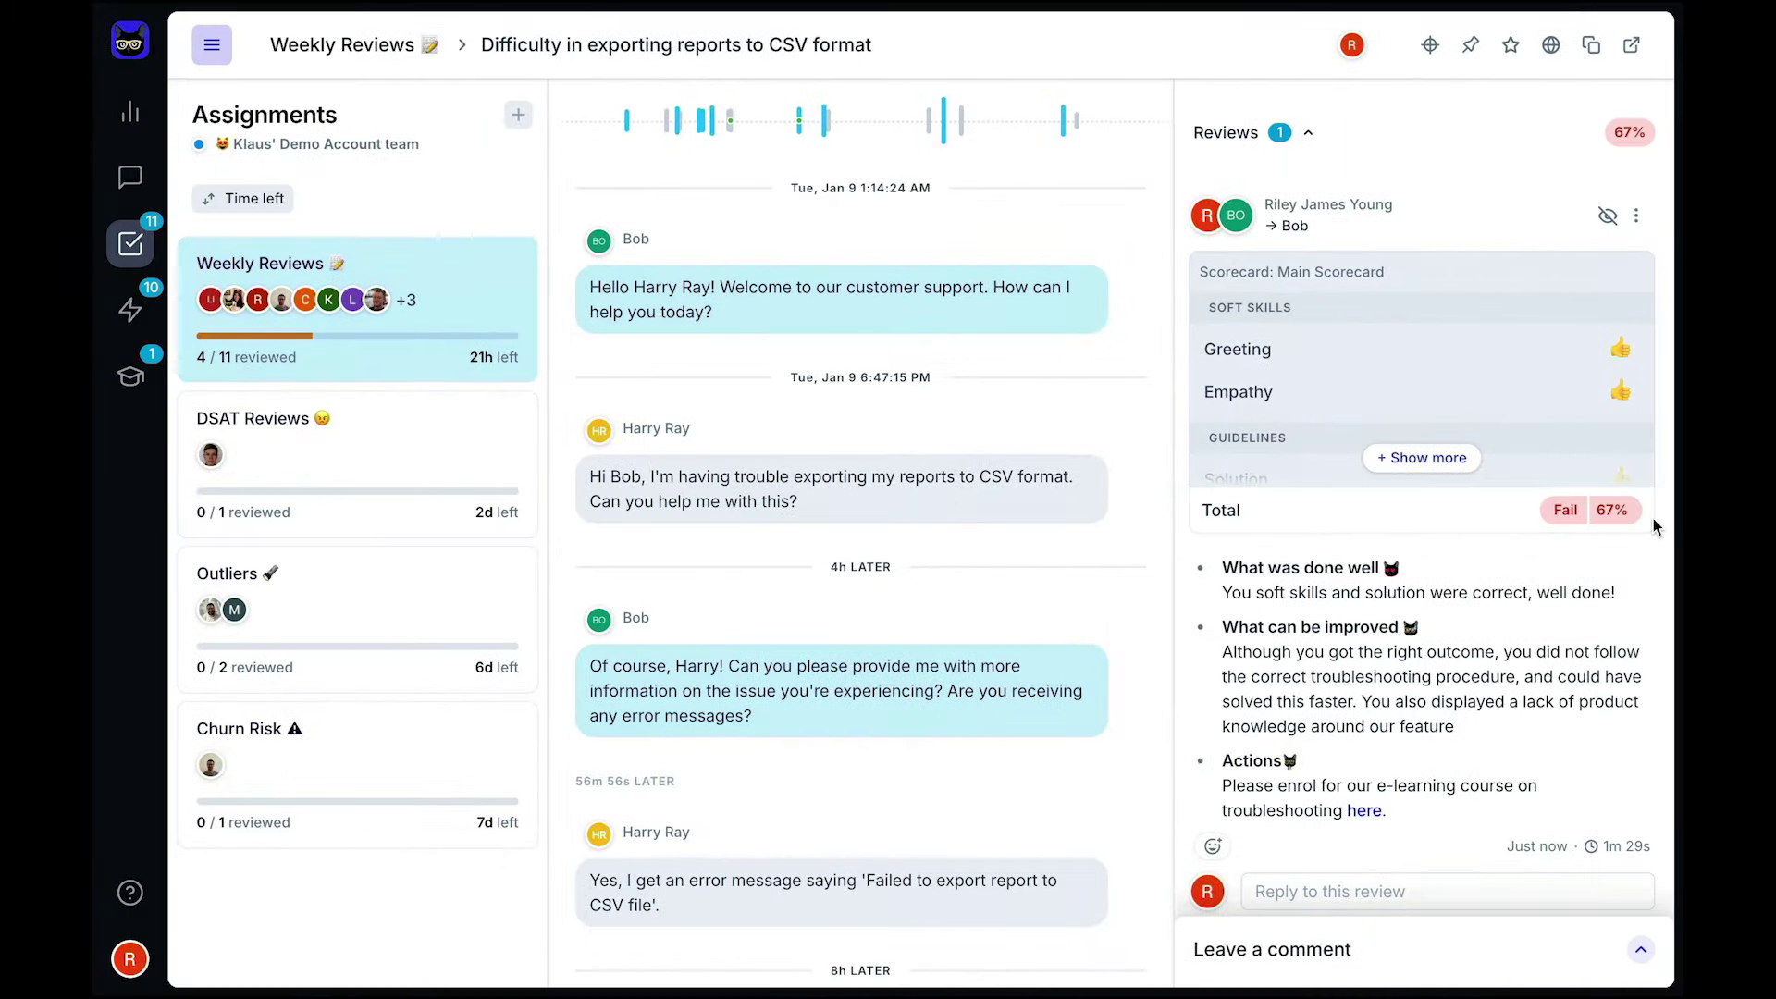
{"action": "scroll", "coordinate": [1653, 518], "scroll_direction": "down", "scroll_amount": 3}
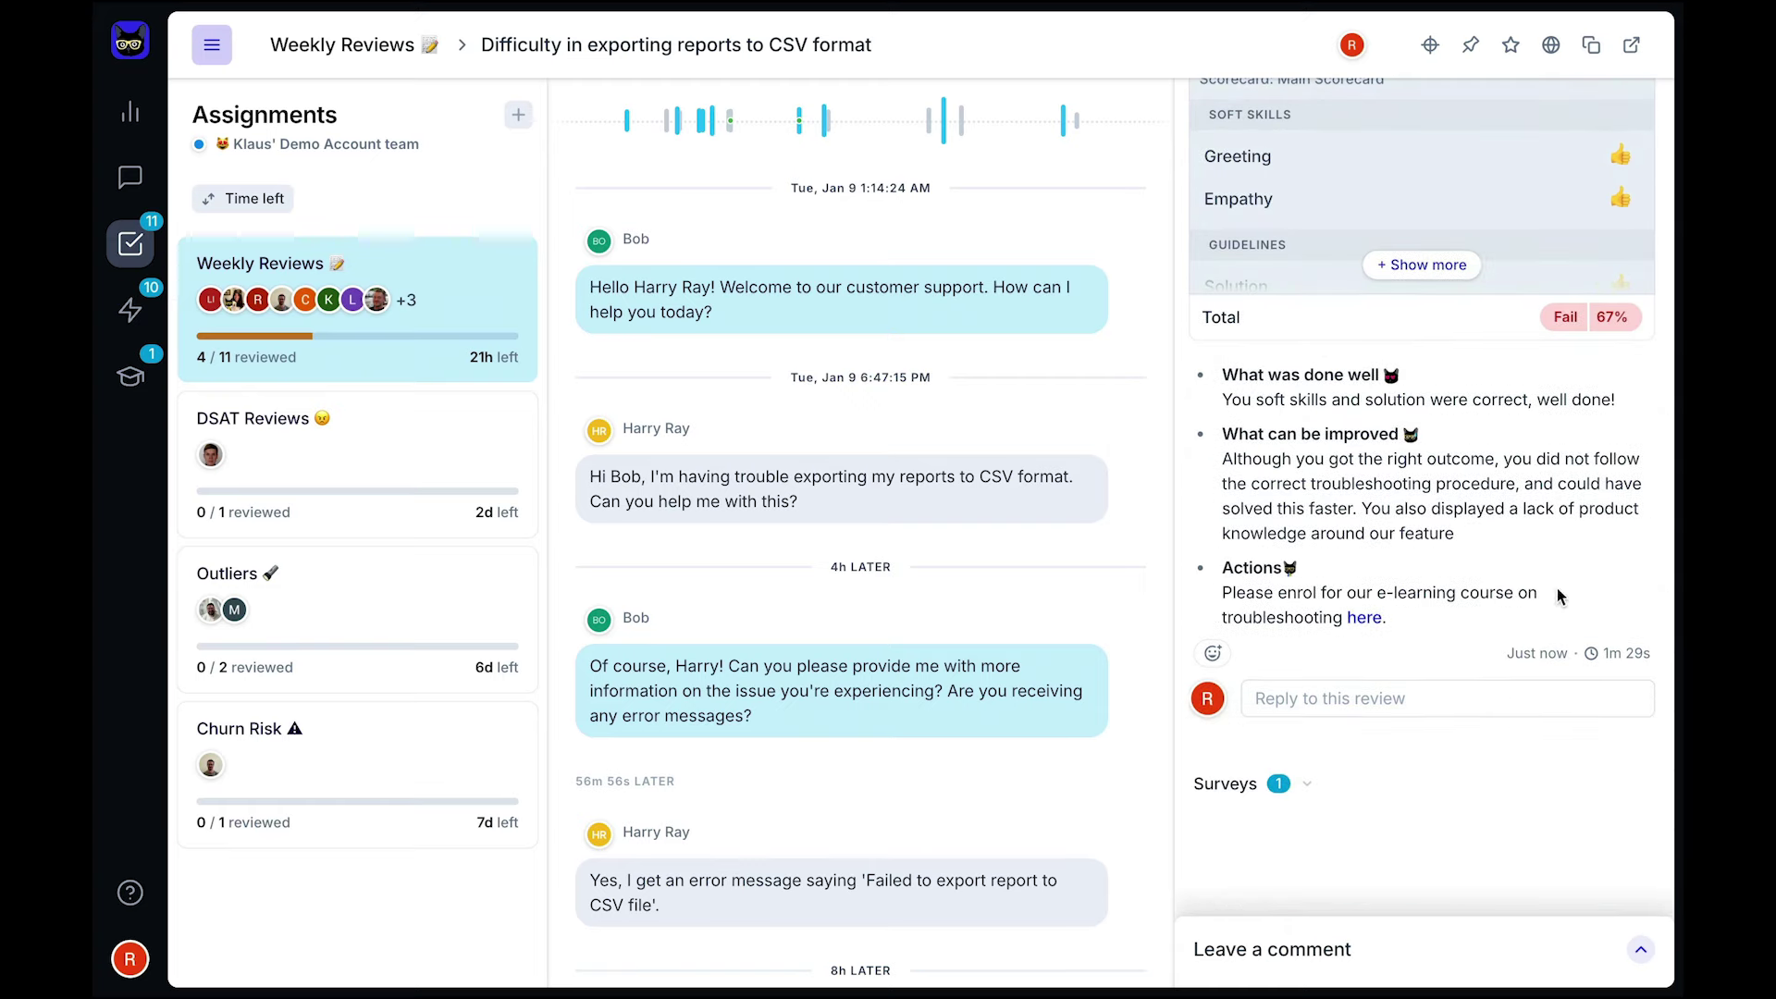
- Expand the conversation's Surveys section to show Bob's CSAT response
{"action": "left_click", "coordinate": [1305, 783]}
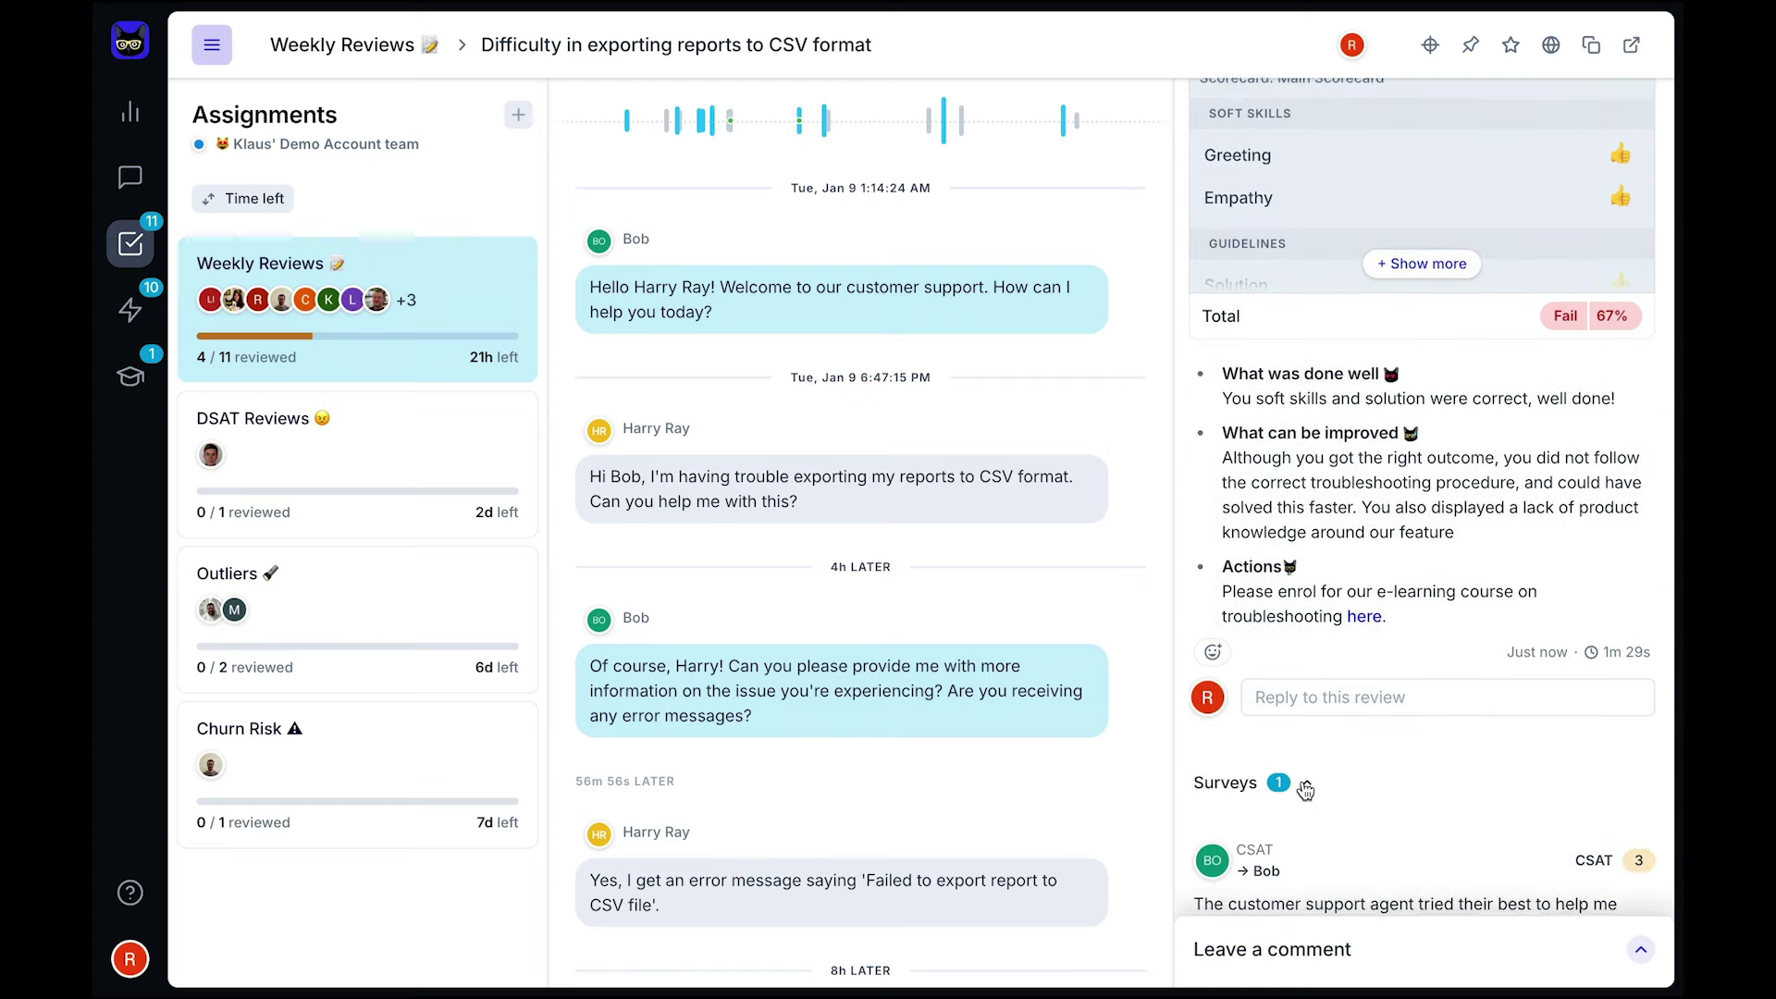
{"action": "scroll", "coordinate": [1304, 788], "scroll_direction": "down", "scroll_amount": 3}
{"action": "scroll", "coordinate": [1304, 789], "scroll_direction": "down", "scroll_amount": 2}
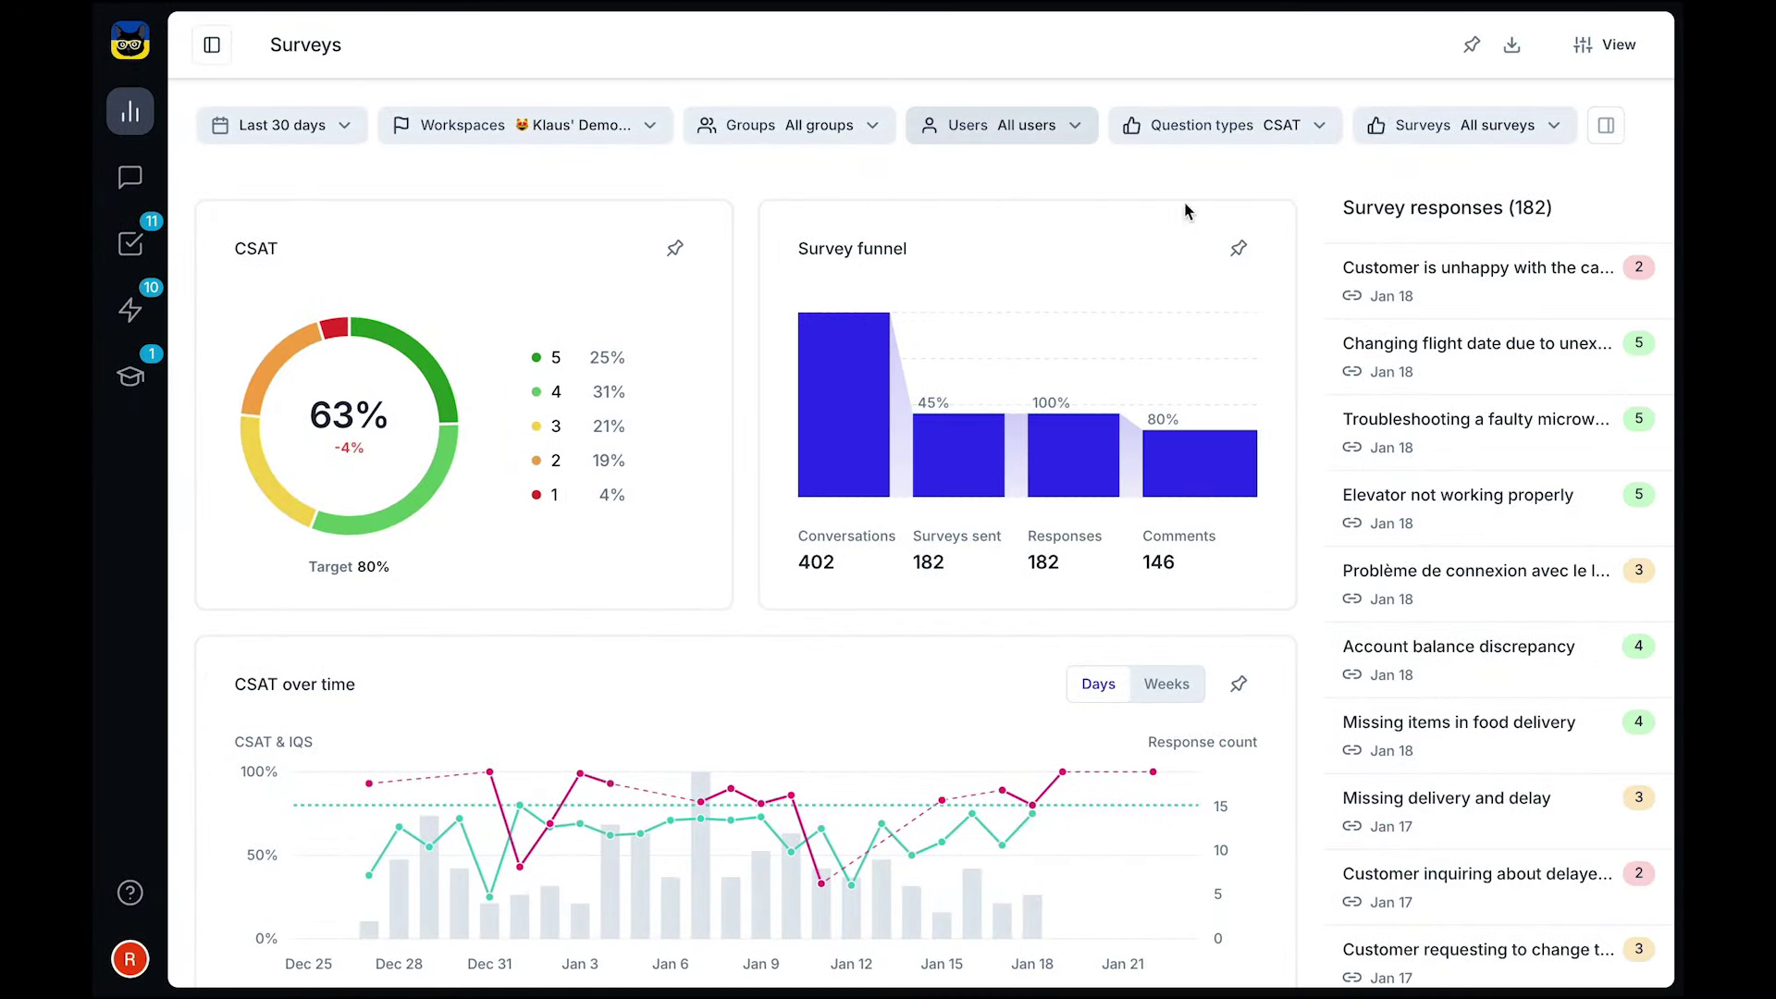
- Show the Users filter list on the Surveys dashboard
{"action": "left_click", "coordinate": [1077, 128]}
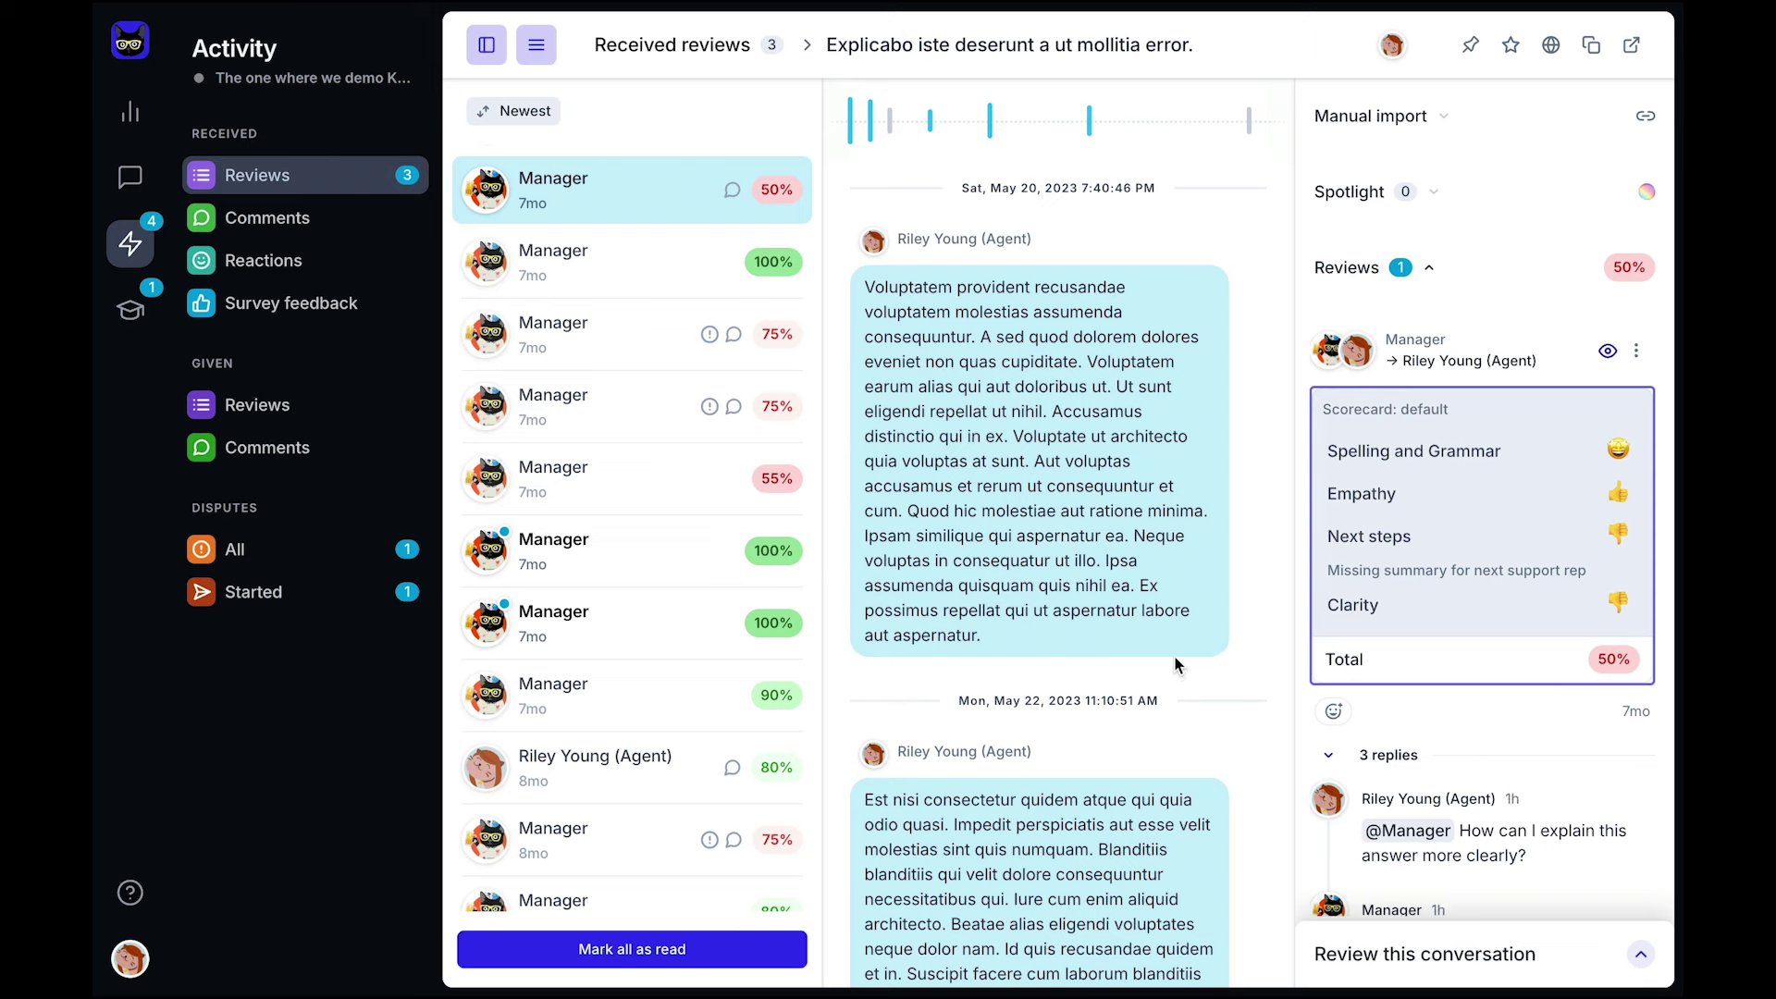
{"action": "scroll", "coordinate": [1301, 682], "scroll_direction": "down", "scroll_amount": 4}
{"action": "scroll", "coordinate": [1301, 679], "scroll_direction": "down", "scroll_amount": 5}
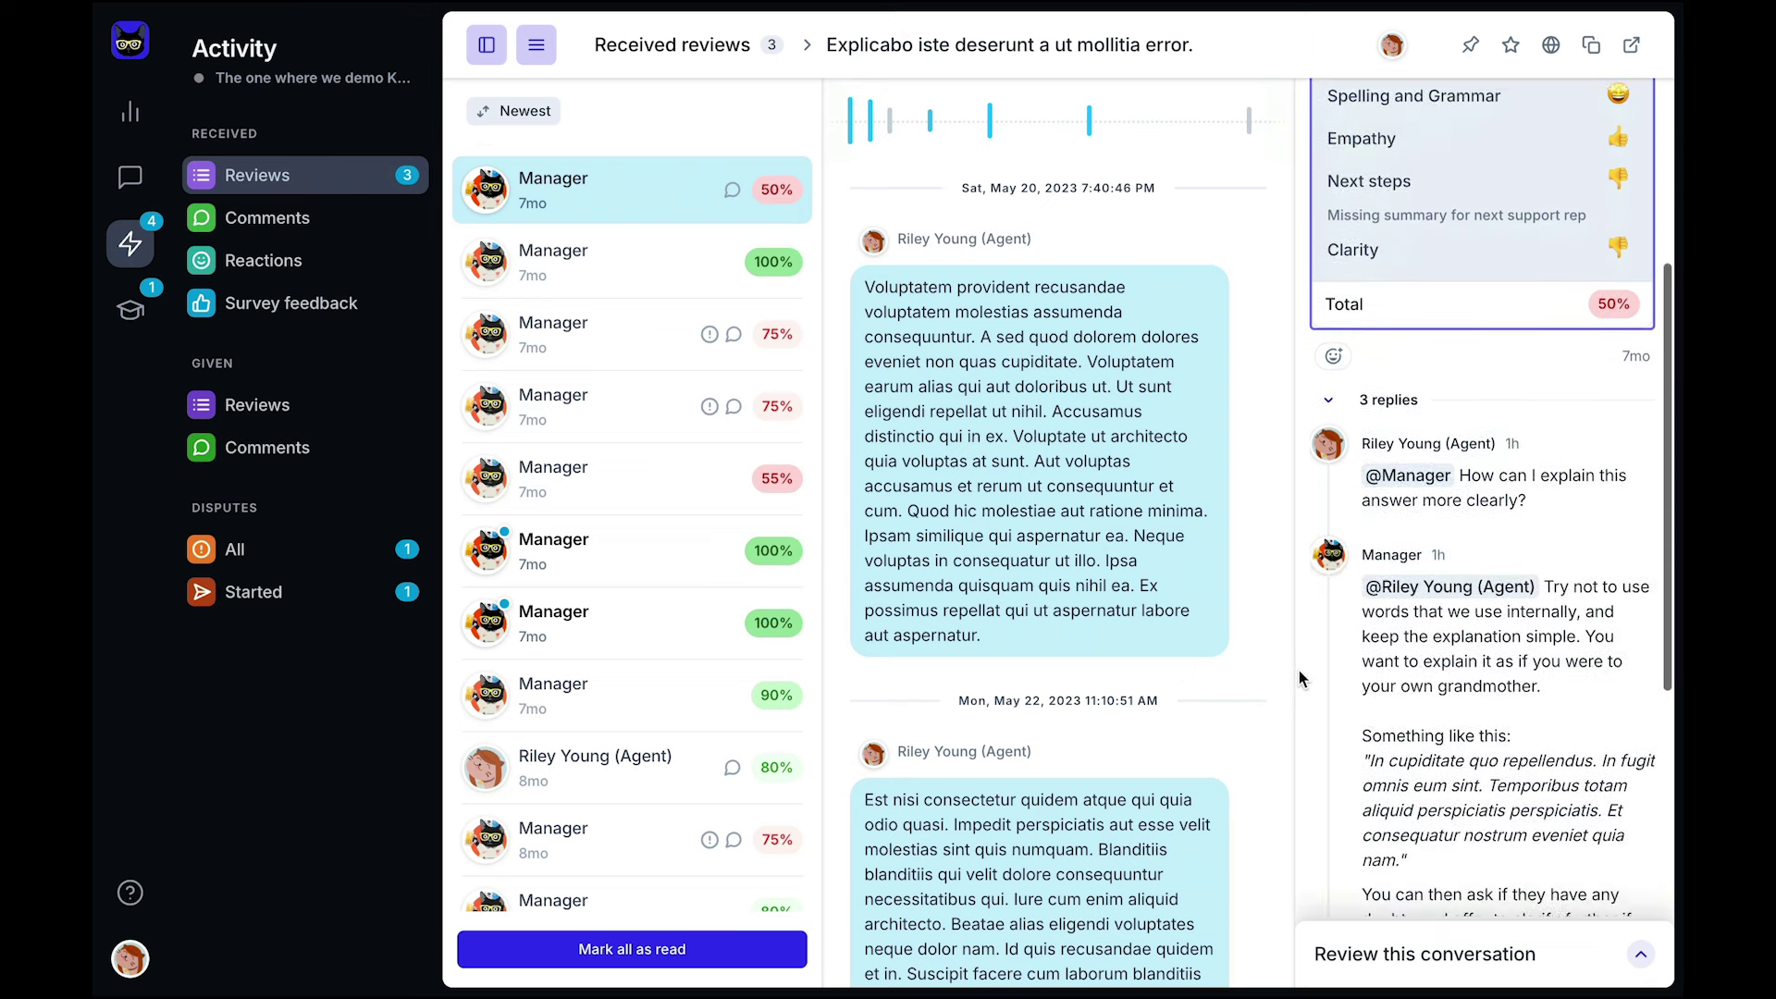
{"action": "scroll", "coordinate": [1302, 670], "scroll_direction": "down", "scroll_amount": 2}
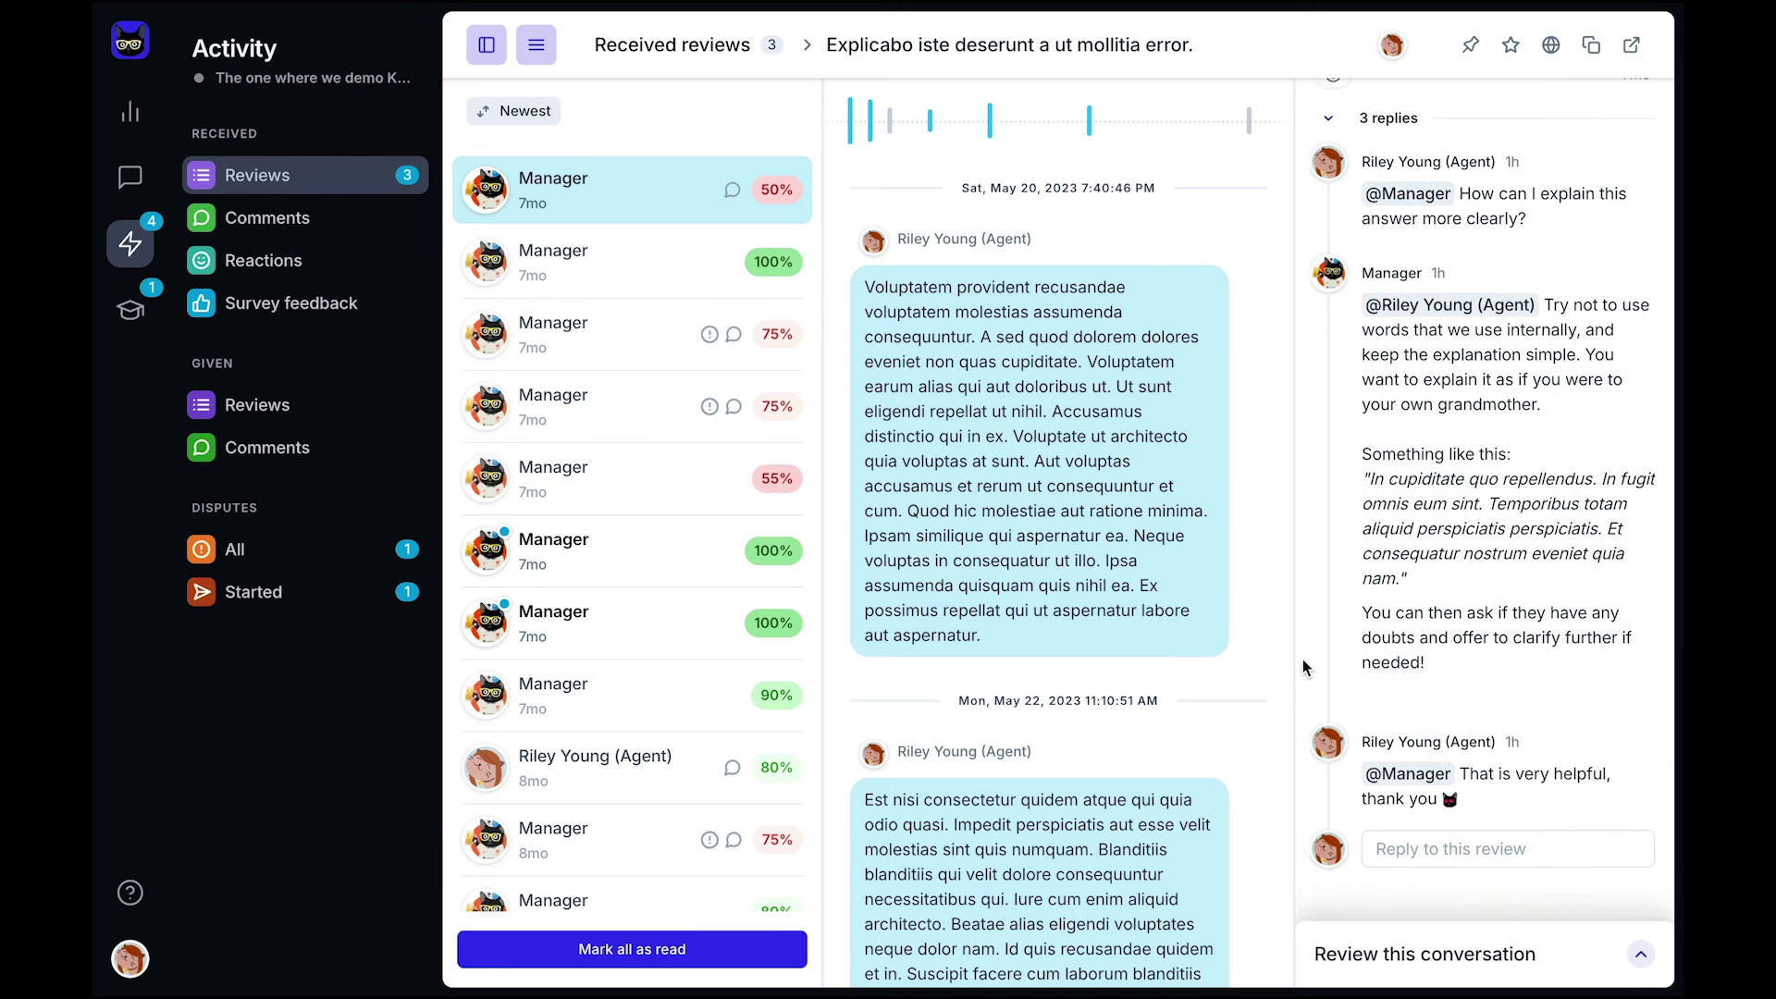
- React to the Manager's 55% review with the eyes emoji
{"action": "left_click", "coordinate": [739, 495]}
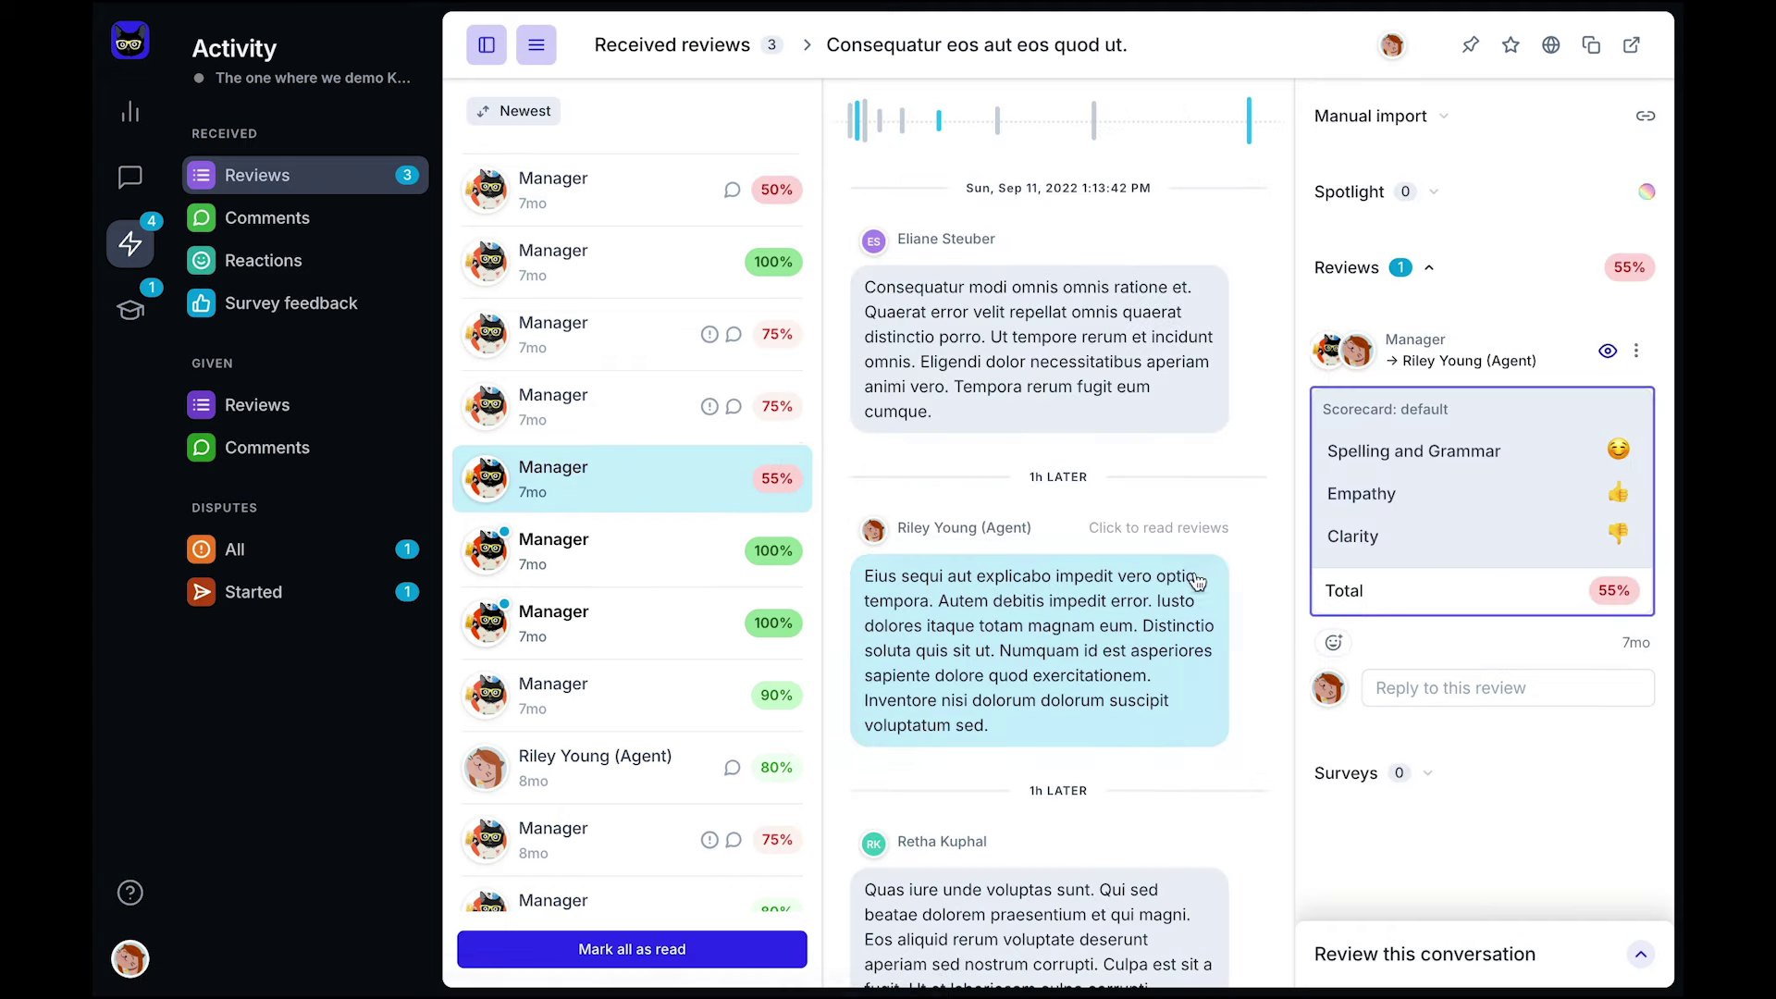
{"action": "left_click", "coordinate": [1333, 643]}
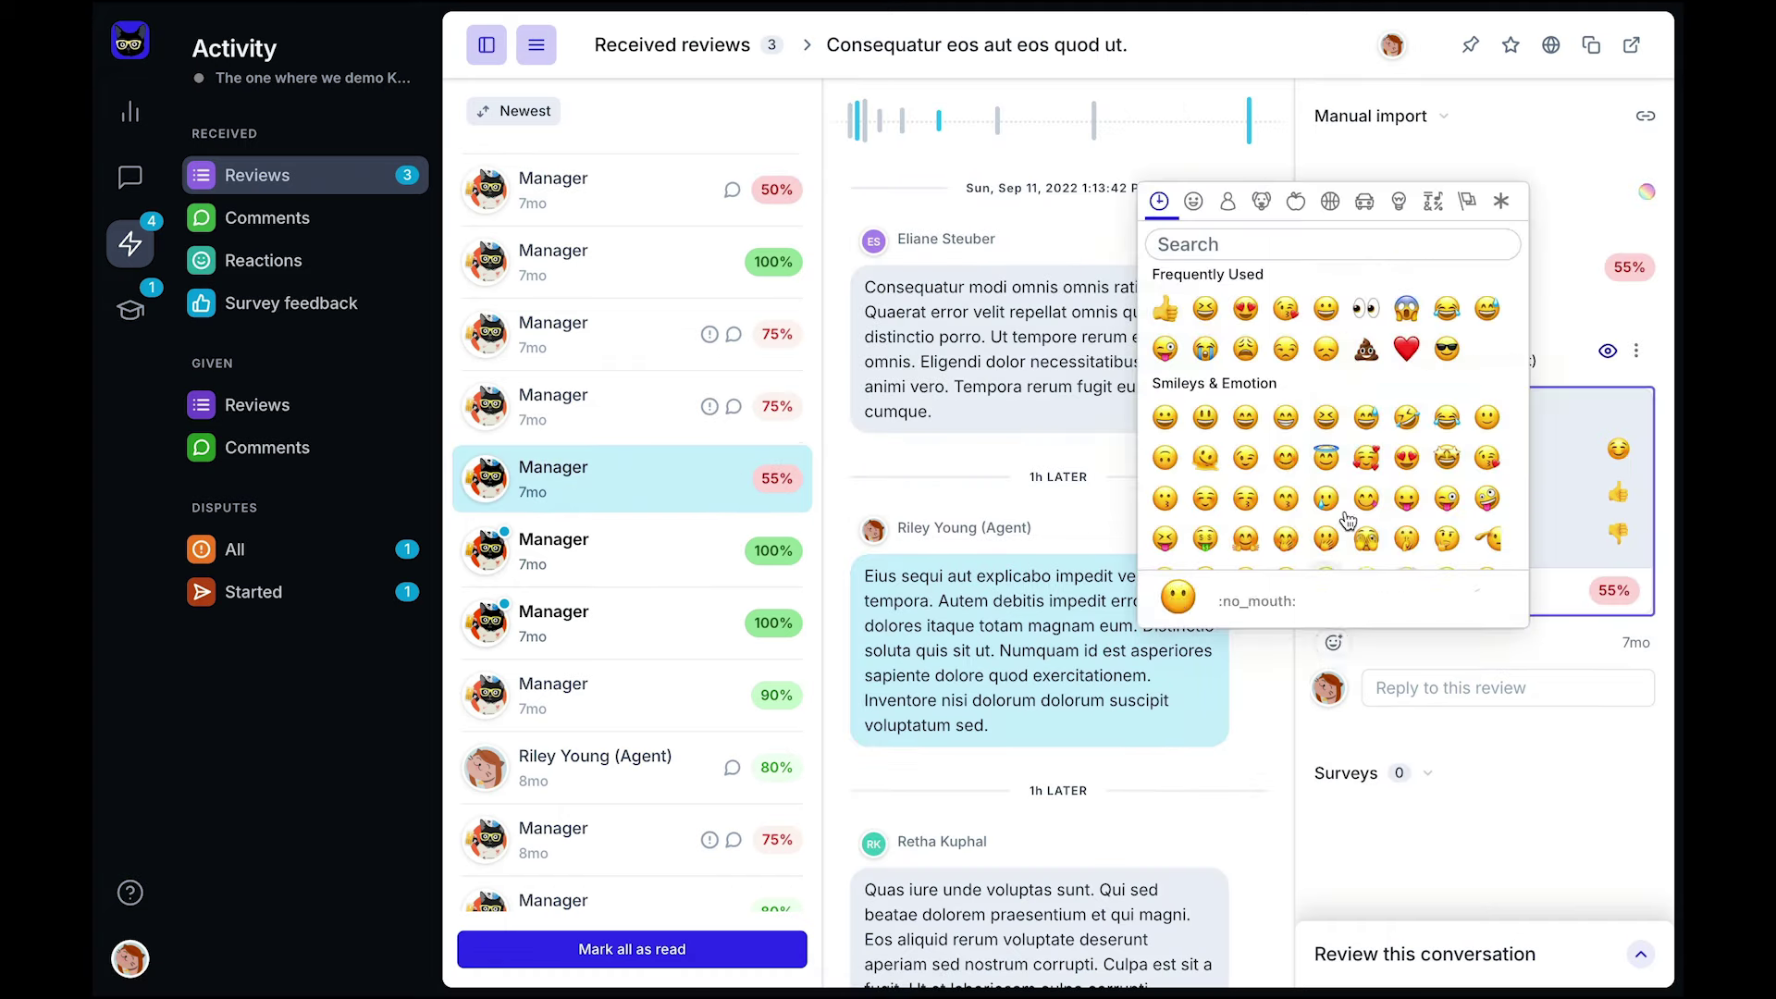
{"action": "left_click", "coordinate": [1365, 308]}
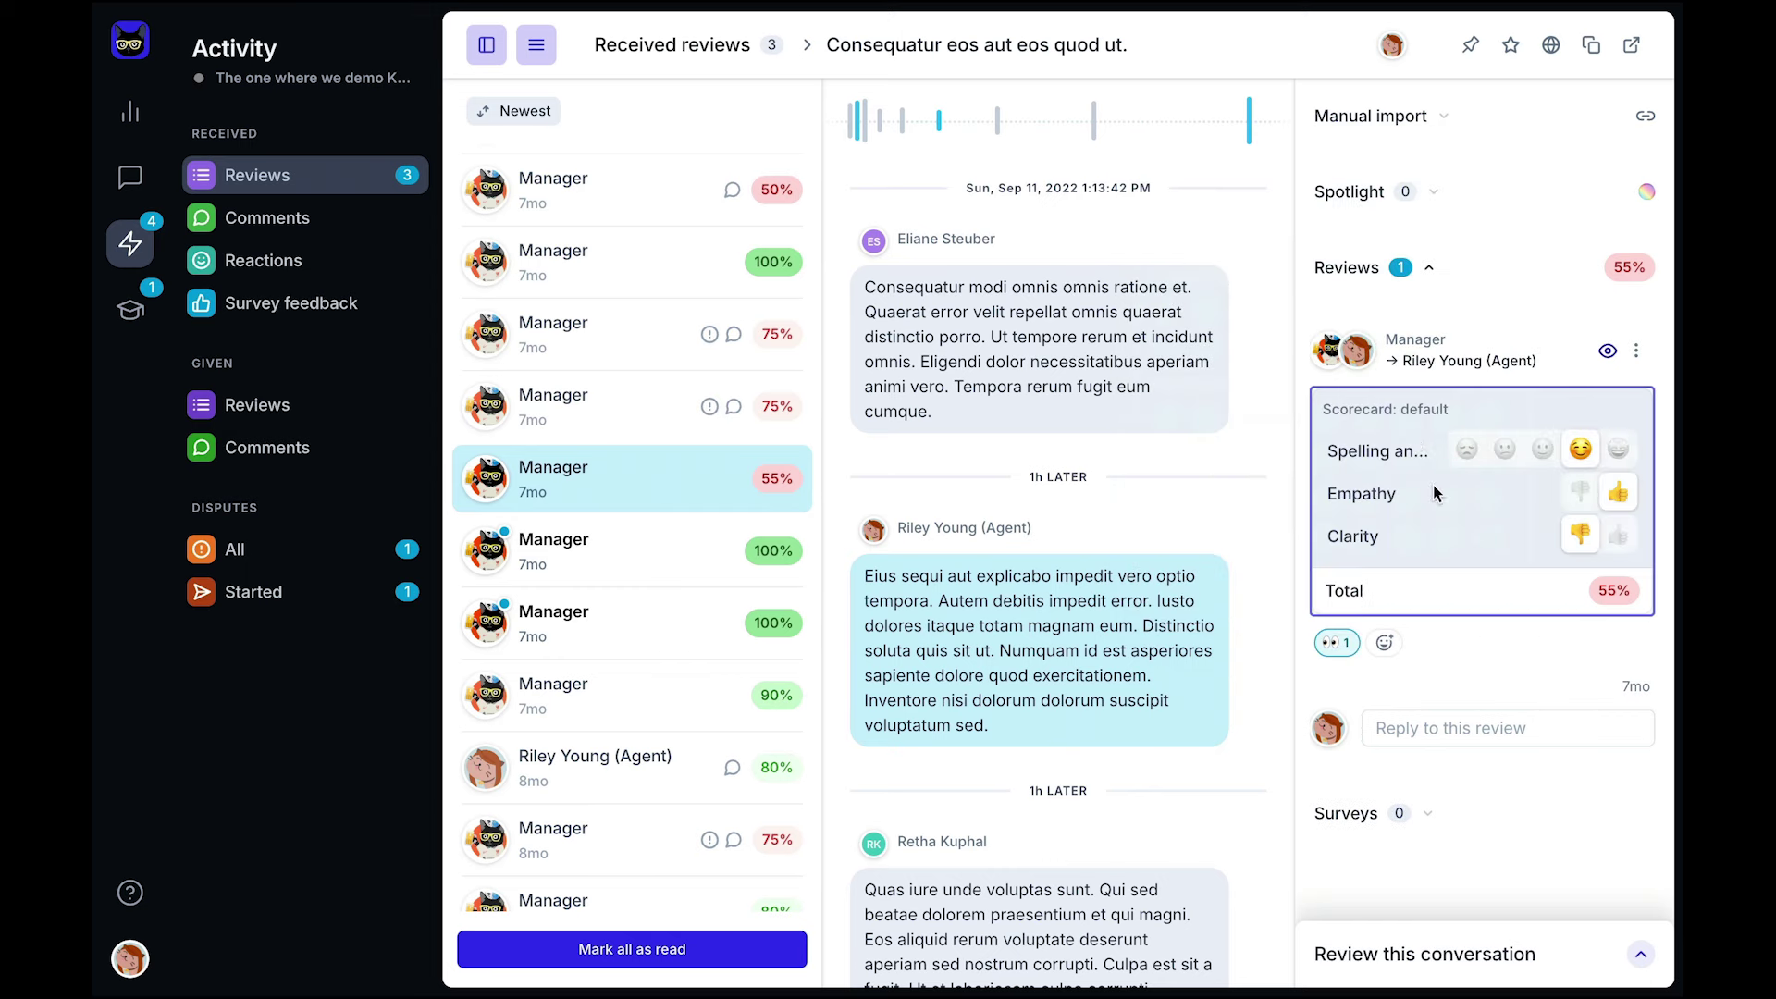
- Start and cancel a reply, begin a dispute, then go to My tickets
{"action": "left_click", "coordinate": [1507, 728]}
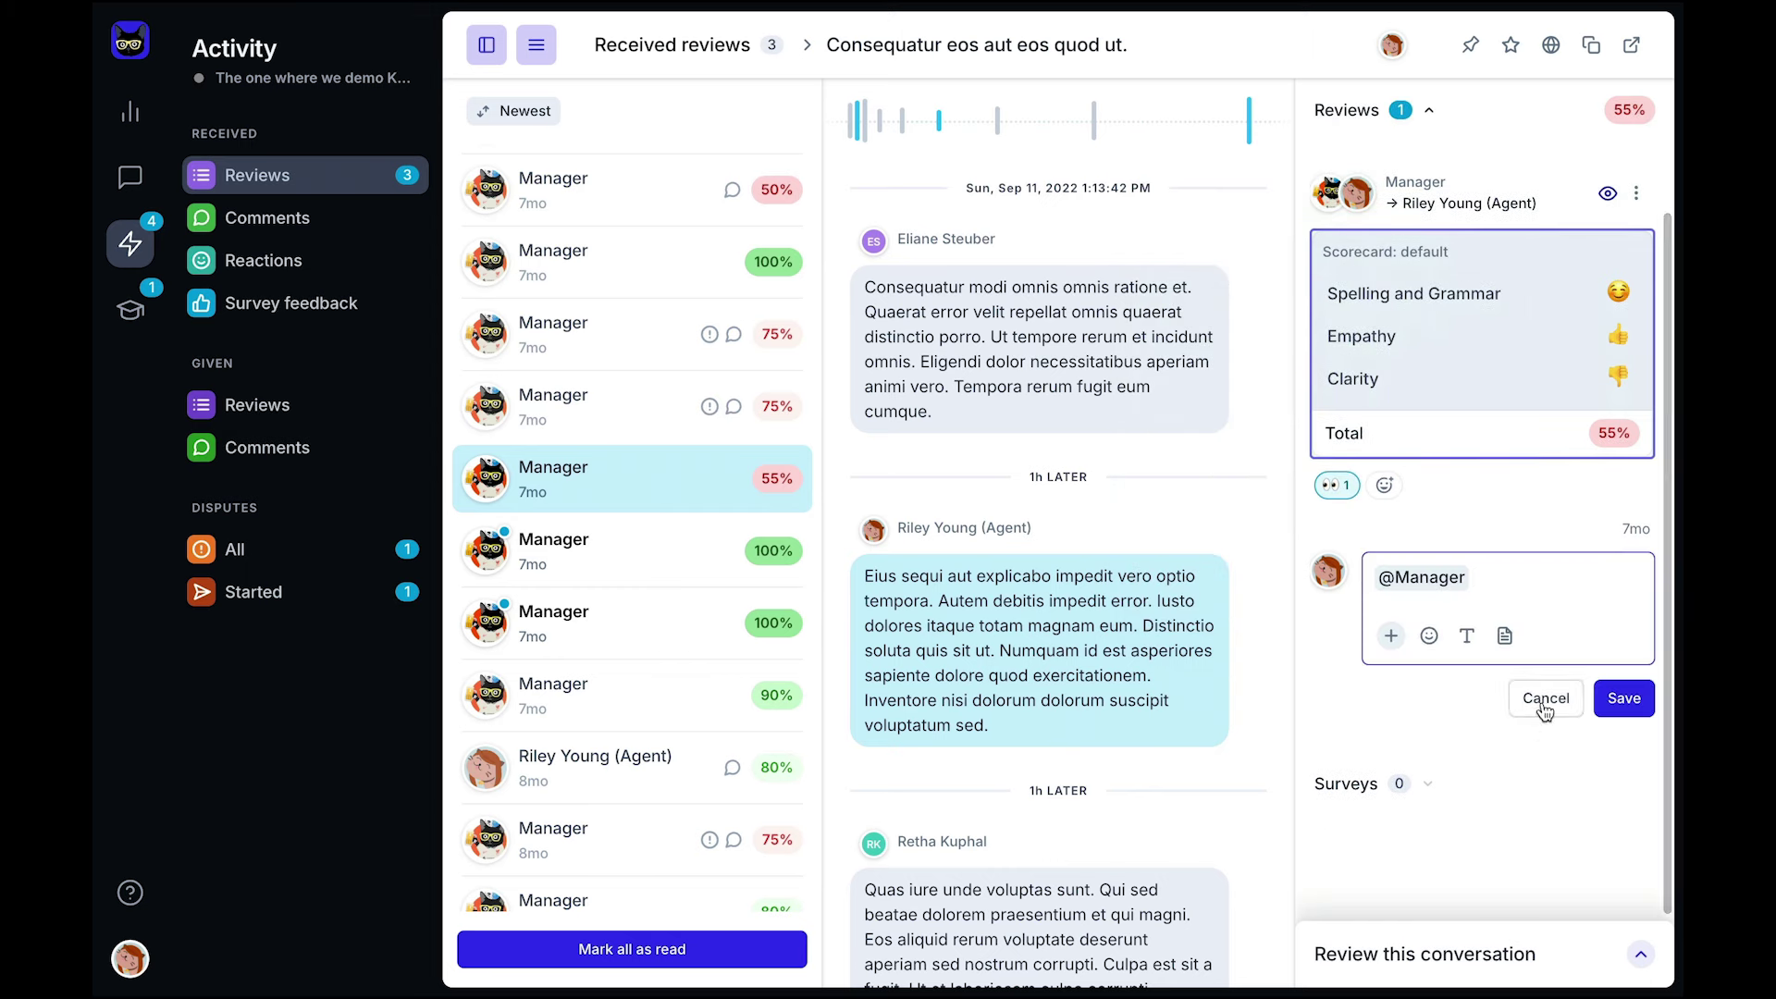
{"action": "left_click", "coordinate": [1642, 199]}
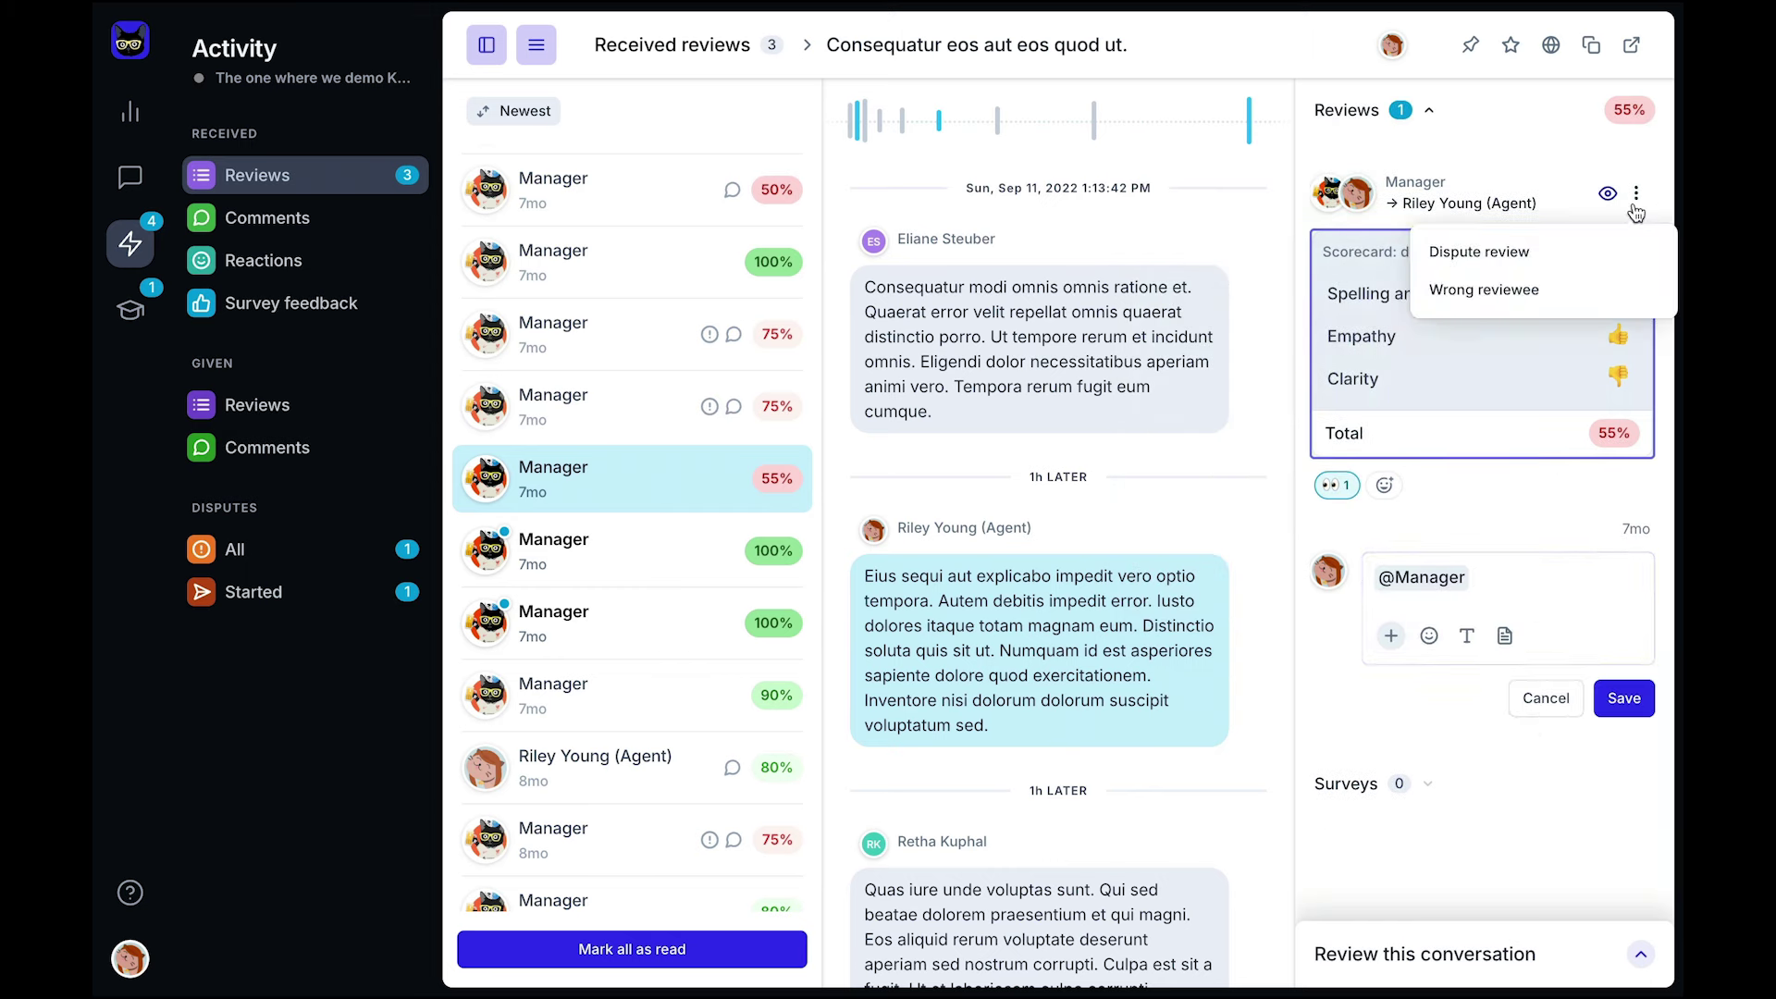
{"action": "left_click", "coordinate": [1607, 250]}
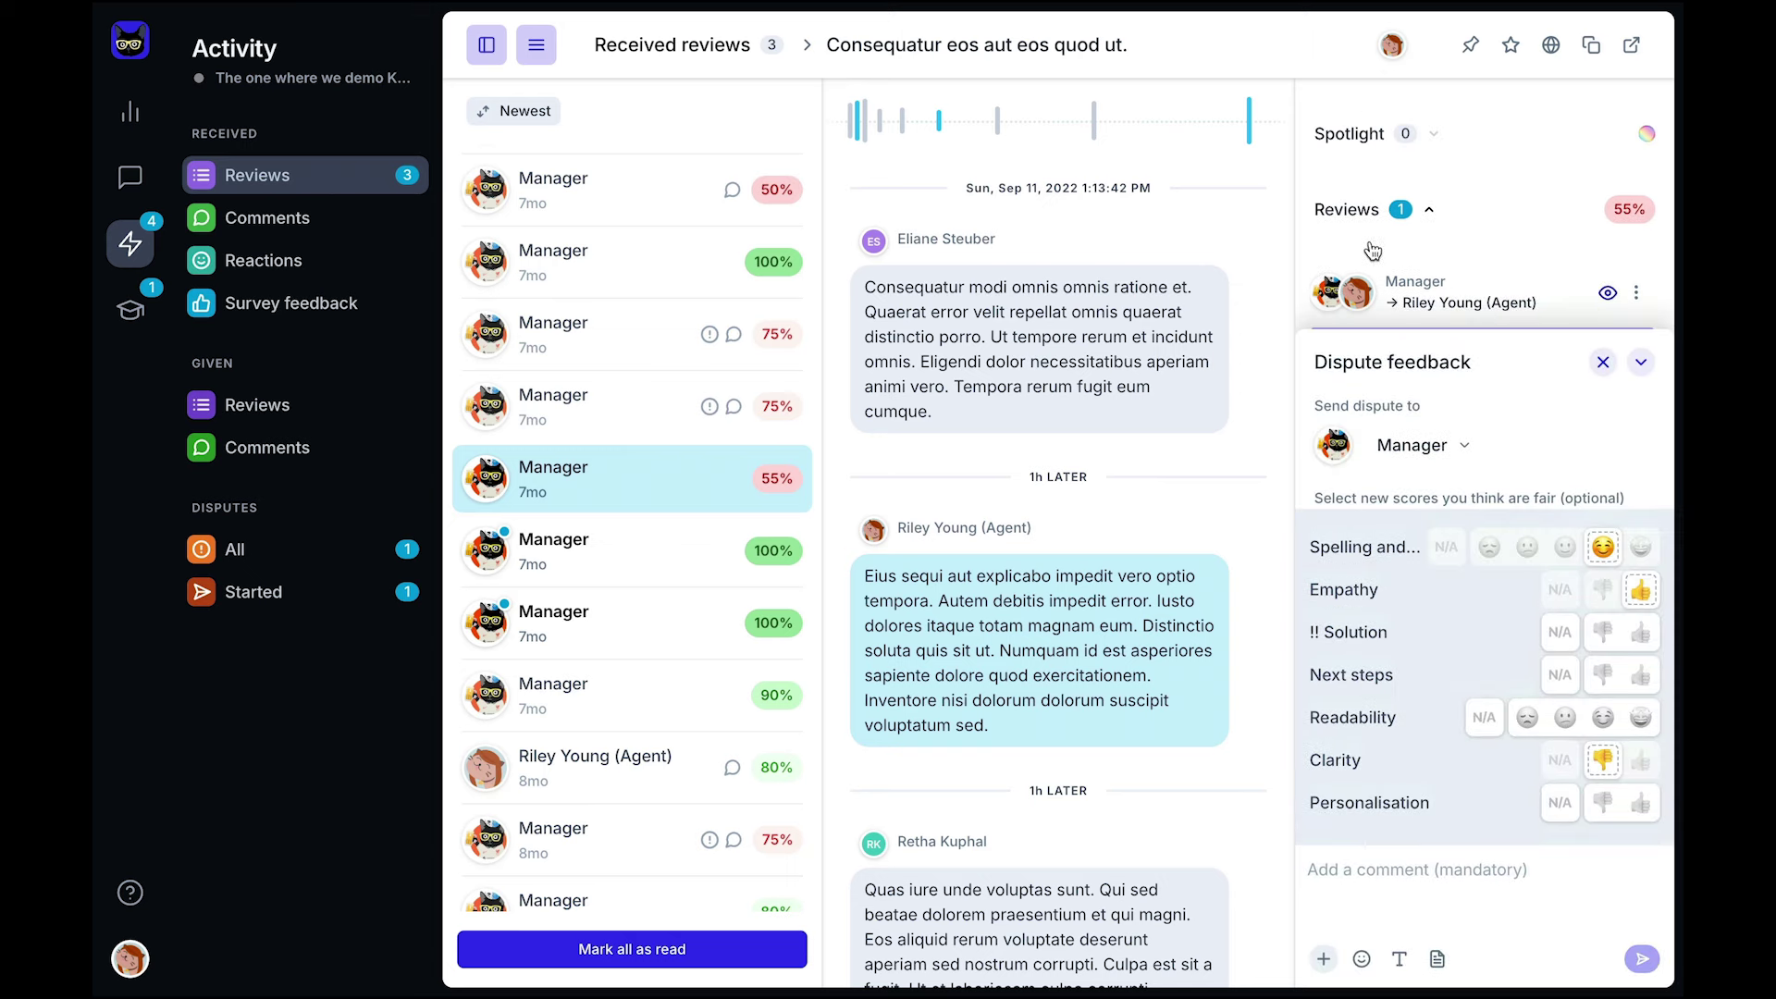
{"action": "left_click", "coordinate": [129, 177]}
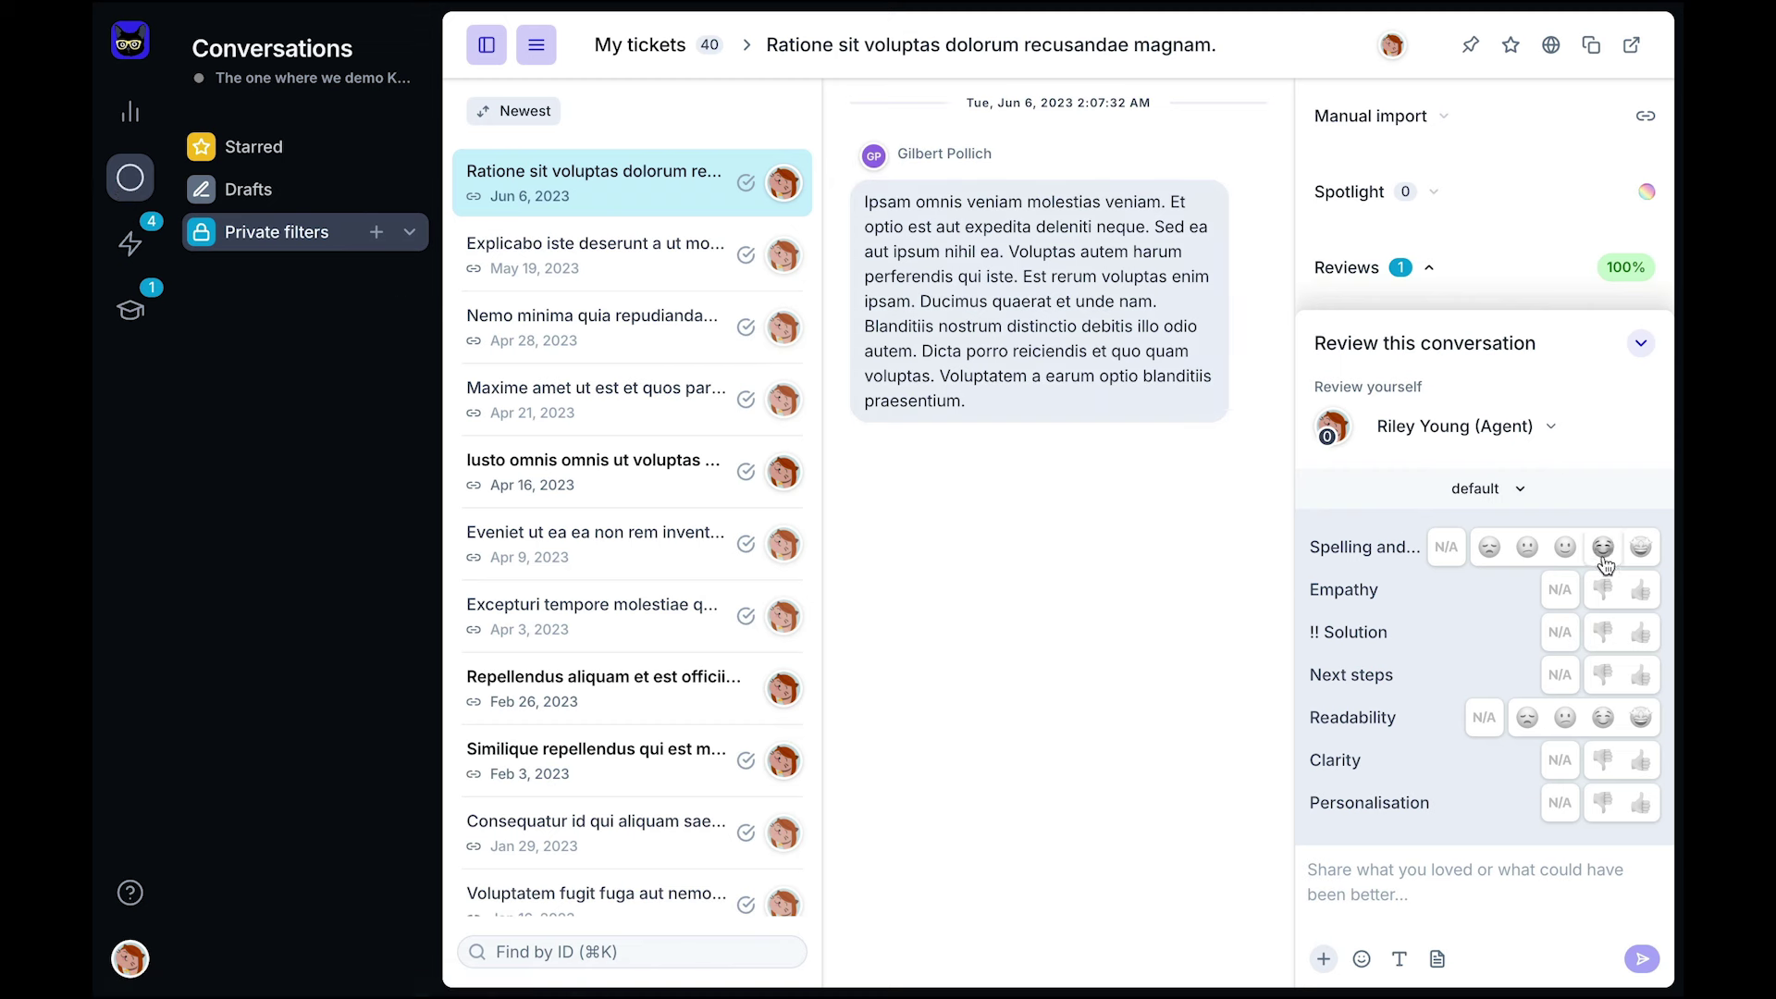
- Give top Spelling and thumbs-up for Empathy, Solution, Next steps, then view Dashboards
{"action": "left_click", "coordinate": [1641, 546]}
{"action": "left_click", "coordinate": [1641, 590]}
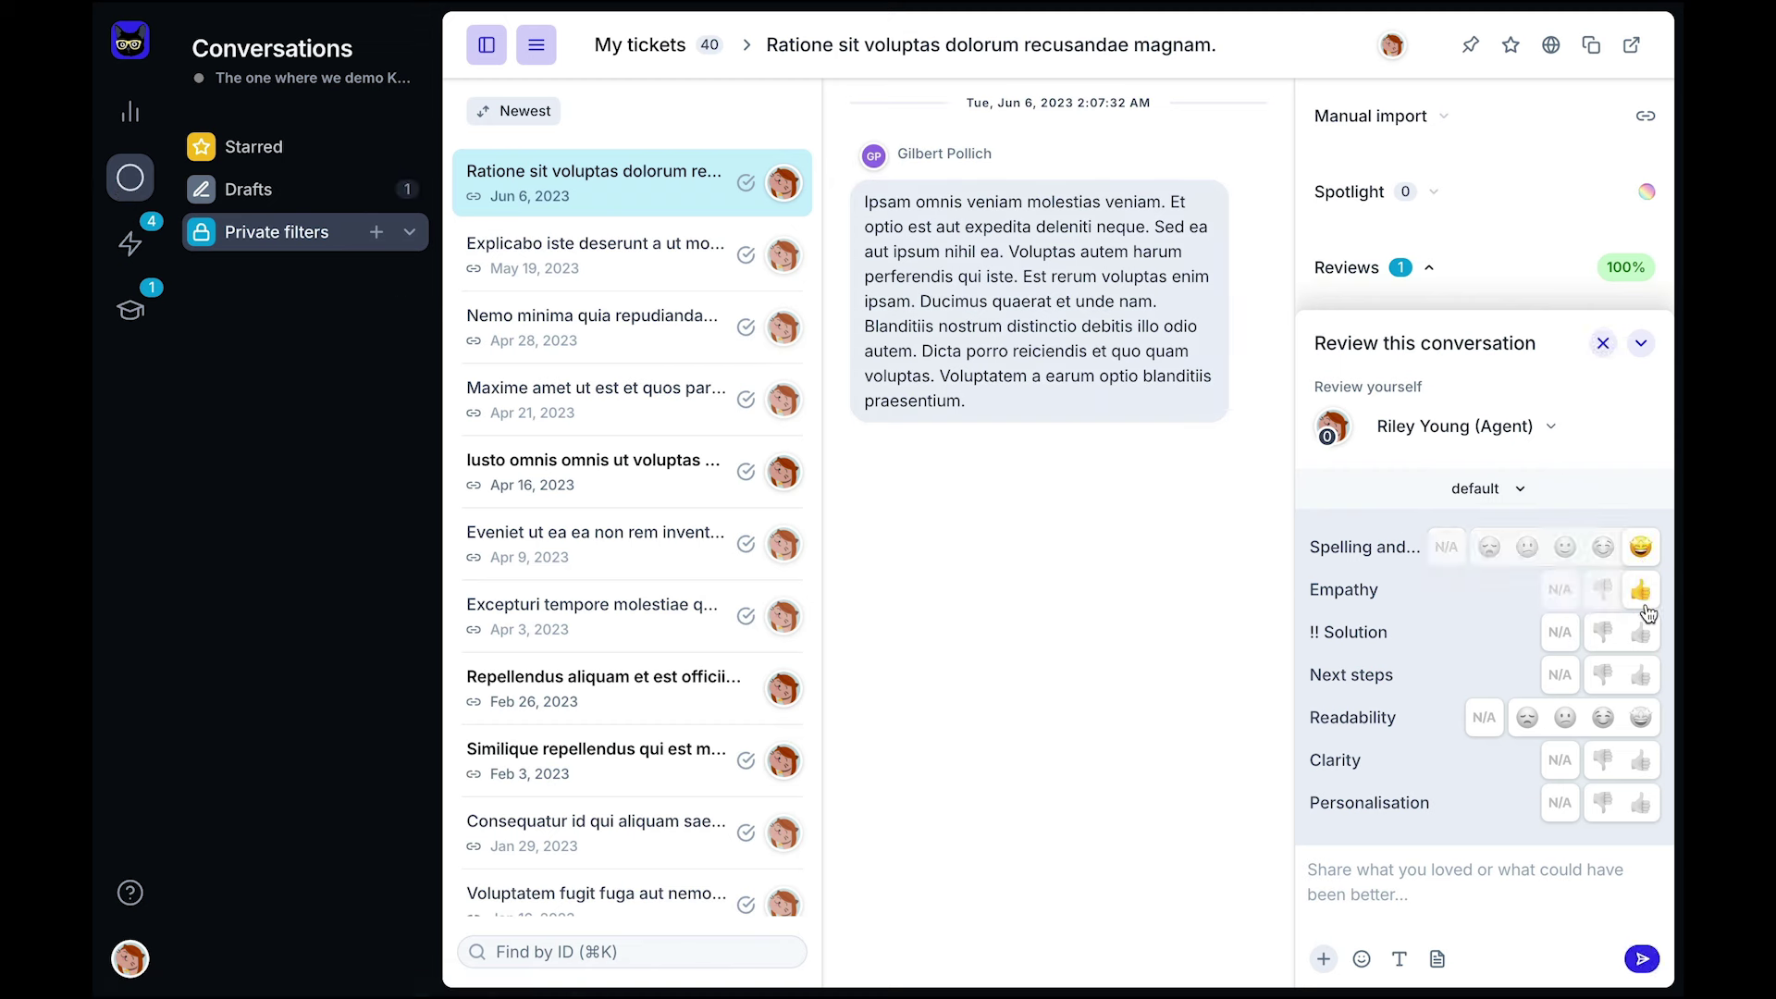
{"action": "left_click", "coordinate": [1640, 632]}
{"action": "left_click", "coordinate": [1640, 676]}
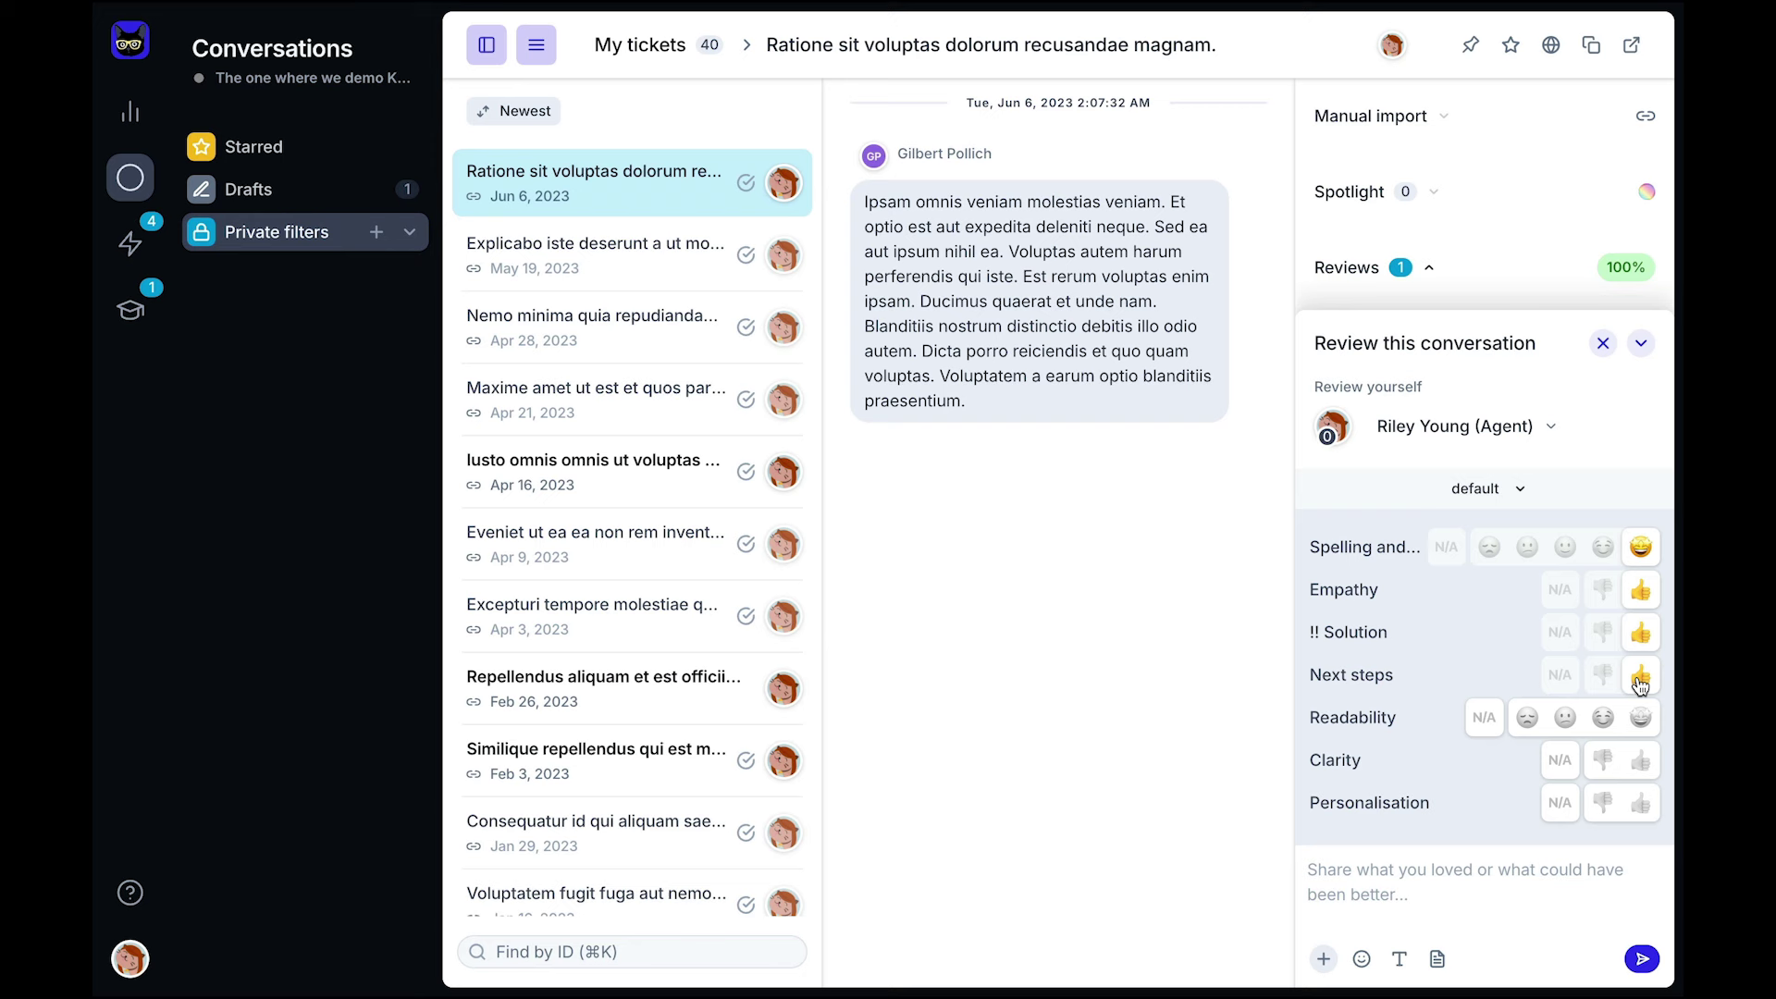
{"action": "left_click", "coordinate": [129, 114]}
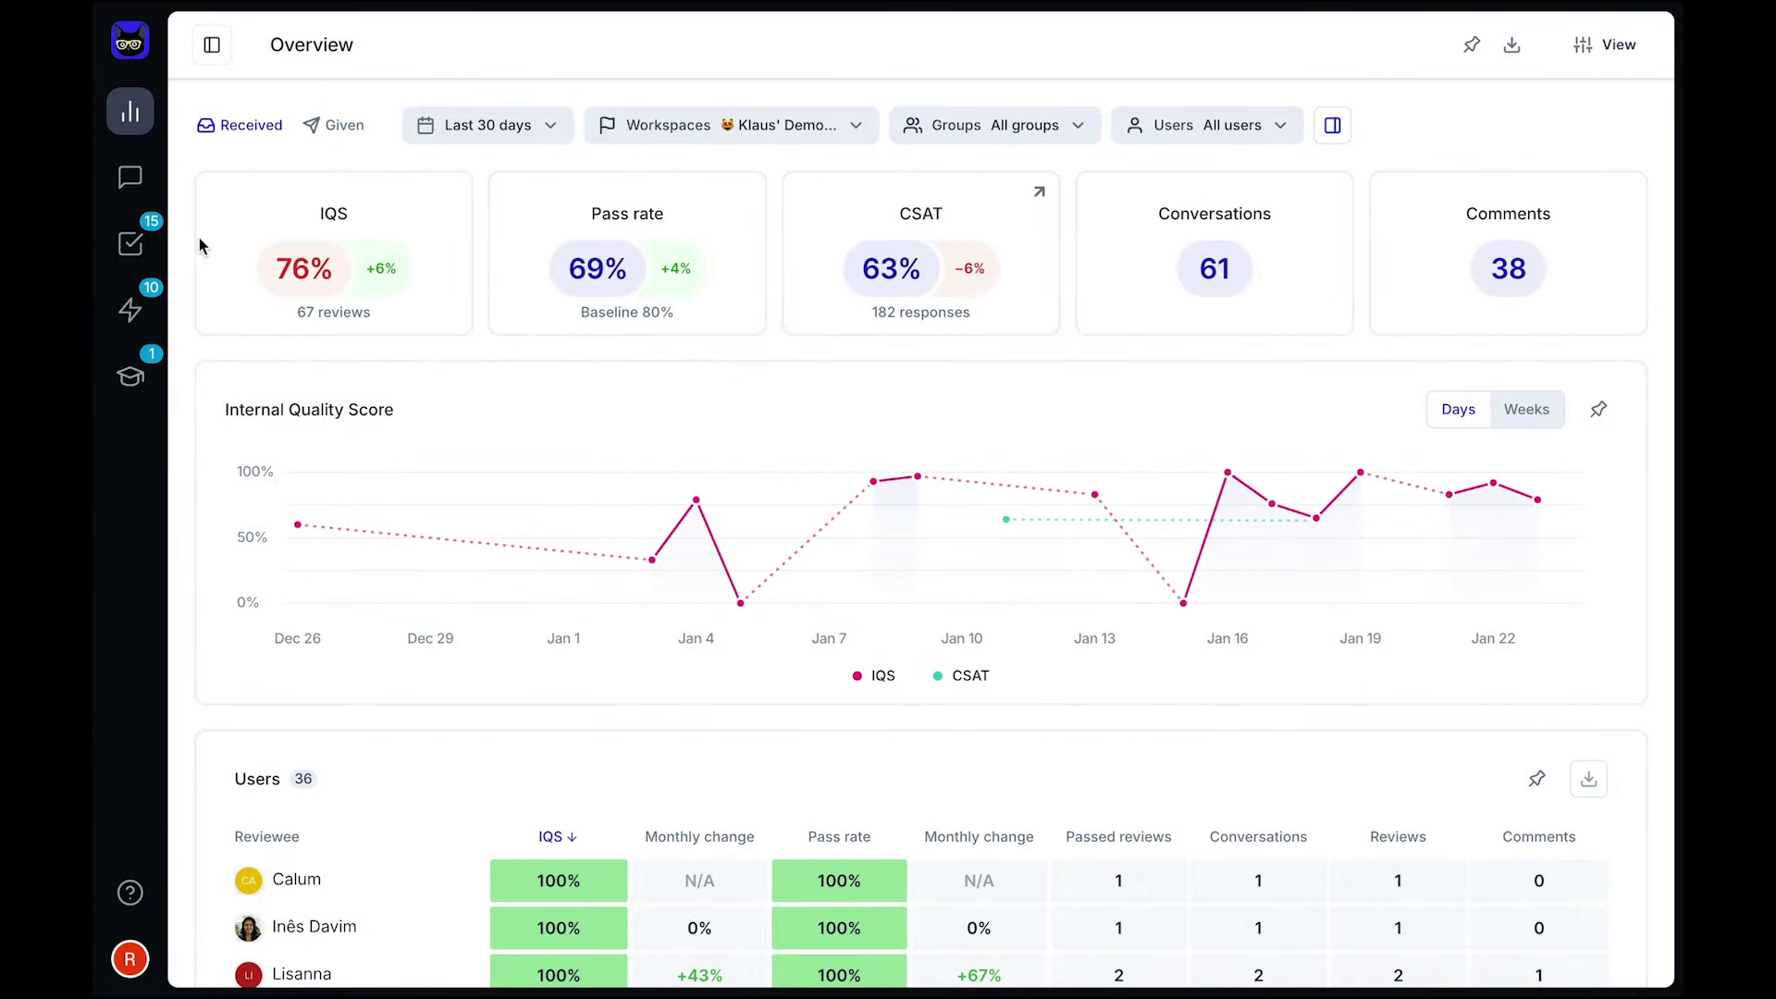
{"action": "scroll", "coordinate": [199, 248], "scroll_direction": "down", "scroll_amount": 4}
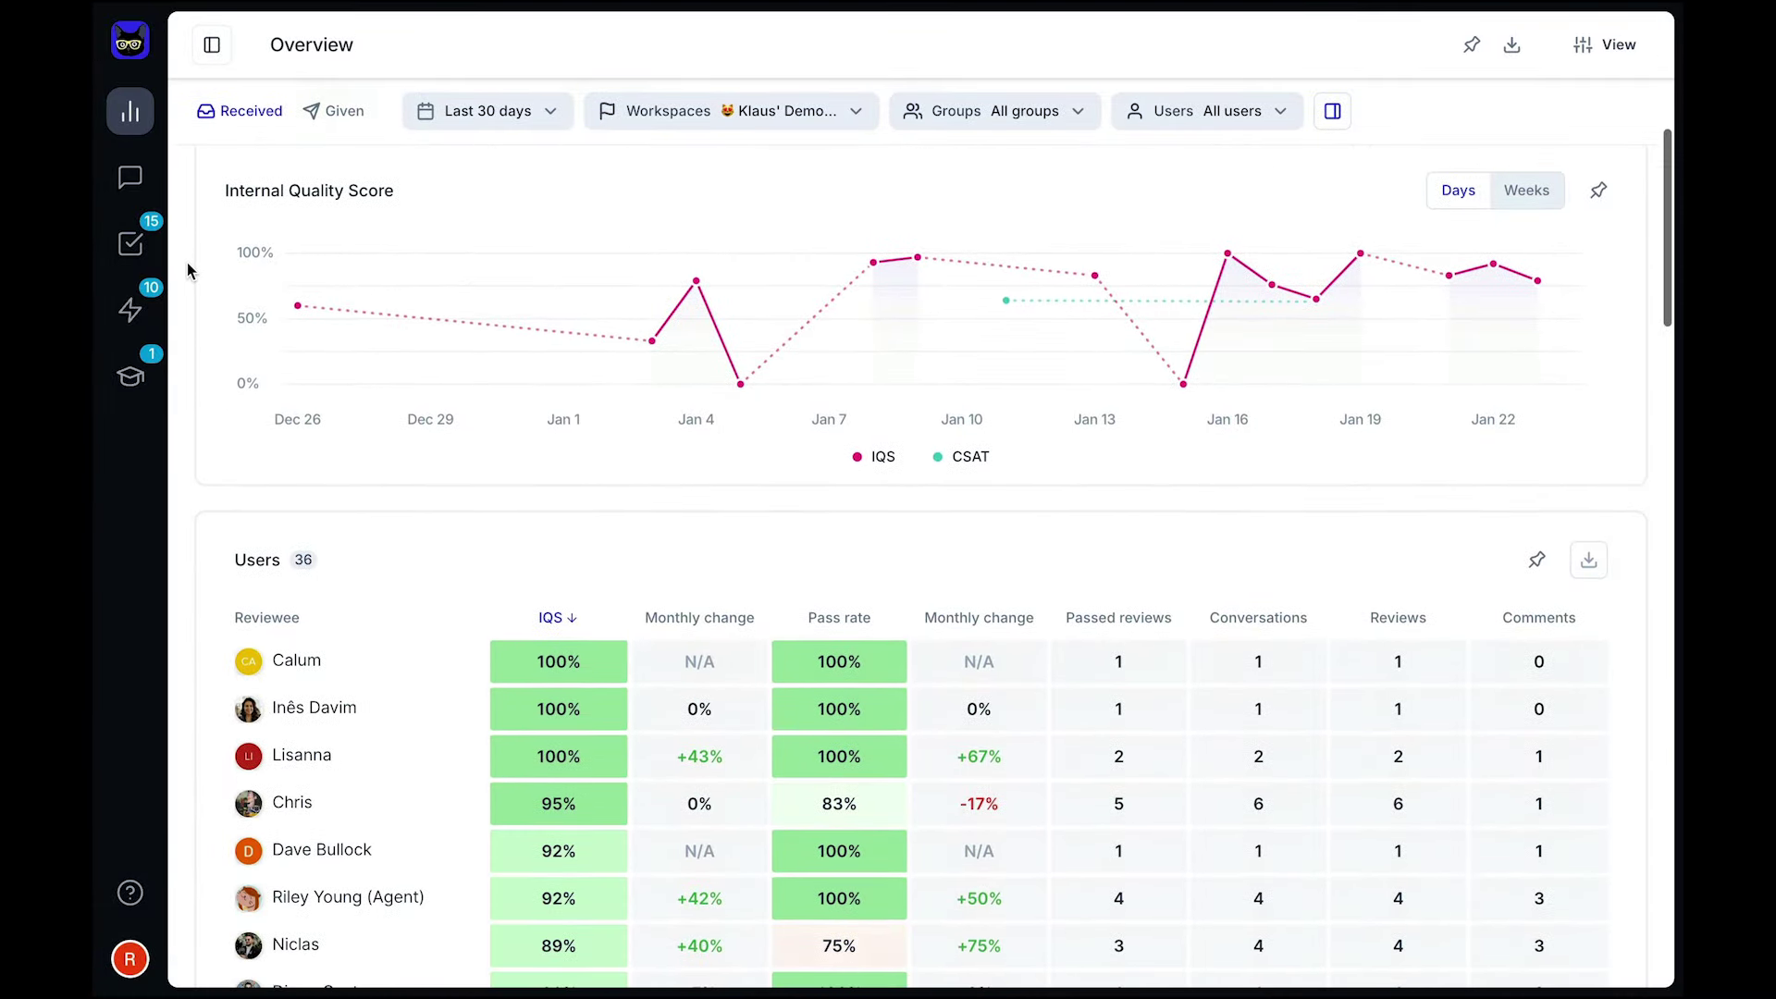
{"action": "scroll", "coordinate": [187, 262], "scroll_direction": "down", "scroll_amount": 5}
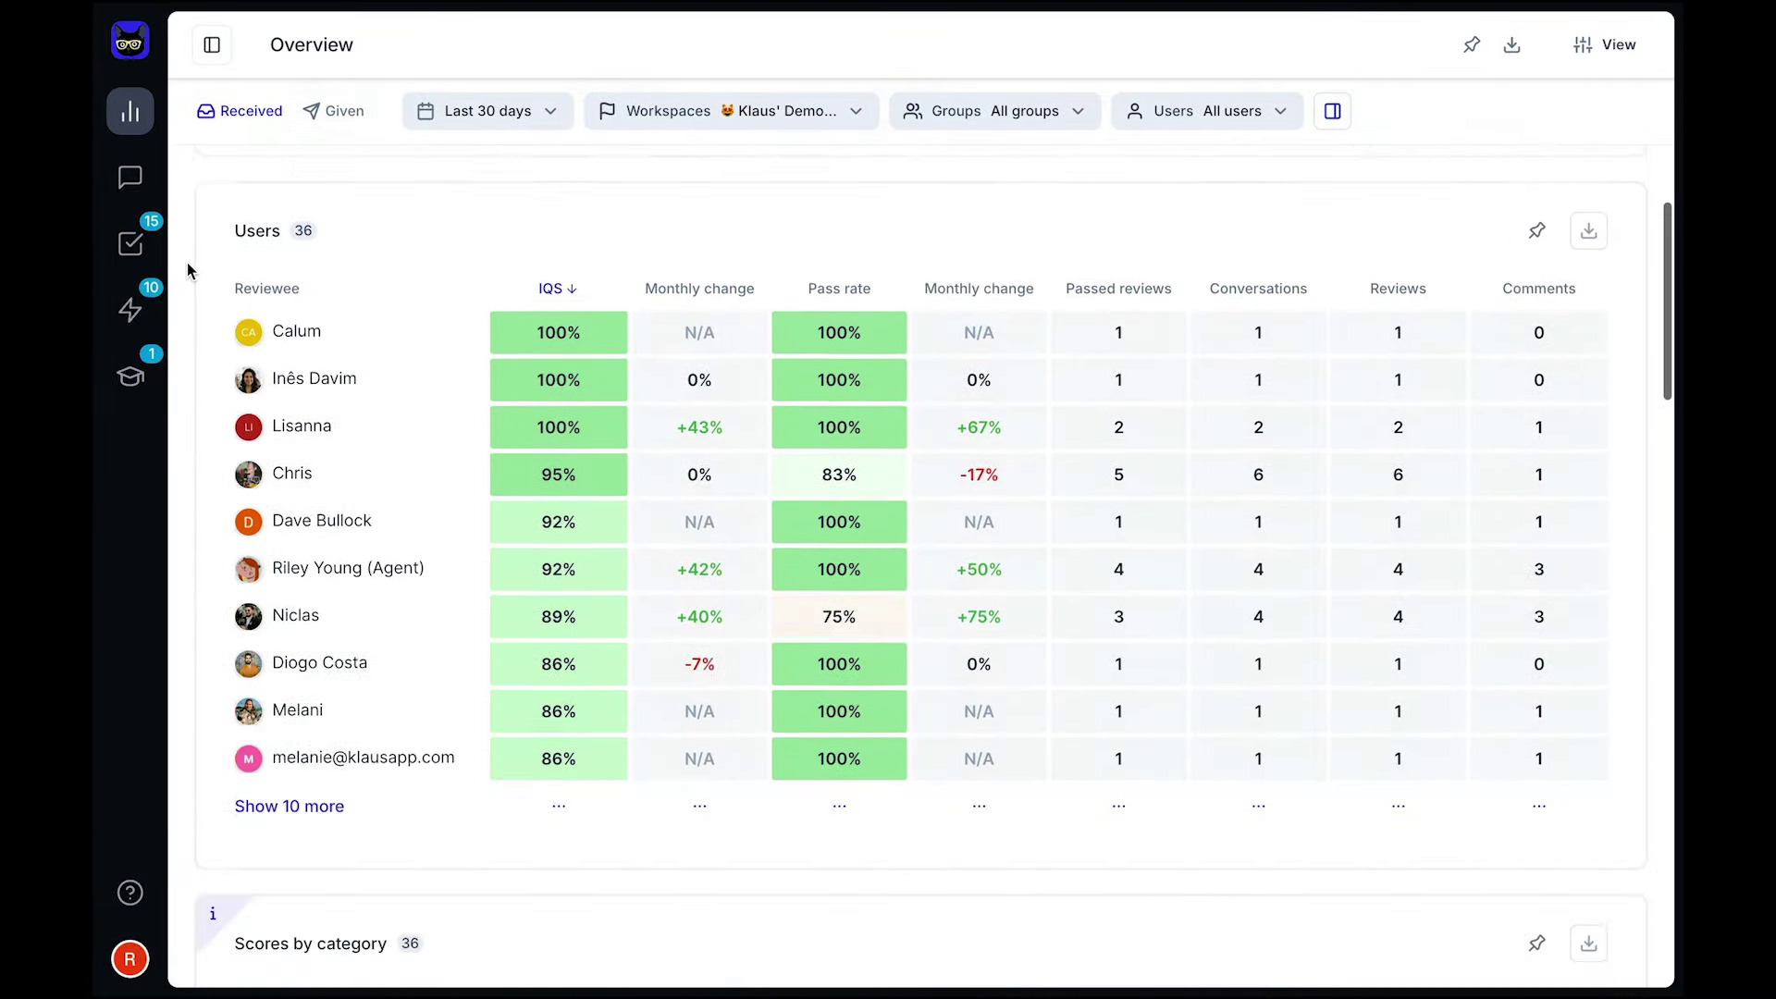
{"action": "scroll", "coordinate": [187, 263], "scroll_direction": "down", "scroll_amount": 5}
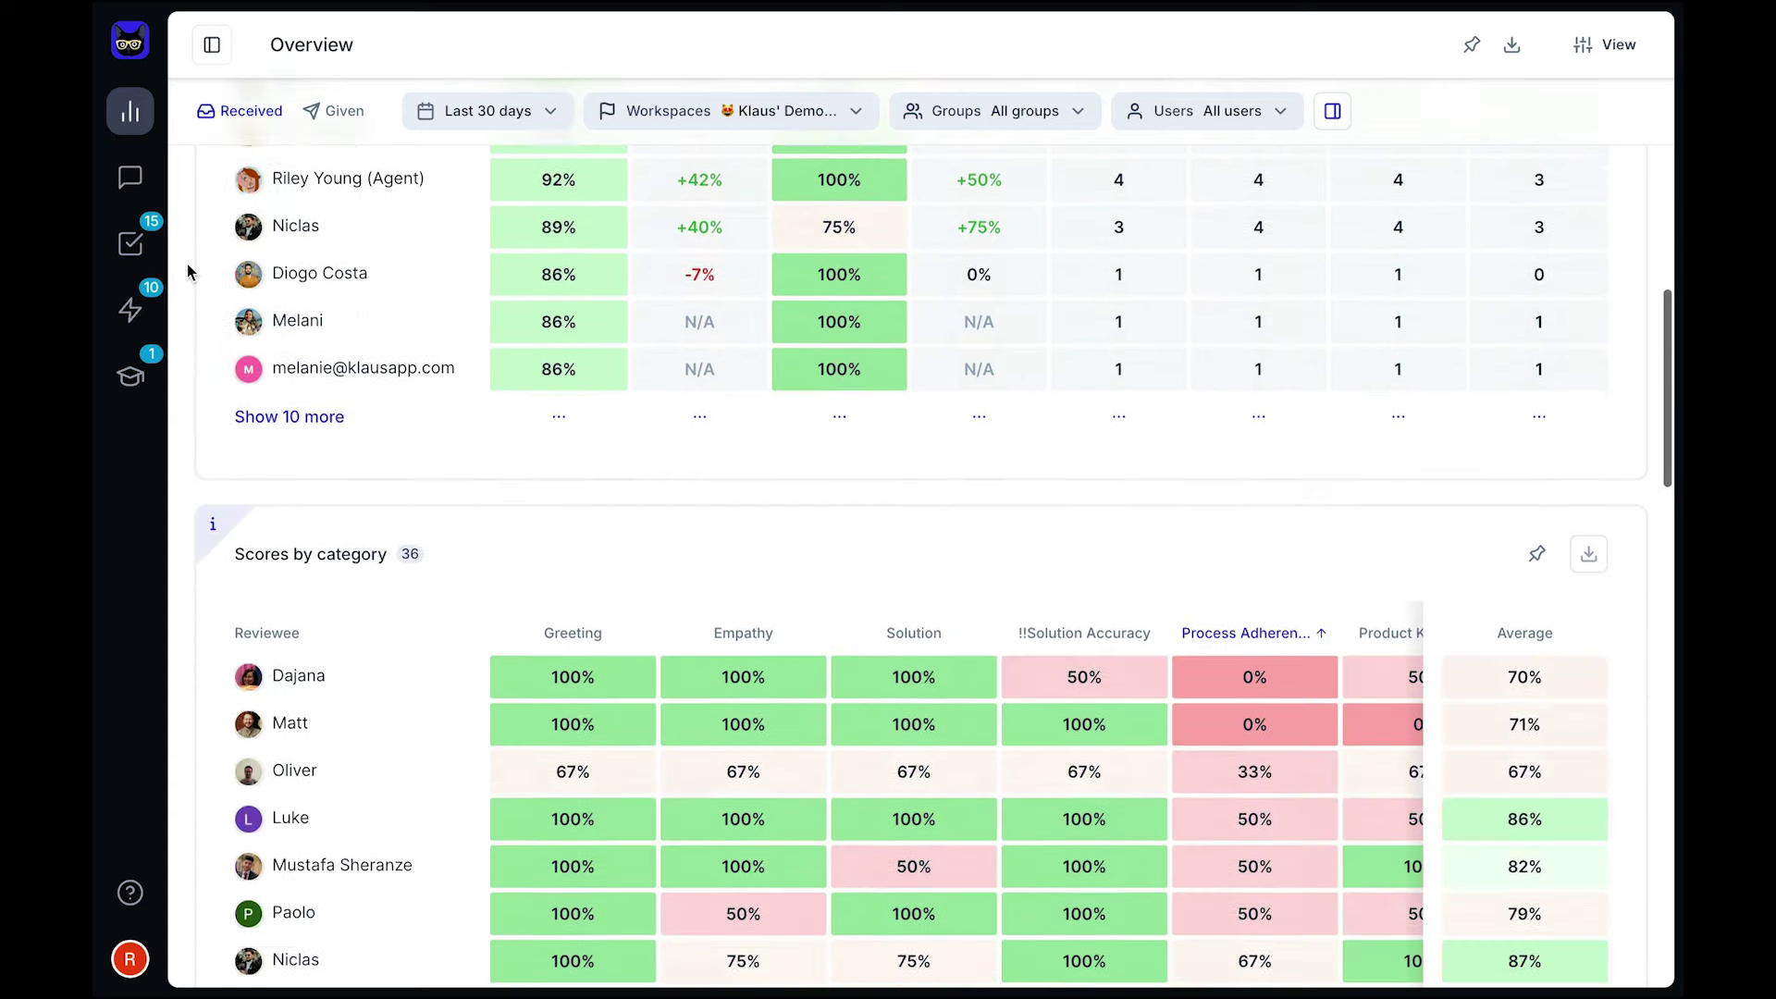
{"action": "scroll", "coordinate": [188, 265], "scroll_direction": "down", "scroll_amount": 5}
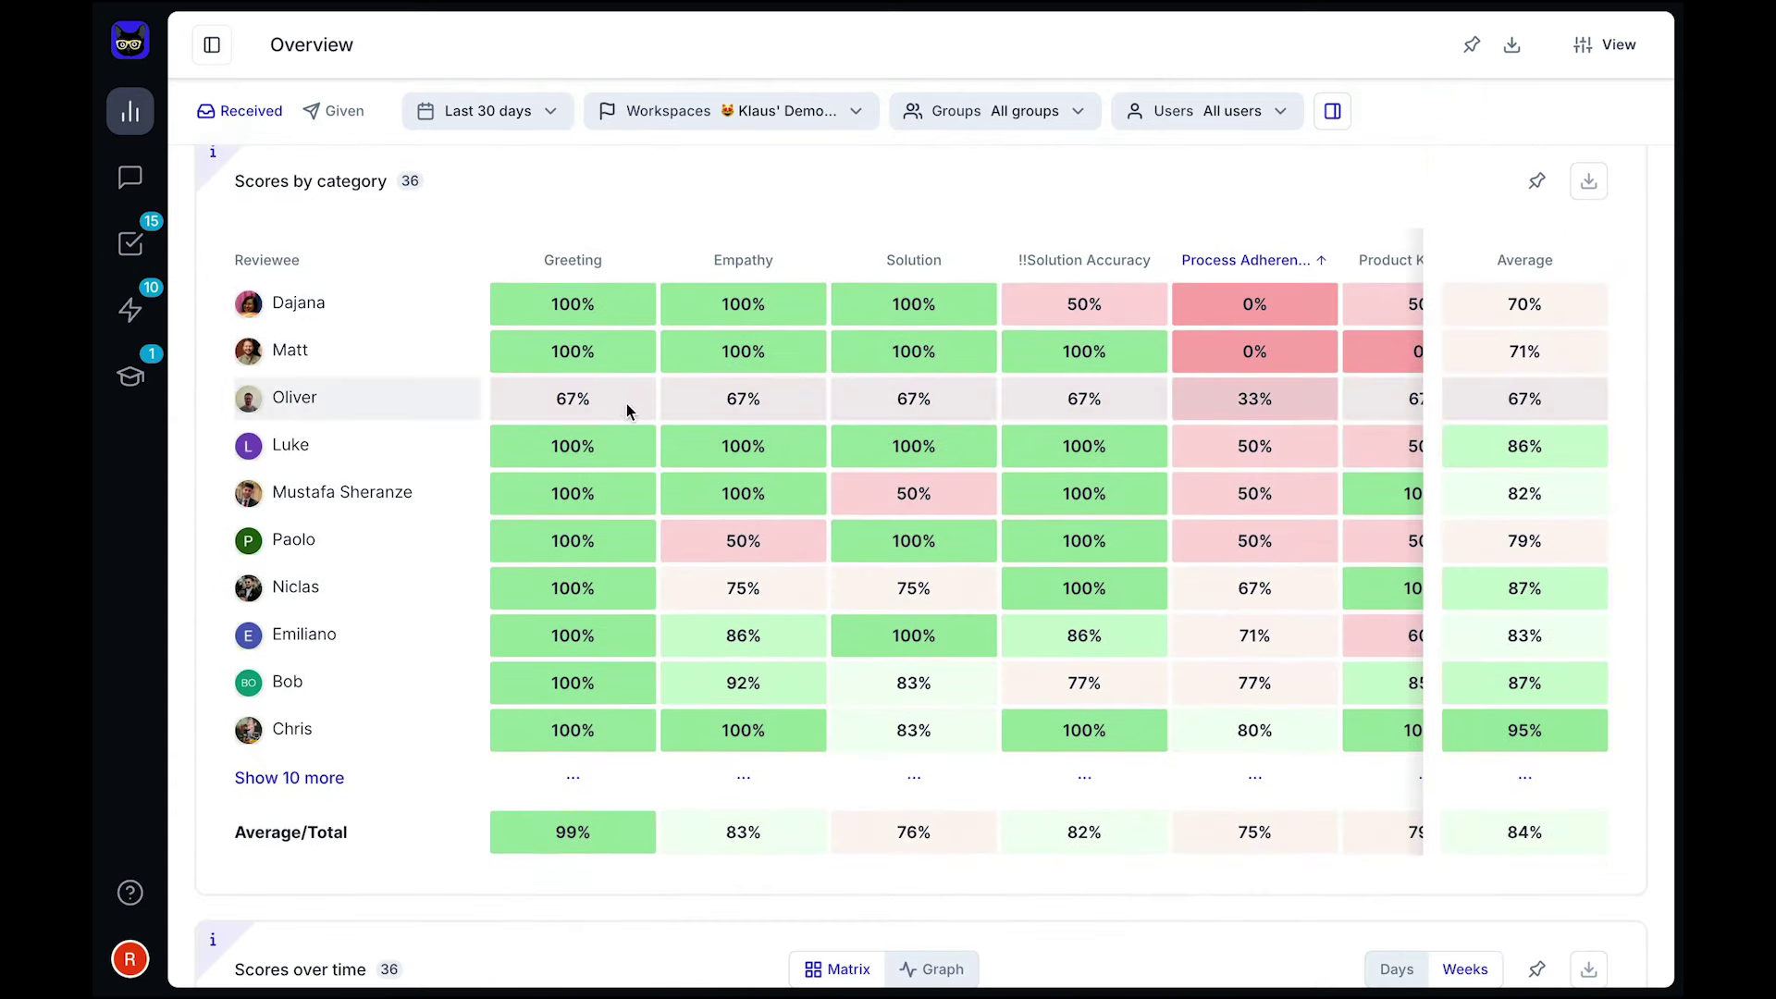
{"action": "scroll", "coordinate": [627, 410], "scroll_direction": "right", "scroll_amount": 5}
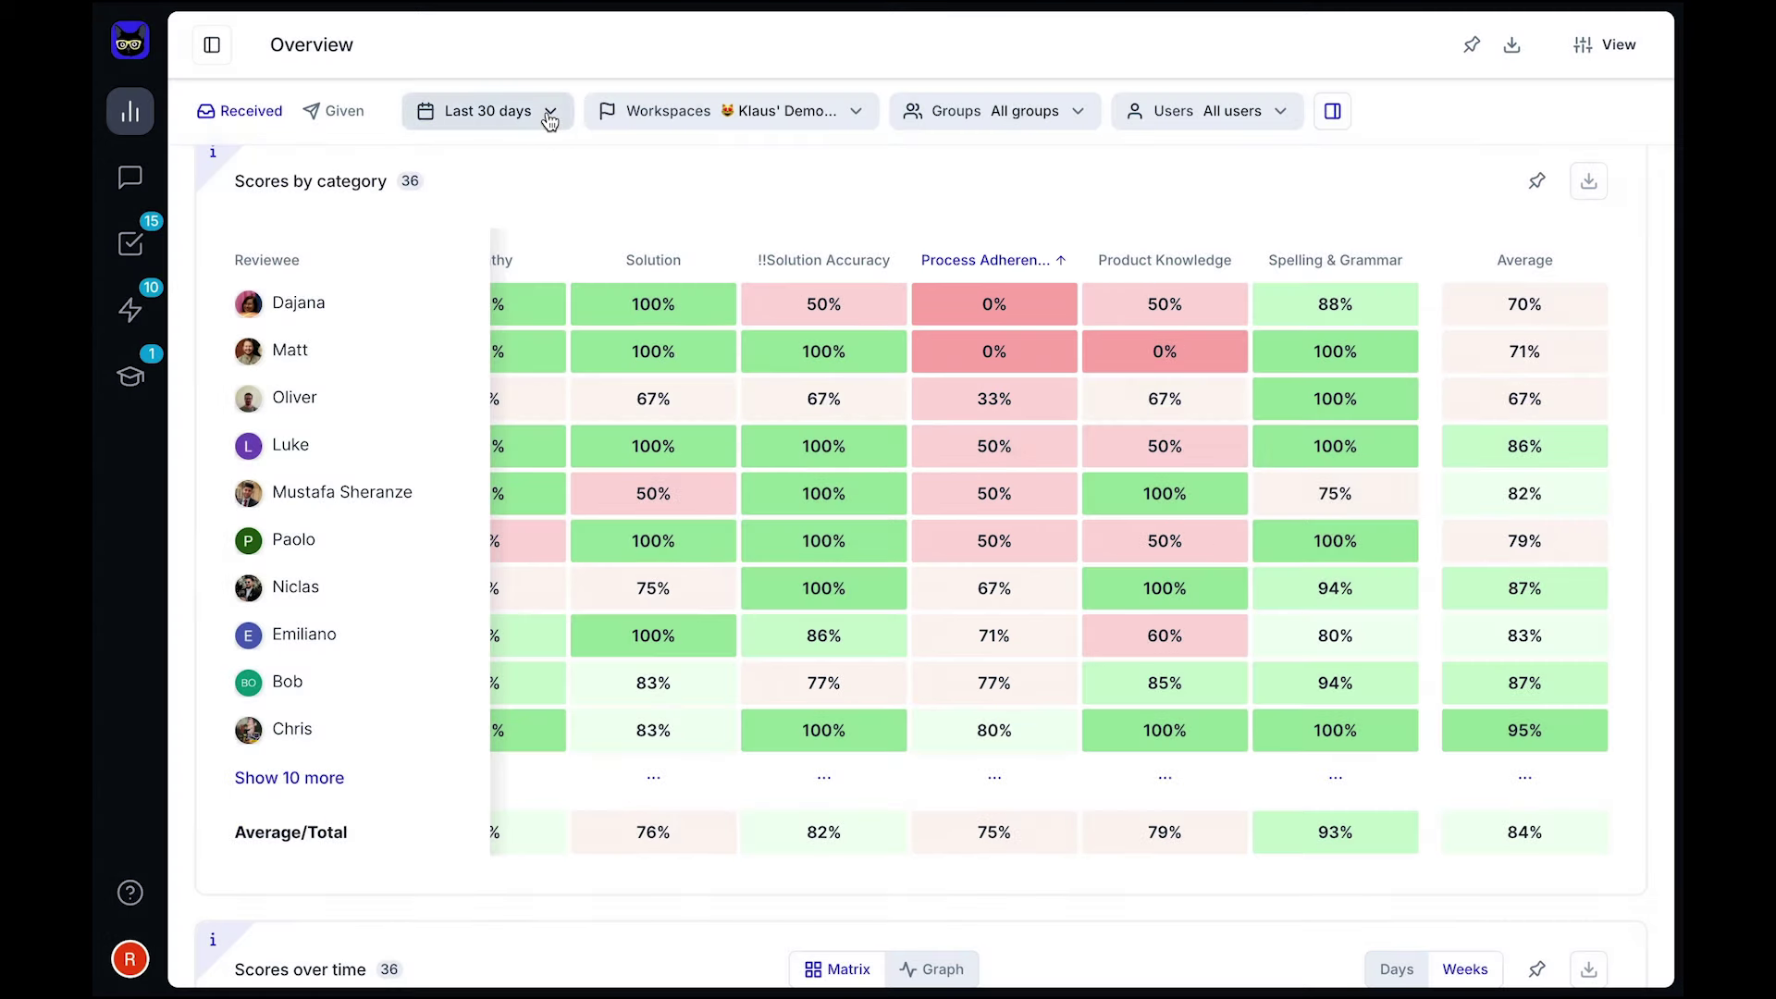
{"action": "left_click", "coordinate": [550, 119]}
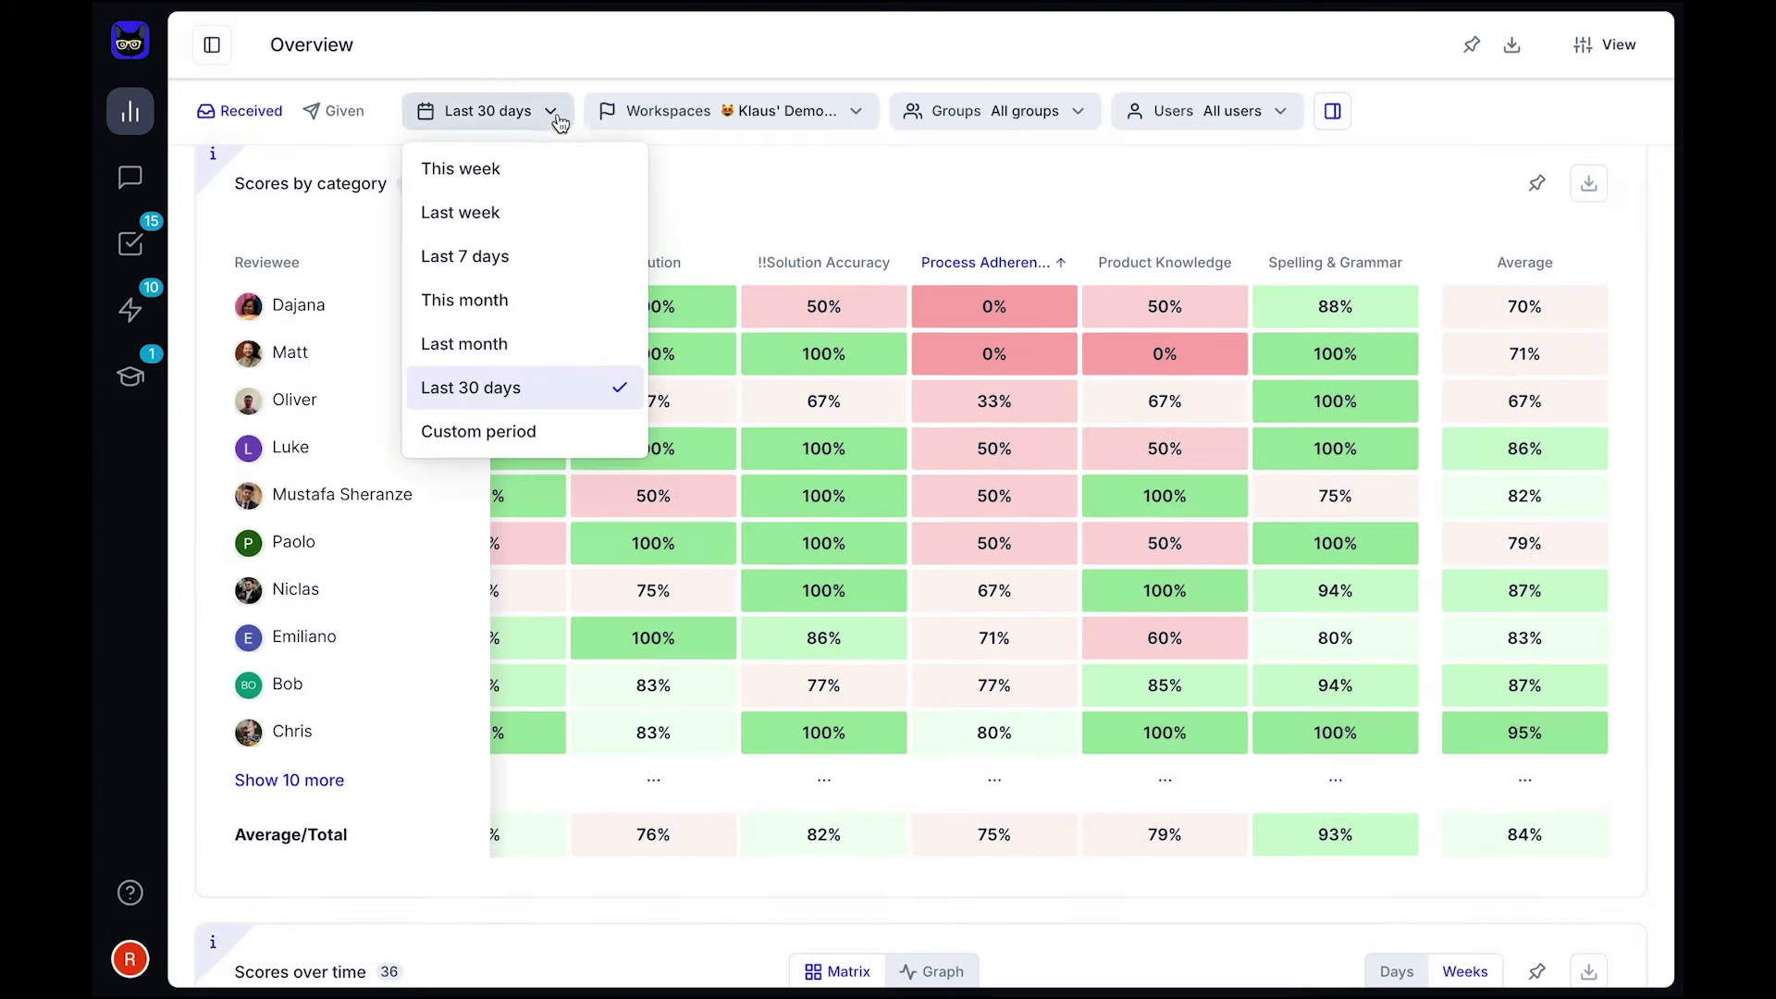
{"action": "left_click", "coordinate": [1054, 116]}
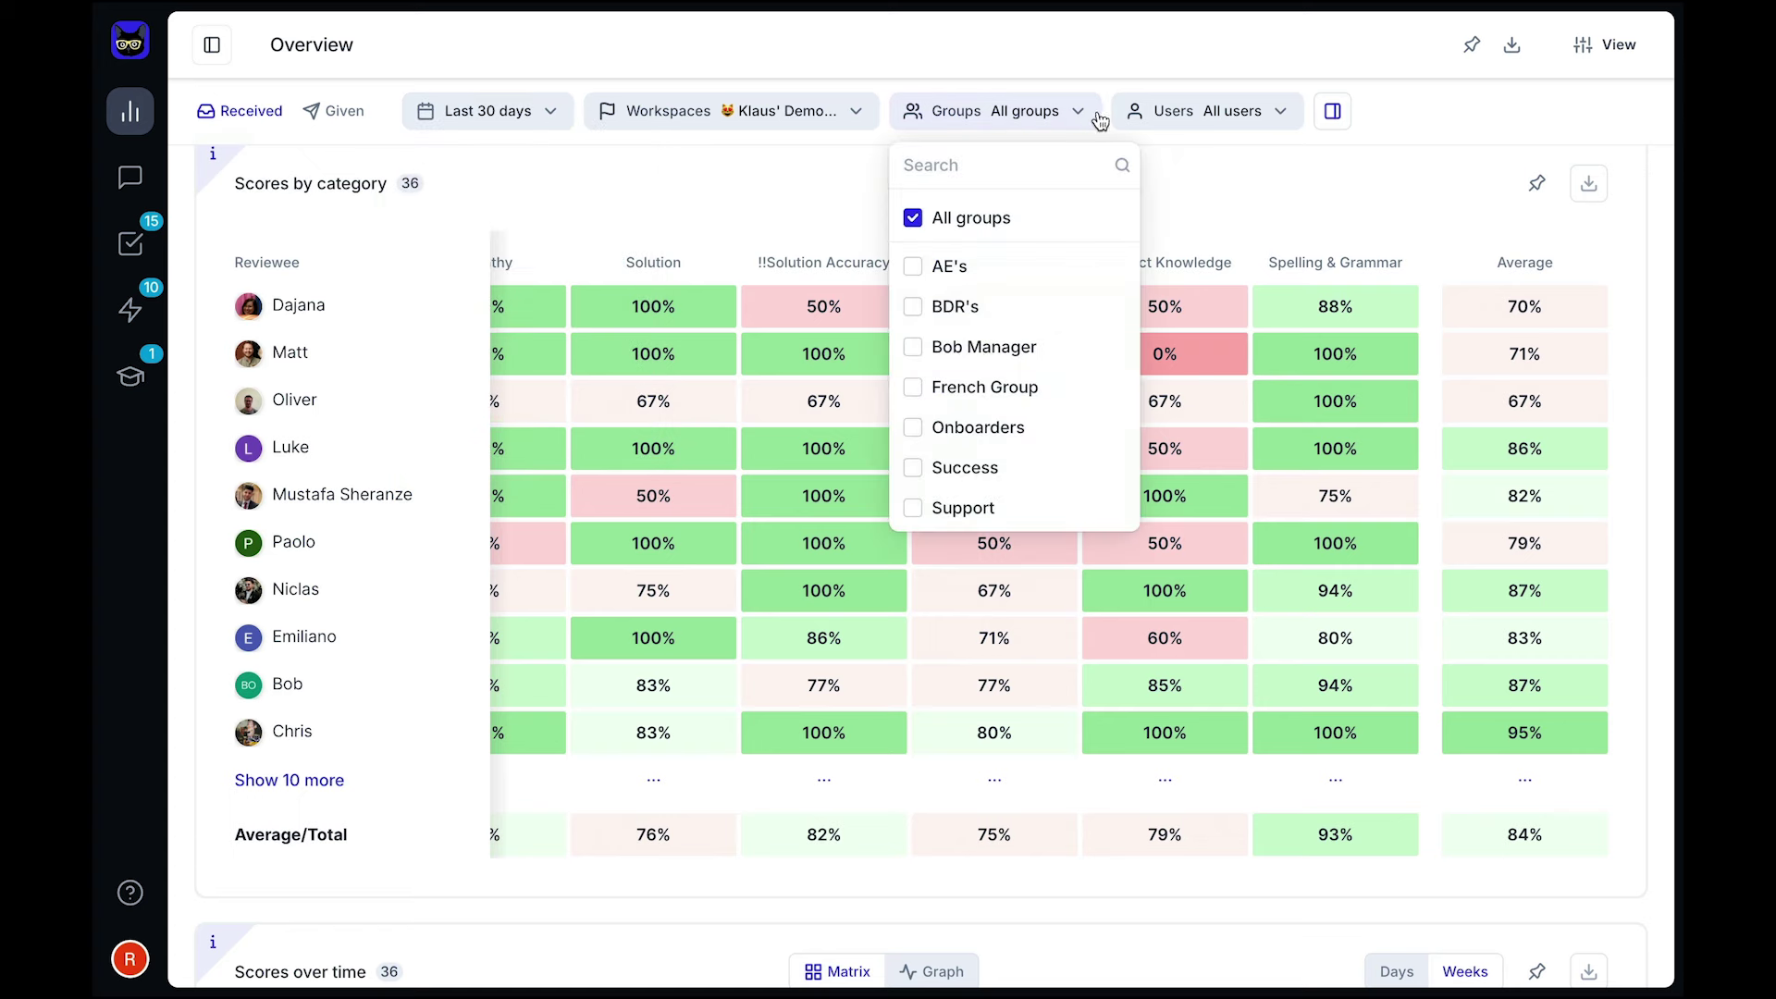
{"action": "left_click", "coordinate": [1257, 117]}
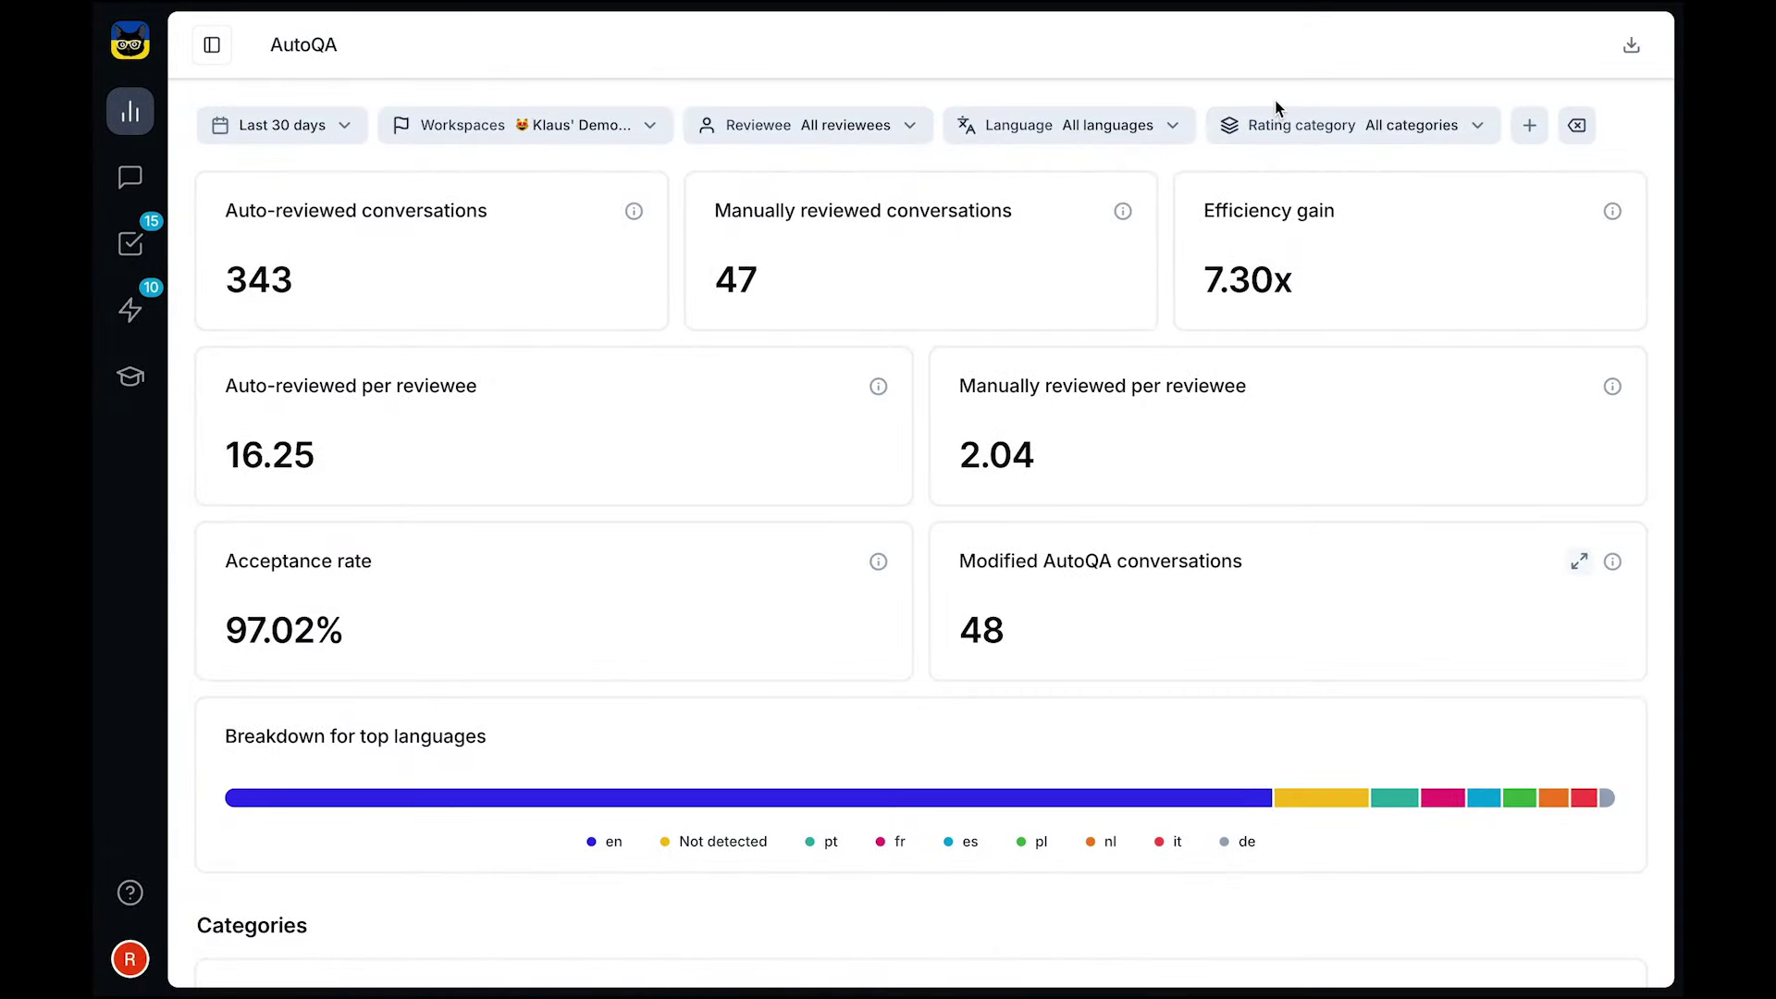
{"action": "scroll", "coordinate": [1278, 108], "scroll_direction": "down", "scroll_amount": 3}
{"action": "scroll", "coordinate": [1278, 109], "scroll_direction": "down", "scroll_amount": 3}
{"action": "scroll", "coordinate": [1278, 109], "scroll_direction": "down", "scroll_amount": 2}
{"action": "scroll", "coordinate": [1278, 109], "scroll_direction": "down", "scroll_amount": 3}
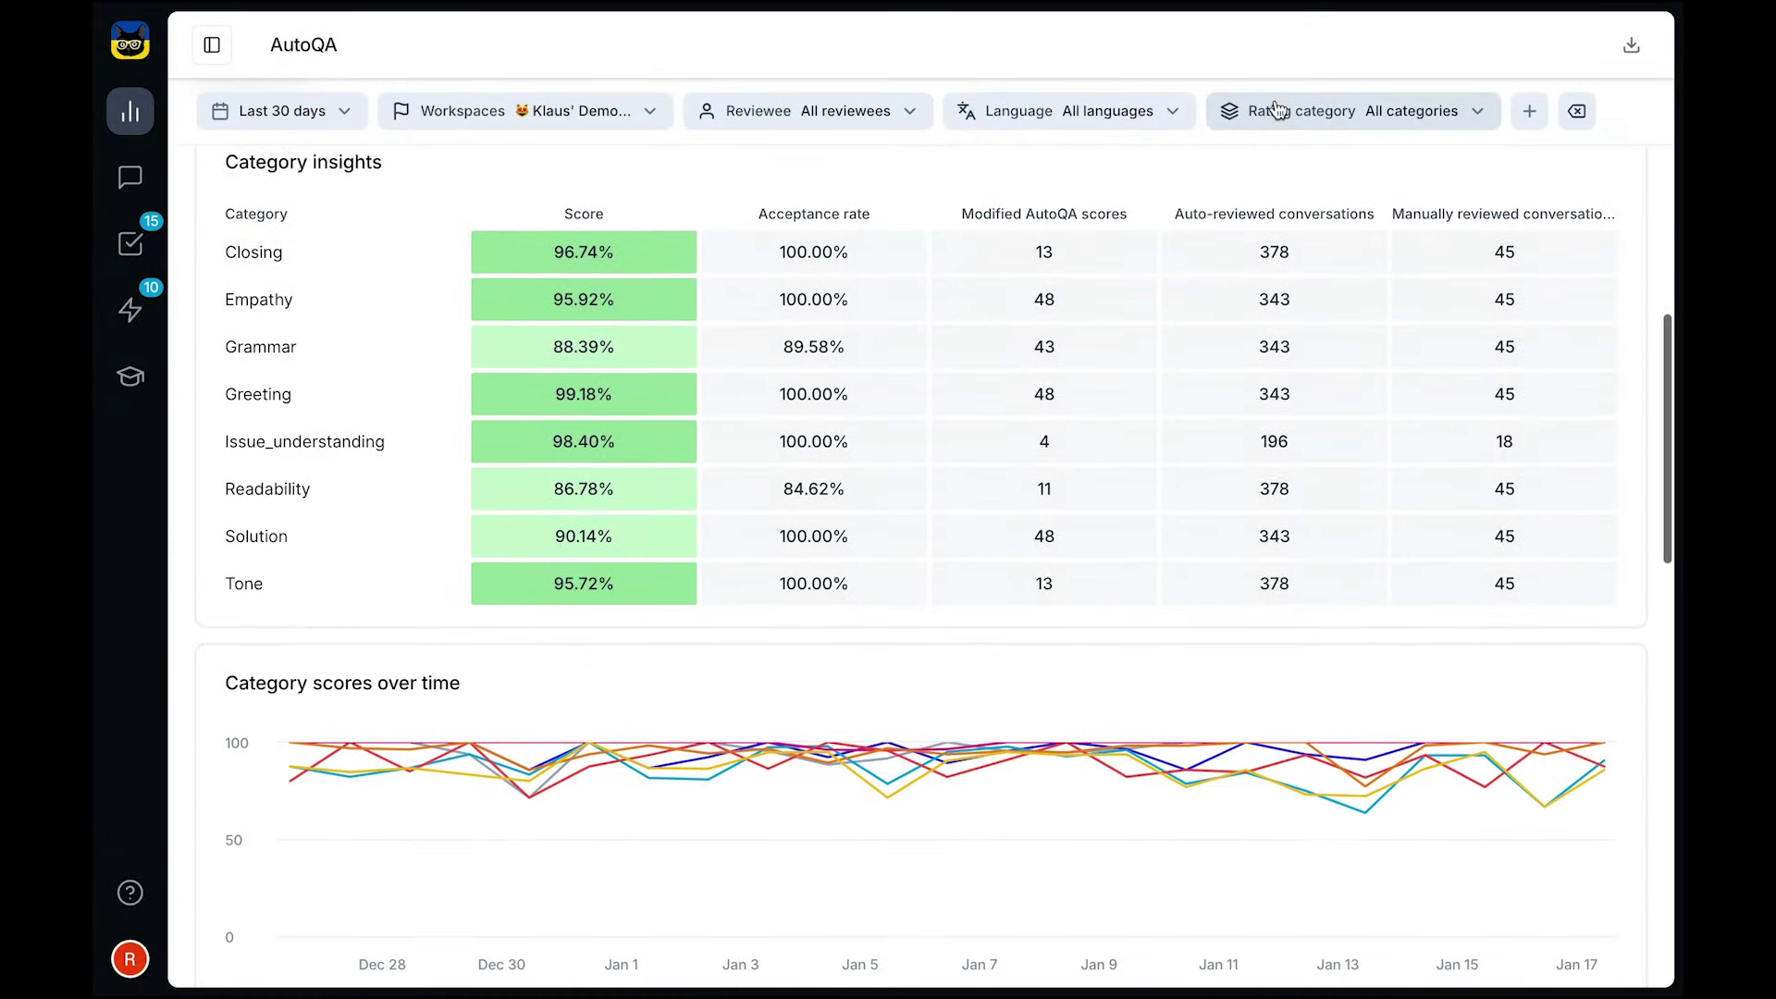
{"action": "scroll", "coordinate": [1278, 108], "scroll_direction": "down", "scroll_amount": 3}
{"action": "scroll", "coordinate": [1278, 108], "scroll_direction": "down", "scroll_amount": 2}
{"action": "scroll", "coordinate": [1279, 109], "scroll_direction": "down", "scroll_amount": 1}
{"action": "scroll", "coordinate": [1278, 109], "scroll_direction": "down", "scroll_amount": 2}
{"action": "scroll", "coordinate": [1277, 109], "scroll_direction": "down", "scroll_amount": 2}
{"action": "scroll", "coordinate": [1278, 109], "scroll_direction": "down", "scroll_amount": 1}
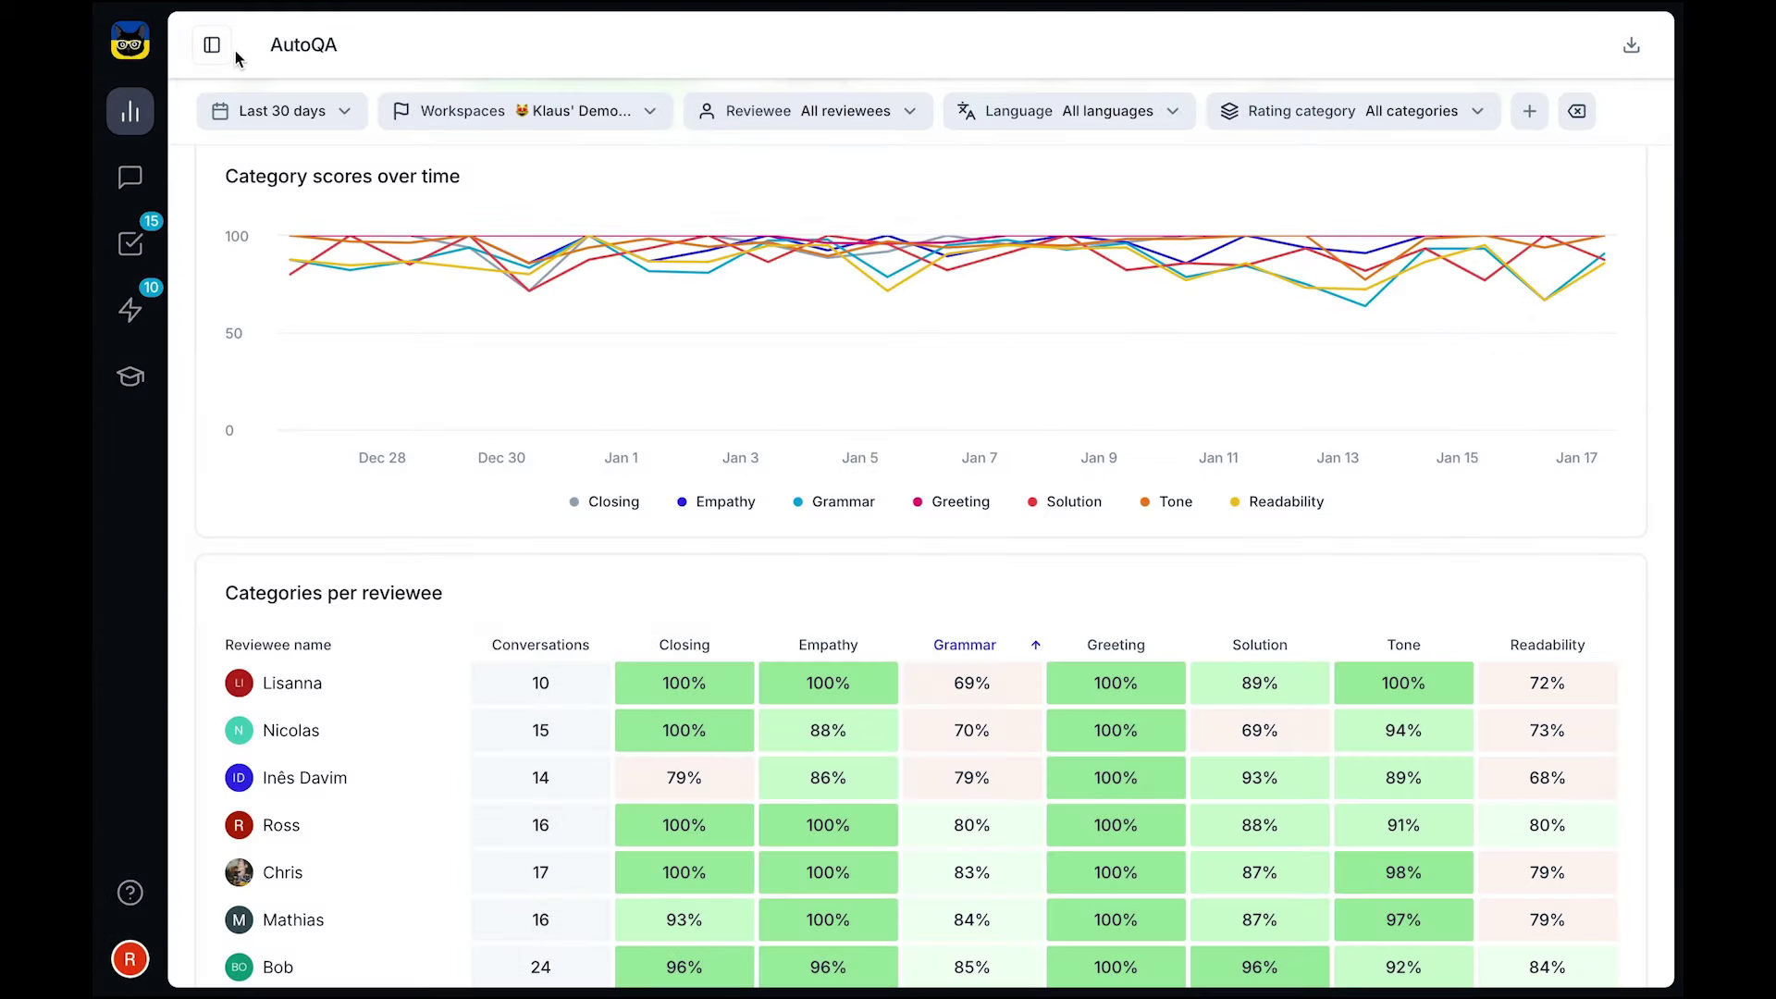
- Expand the Dashboards list beside the AutoQA dashboard
{"action": "left_click", "coordinate": [213, 44]}
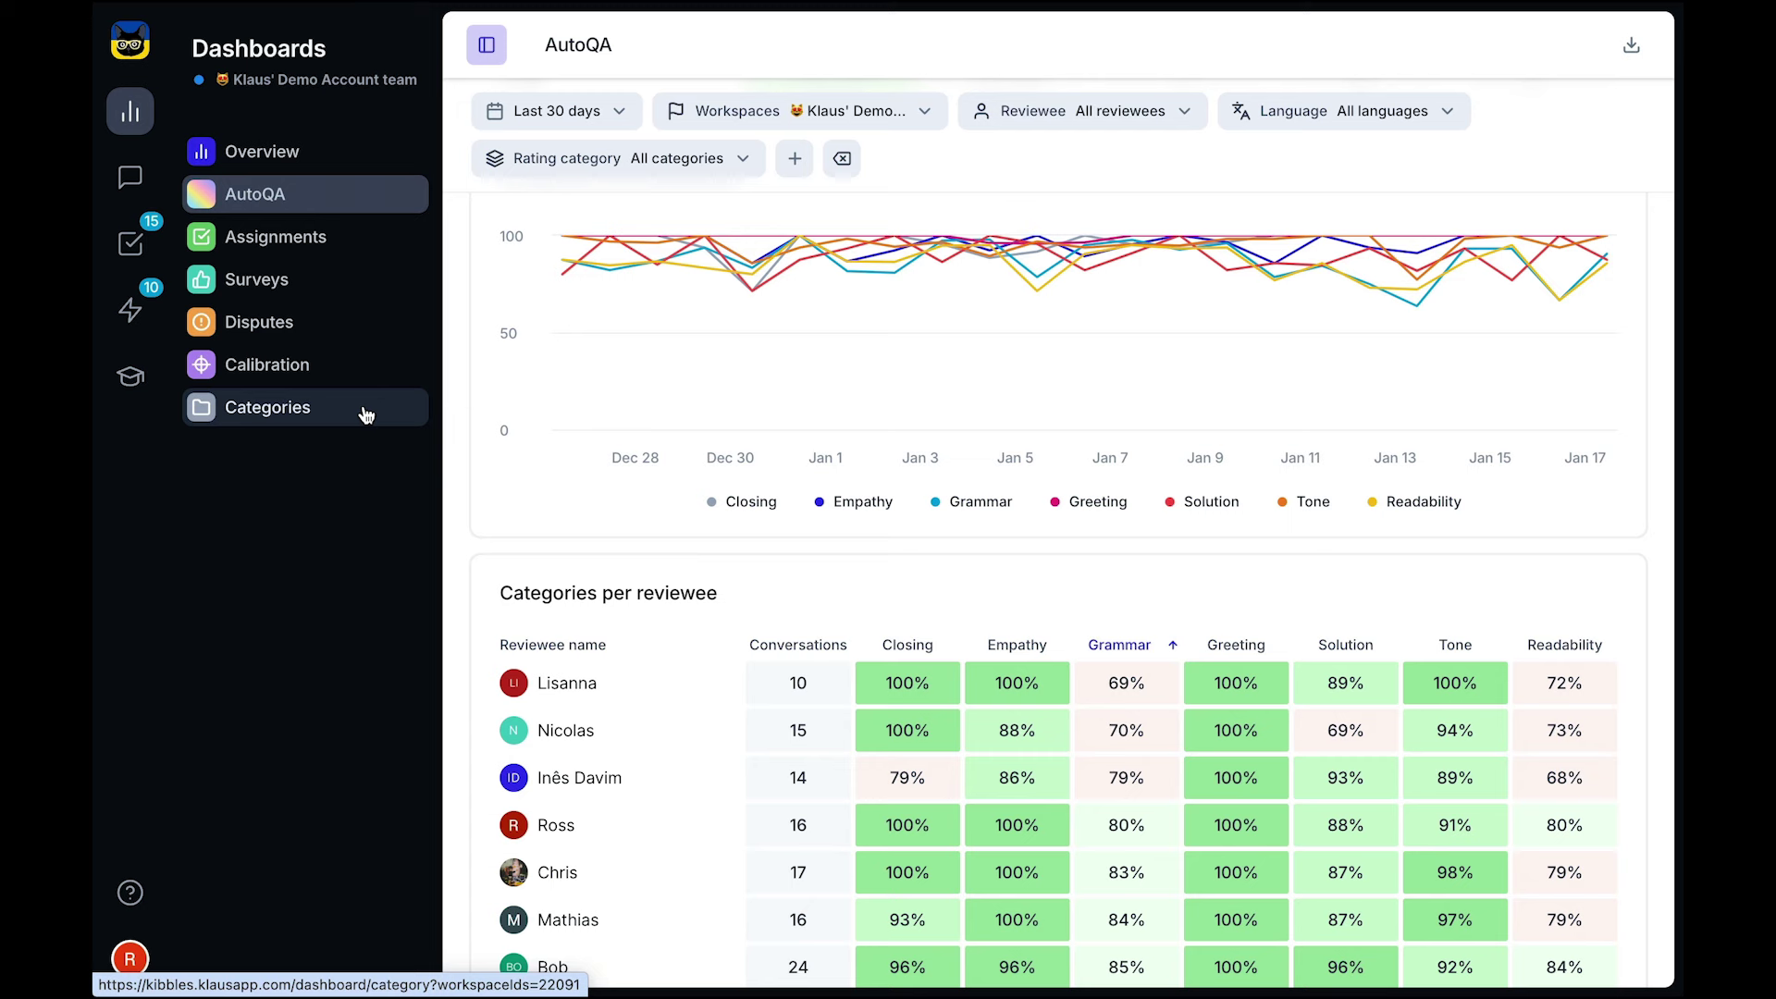
- Open the Klaus Demo Onboarding Quiz and view its leaderboard
{"action": "left_click", "coordinate": [131, 378]}
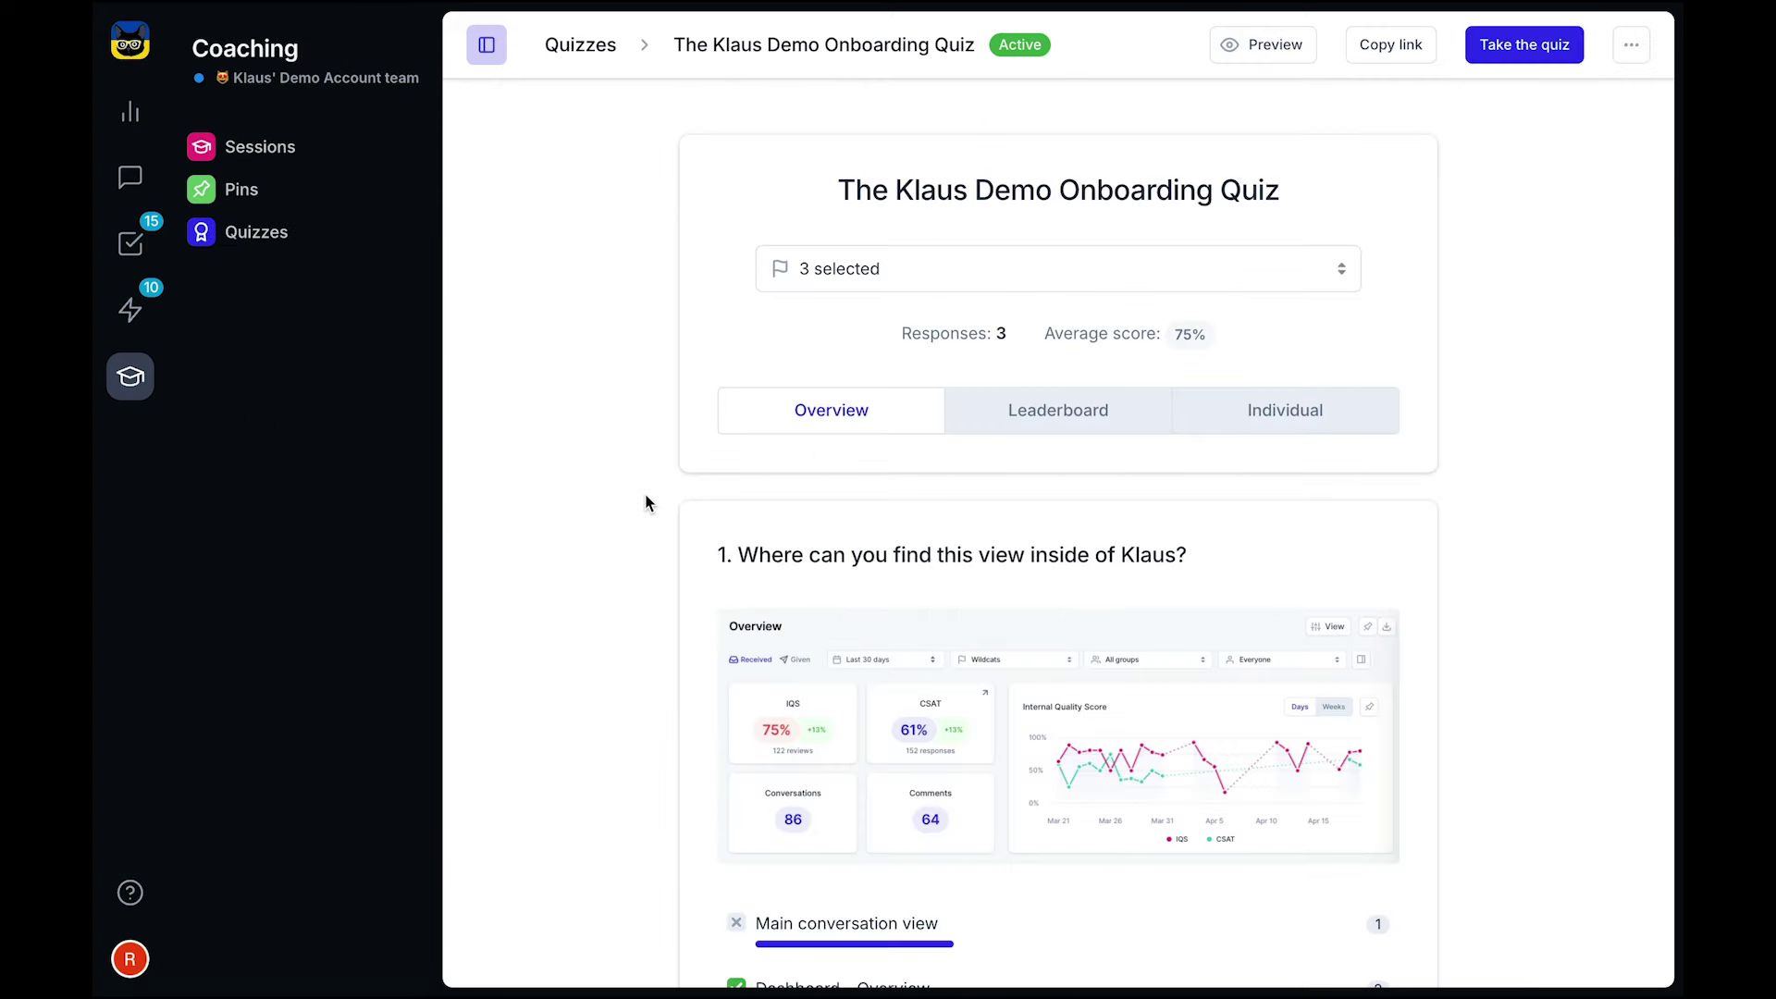
{"action": "scroll", "coordinate": [644, 503], "scroll_direction": "down", "scroll_amount": 5}
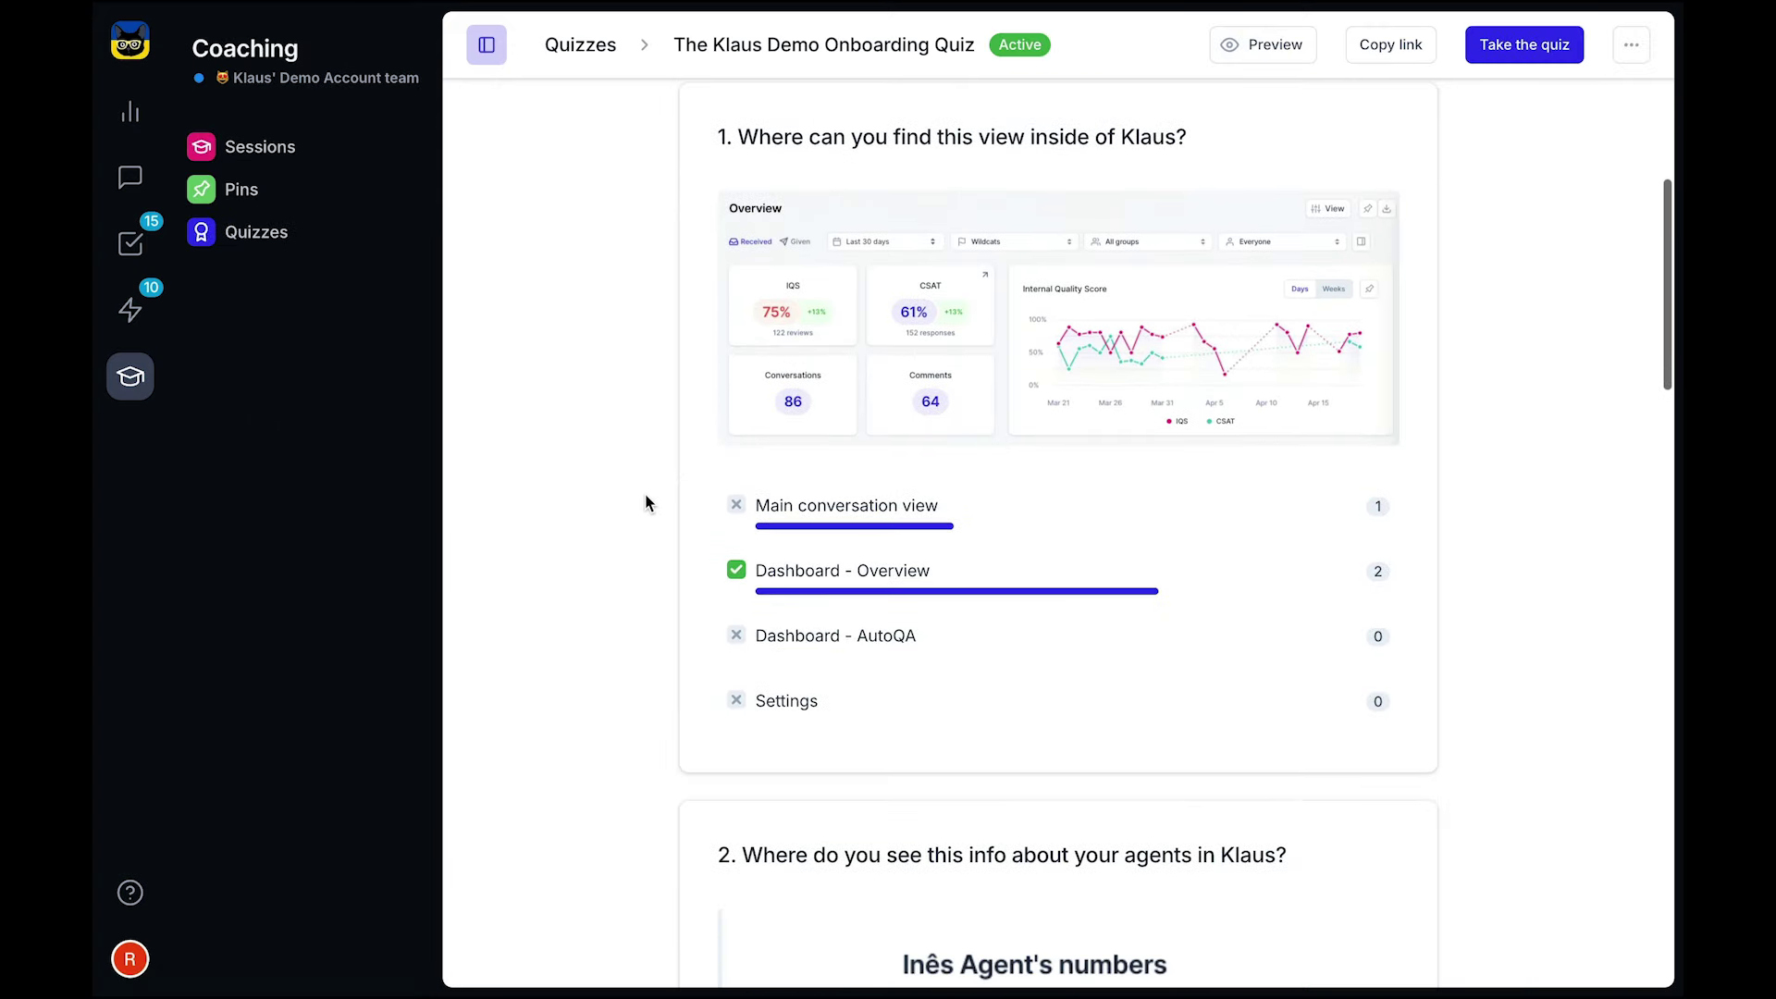
{"action": "scroll", "coordinate": [646, 503], "scroll_direction": "down", "scroll_amount": 5}
{"action": "scroll", "coordinate": [644, 503], "scroll_direction": "down", "scroll_amount": 3}
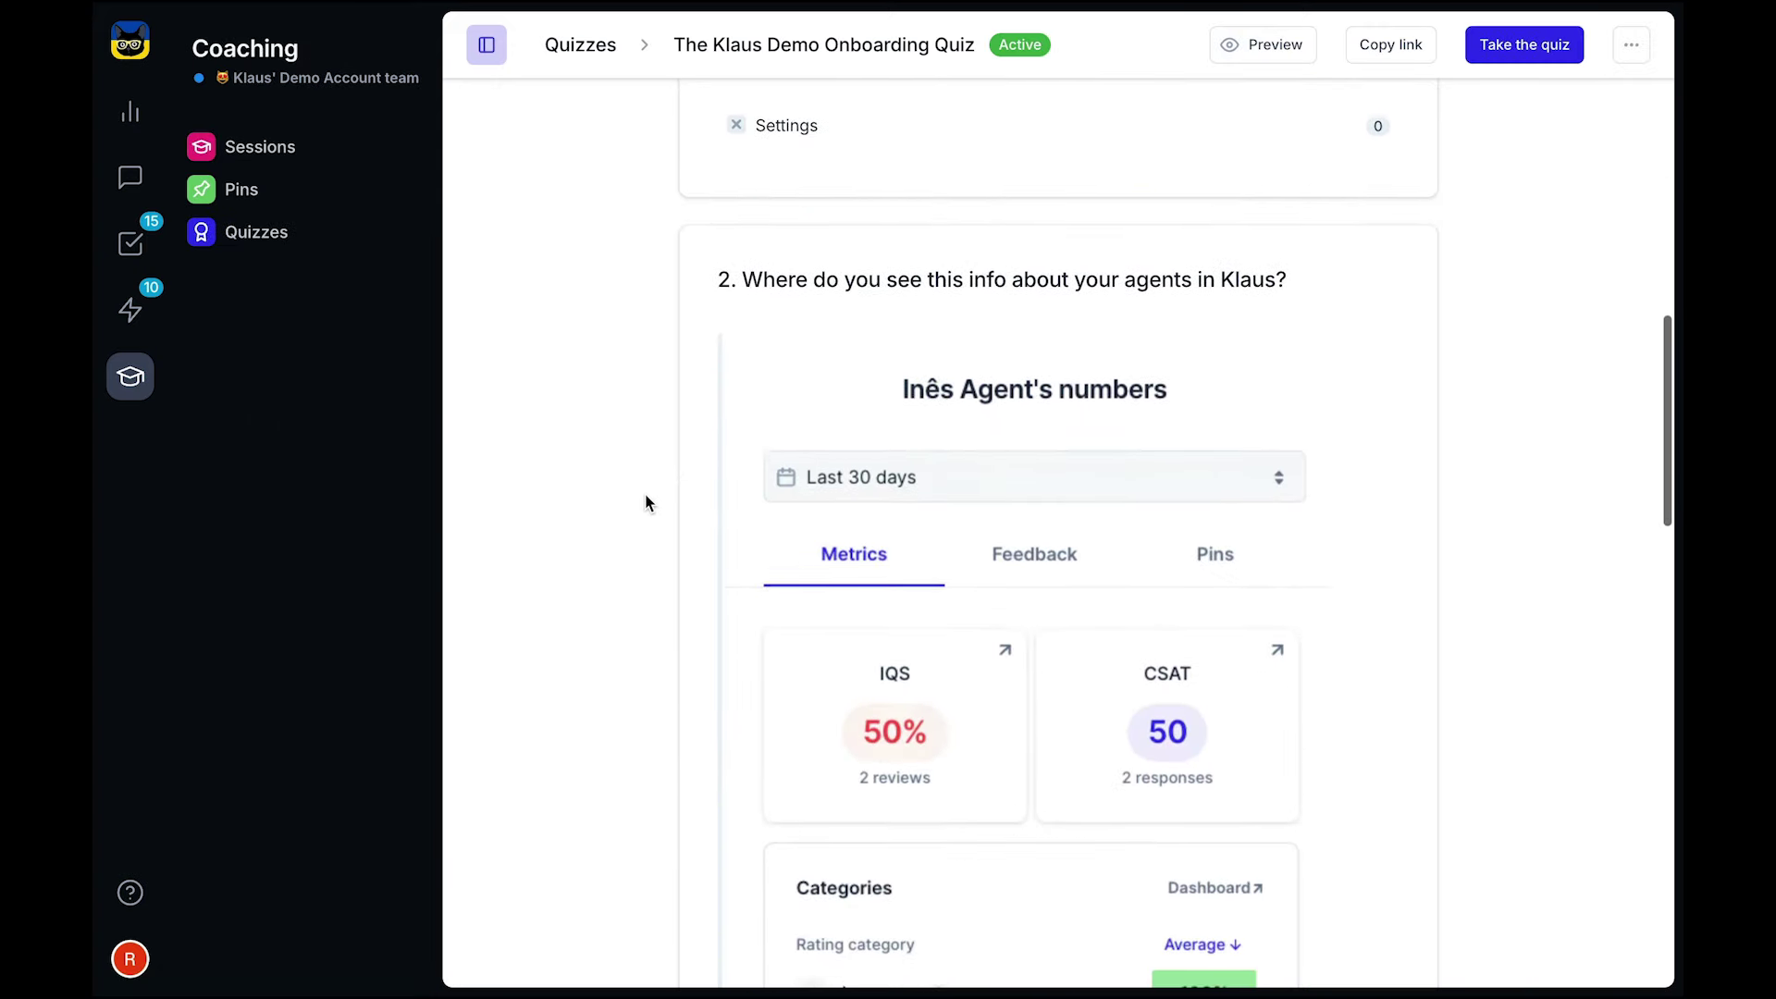
{"action": "scroll", "coordinate": [645, 503], "scroll_direction": "up", "scroll_amount": 5}
{"action": "scroll", "coordinate": [646, 503], "scroll_direction": "up", "scroll_amount": 5}
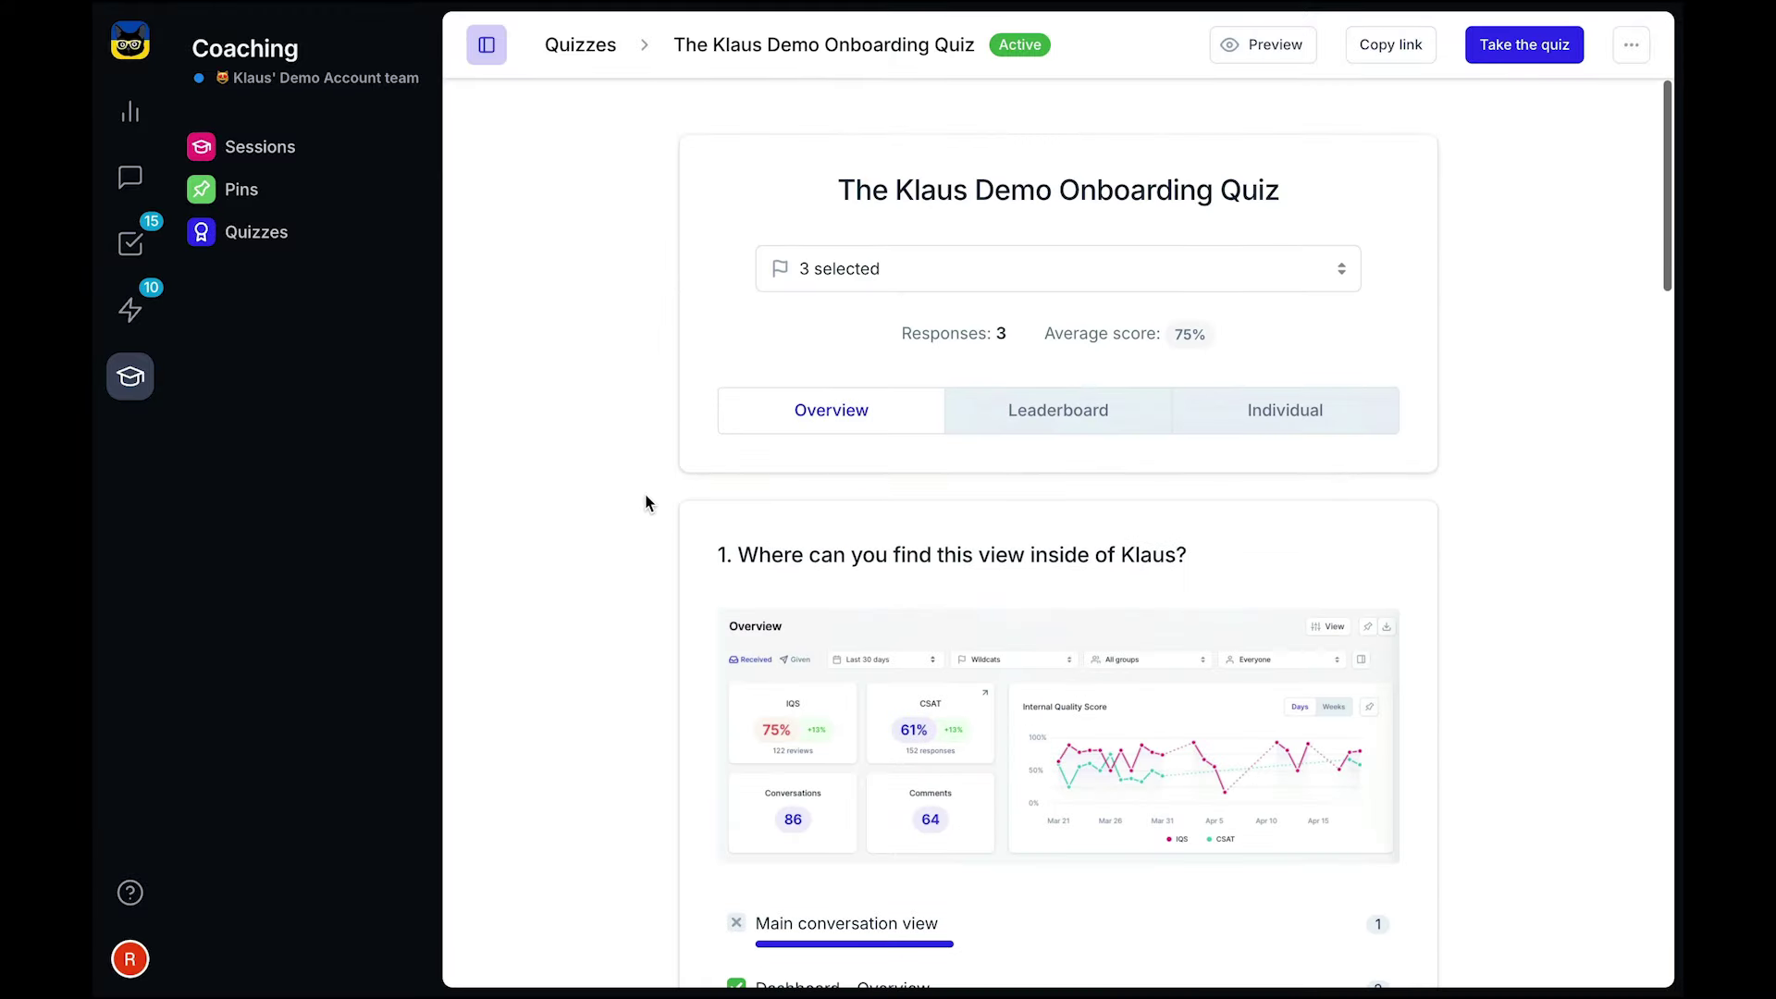
{"action": "left_click", "coordinate": [1058, 417]}
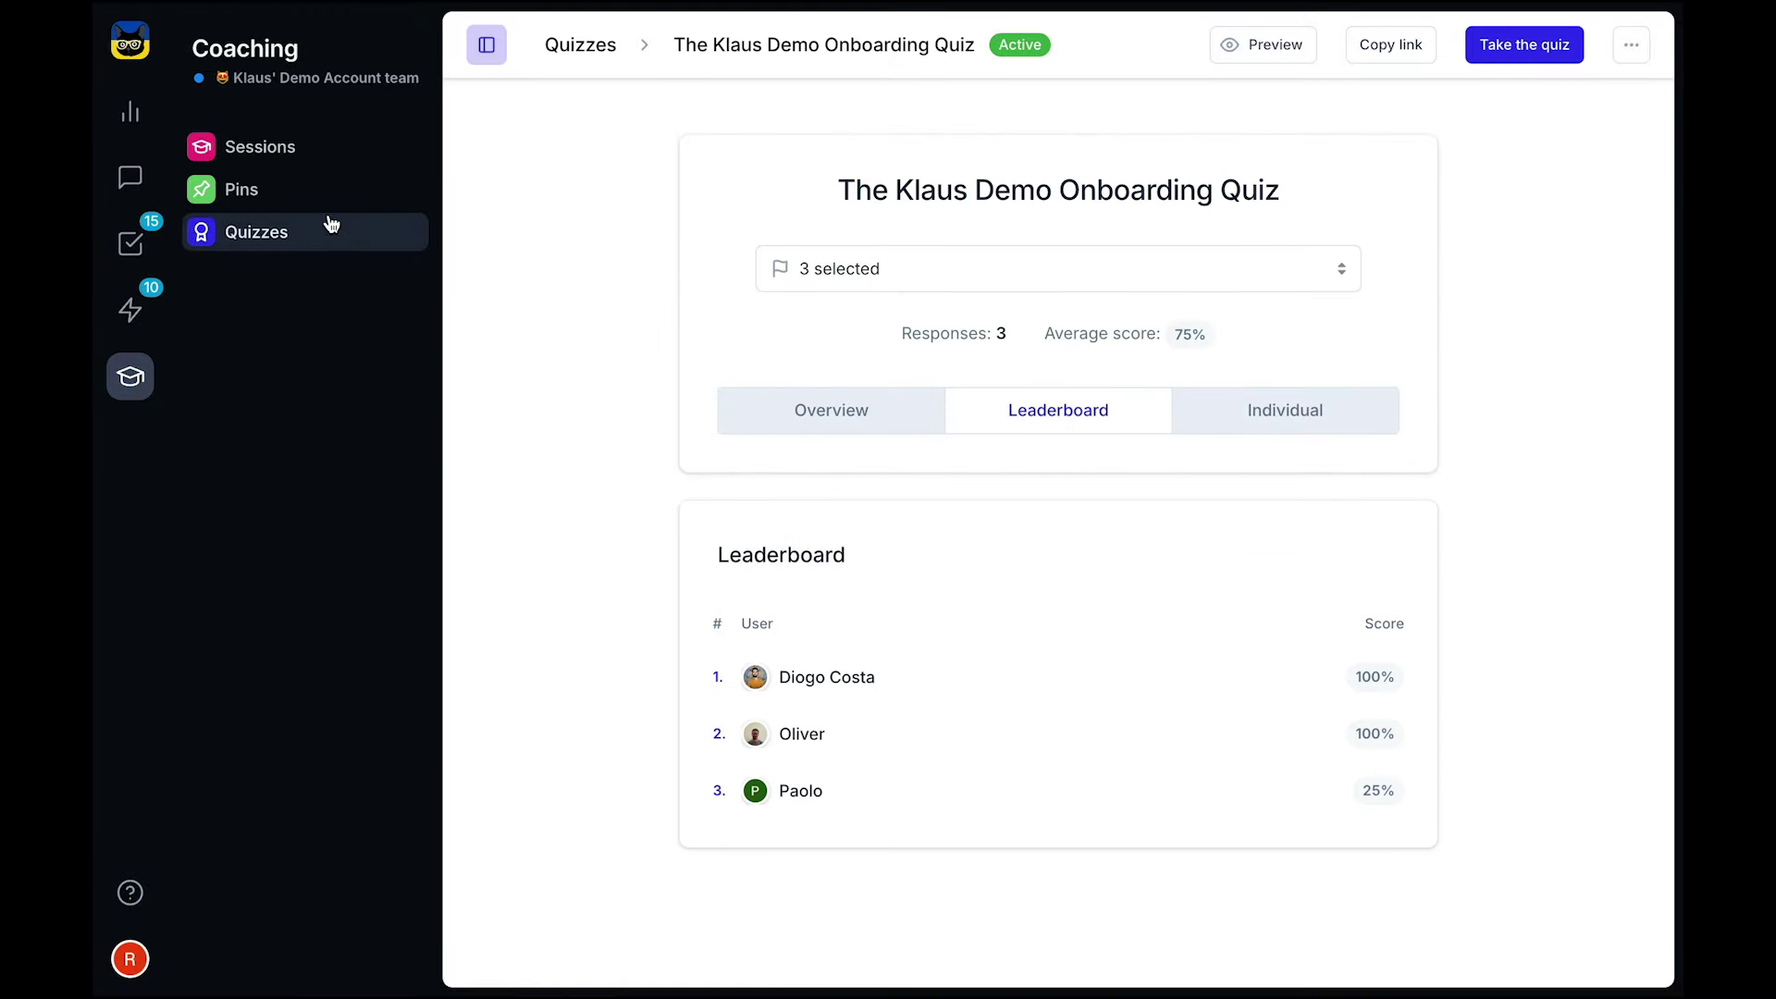
{"action": "left_click", "coordinate": [280, 194]}
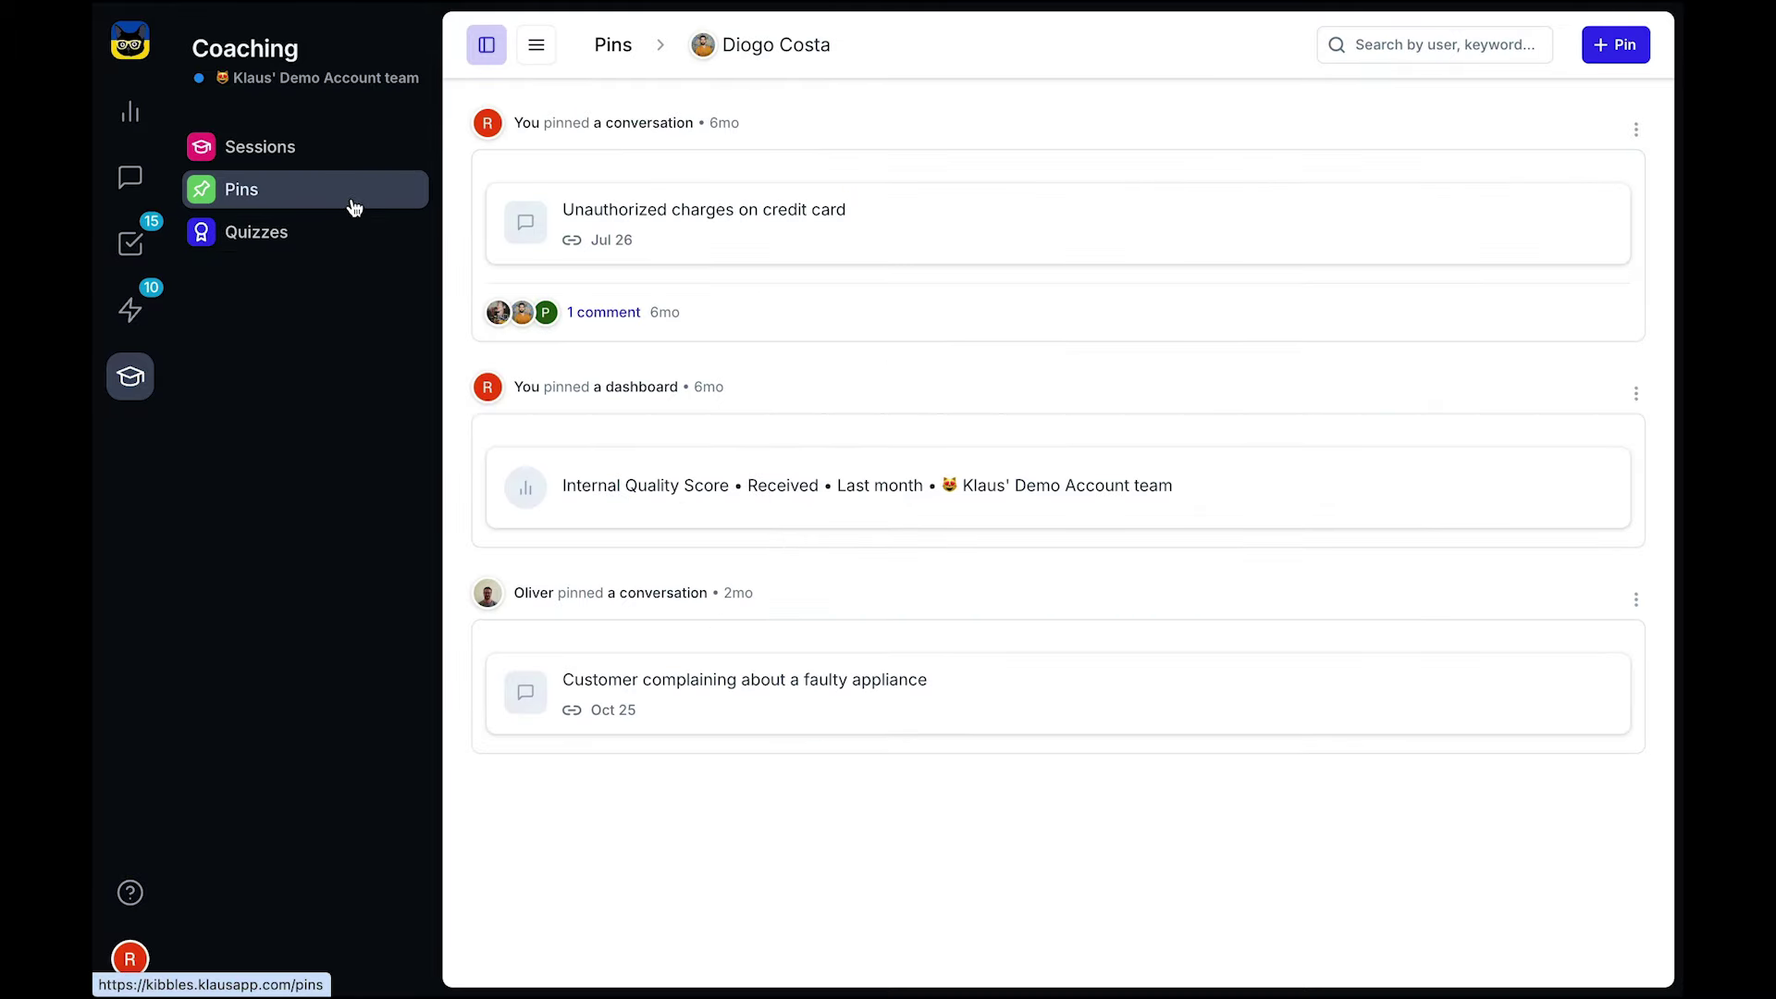
{"action": "left_click", "coordinate": [602, 311]}
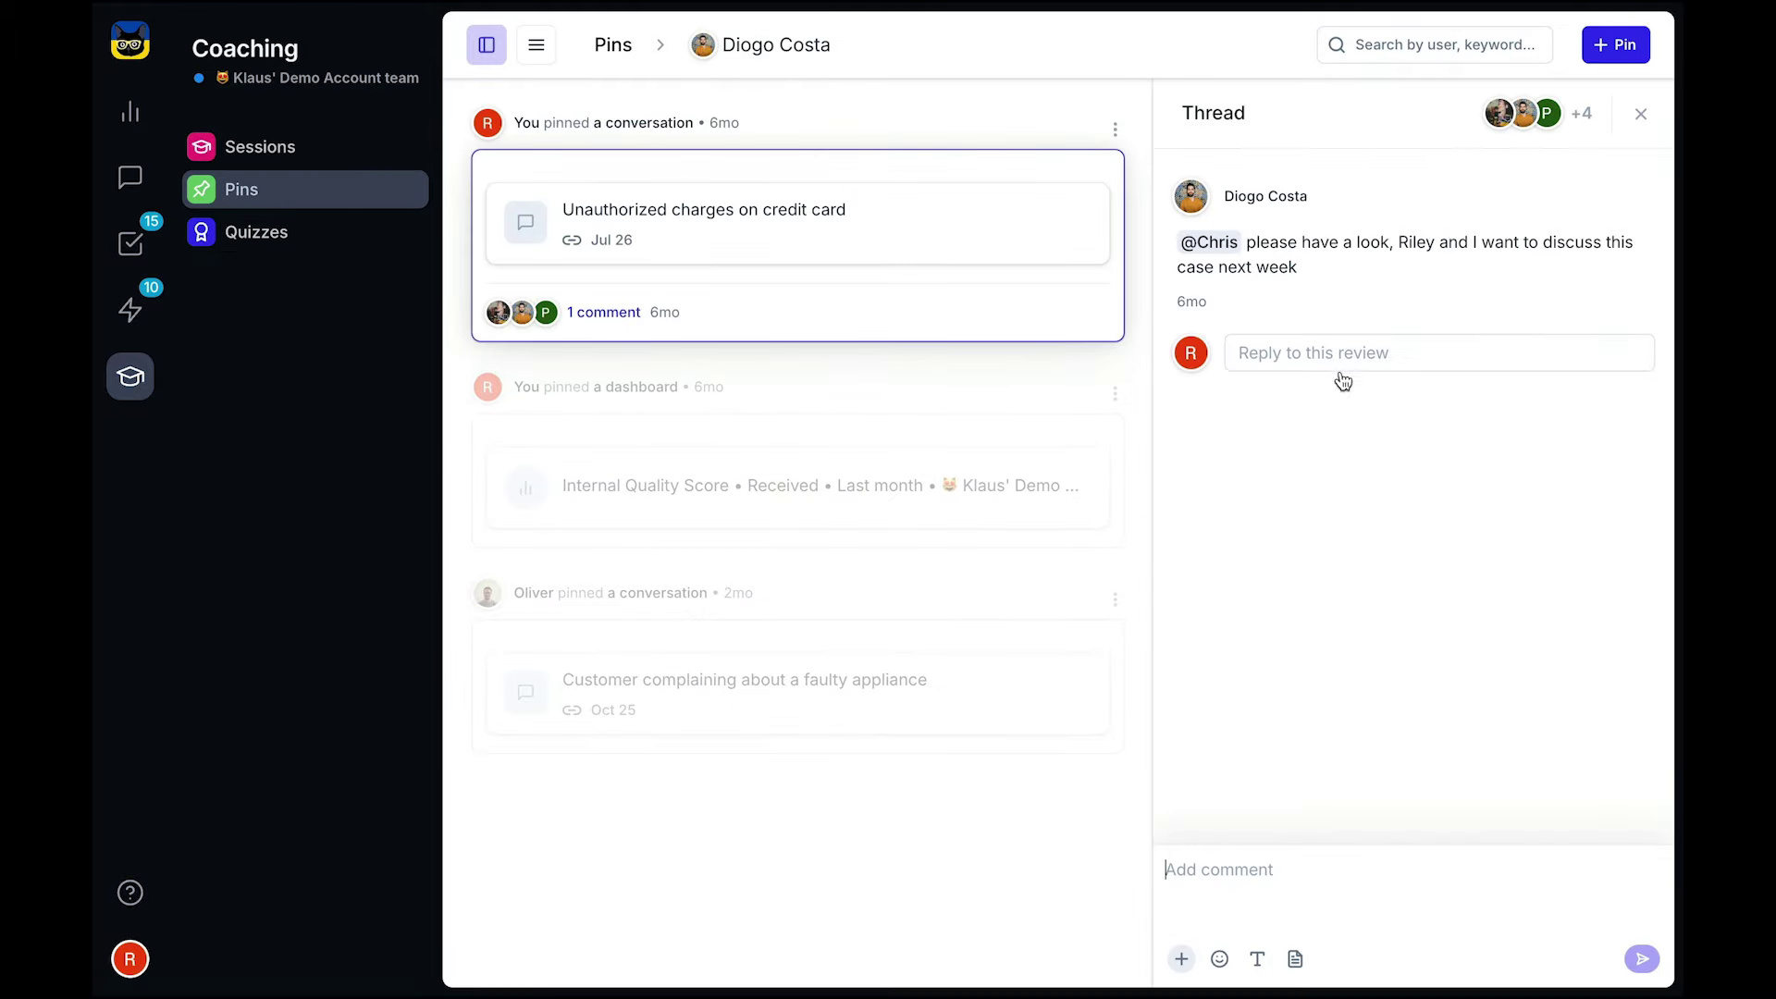
{"action": "left_click", "coordinate": [1341, 355]}
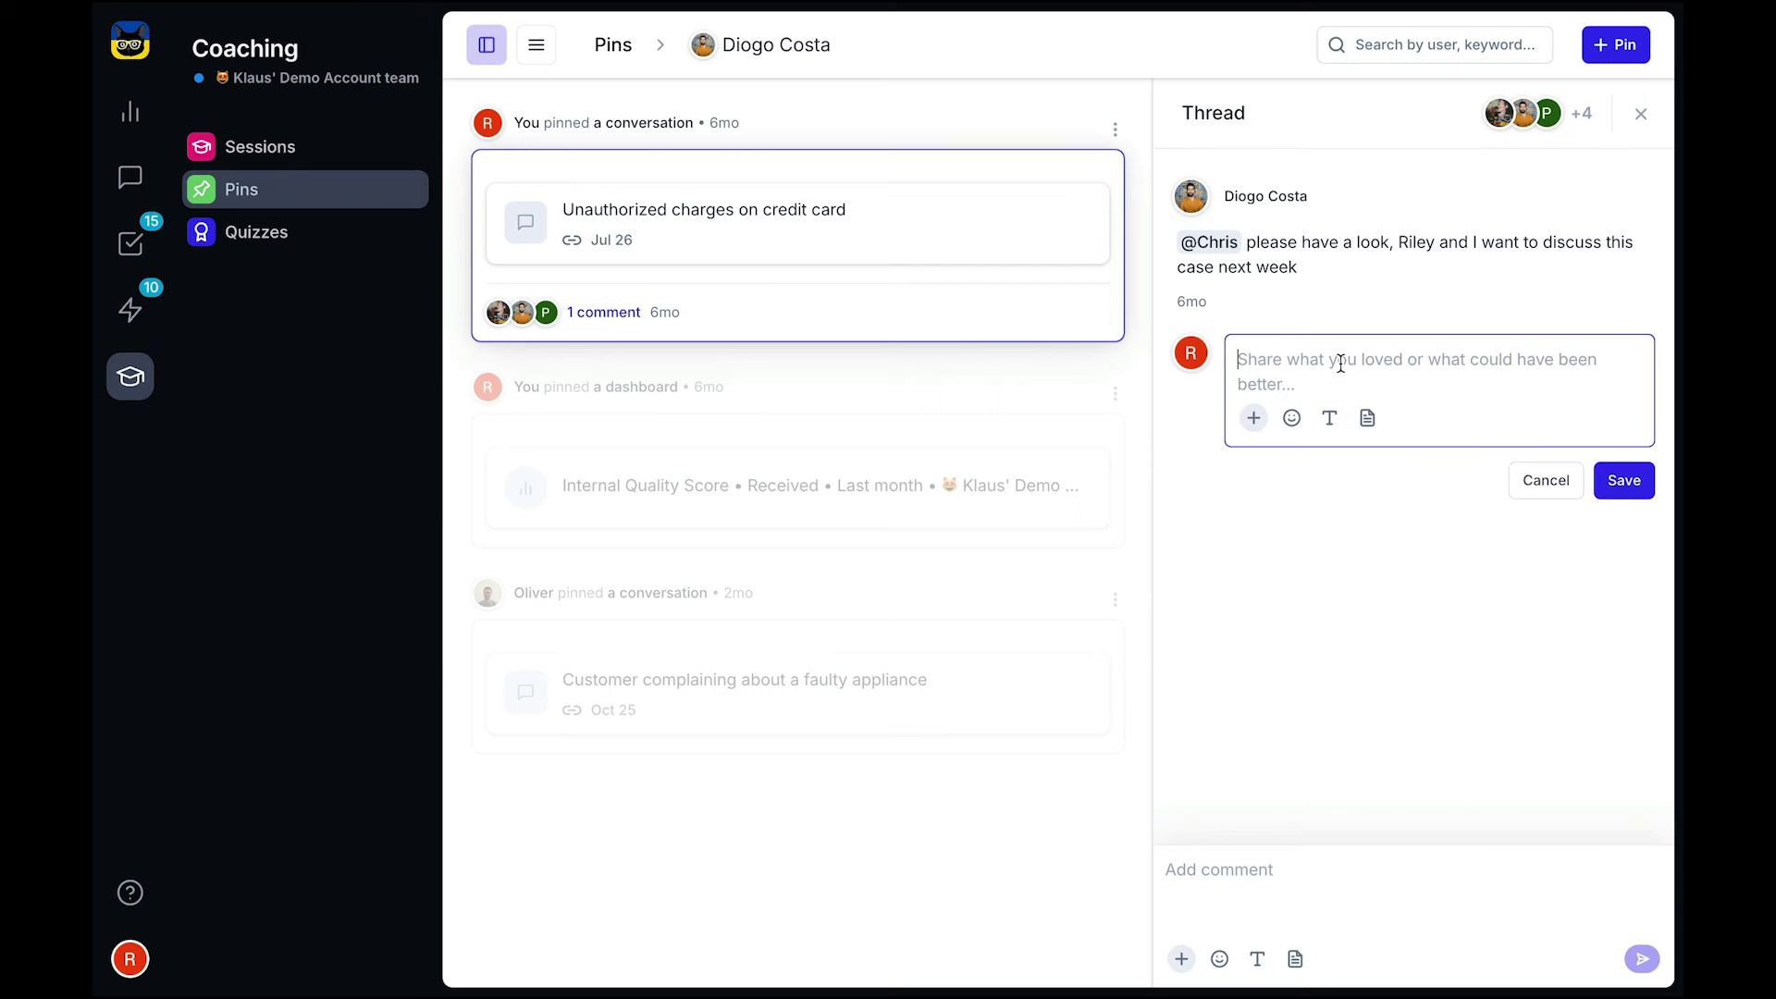
{"action": "left_click", "coordinate": [317, 154]}
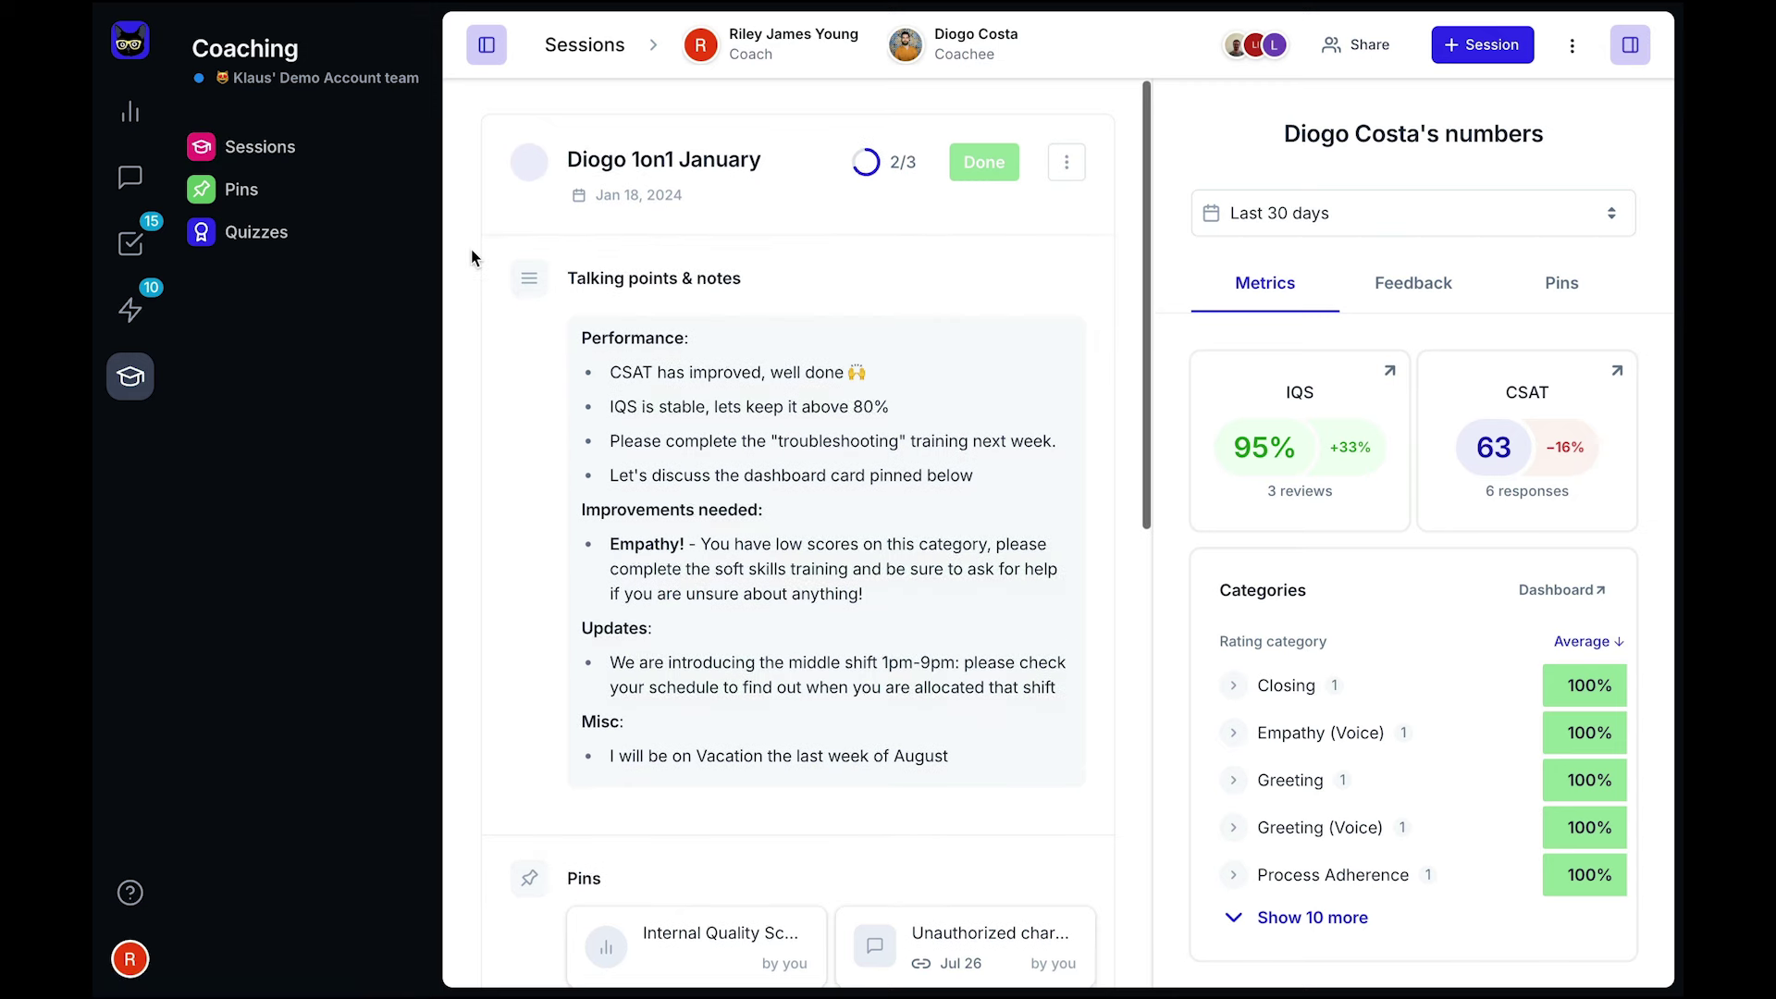
{"action": "scroll", "coordinate": [473, 257], "scroll_direction": "down", "scroll_amount": 3}
{"action": "scroll", "coordinate": [470, 249], "scroll_direction": "down", "scroll_amount": 5}
{"action": "scroll", "coordinate": [471, 250], "scroll_direction": "down", "scroll_amount": 2}
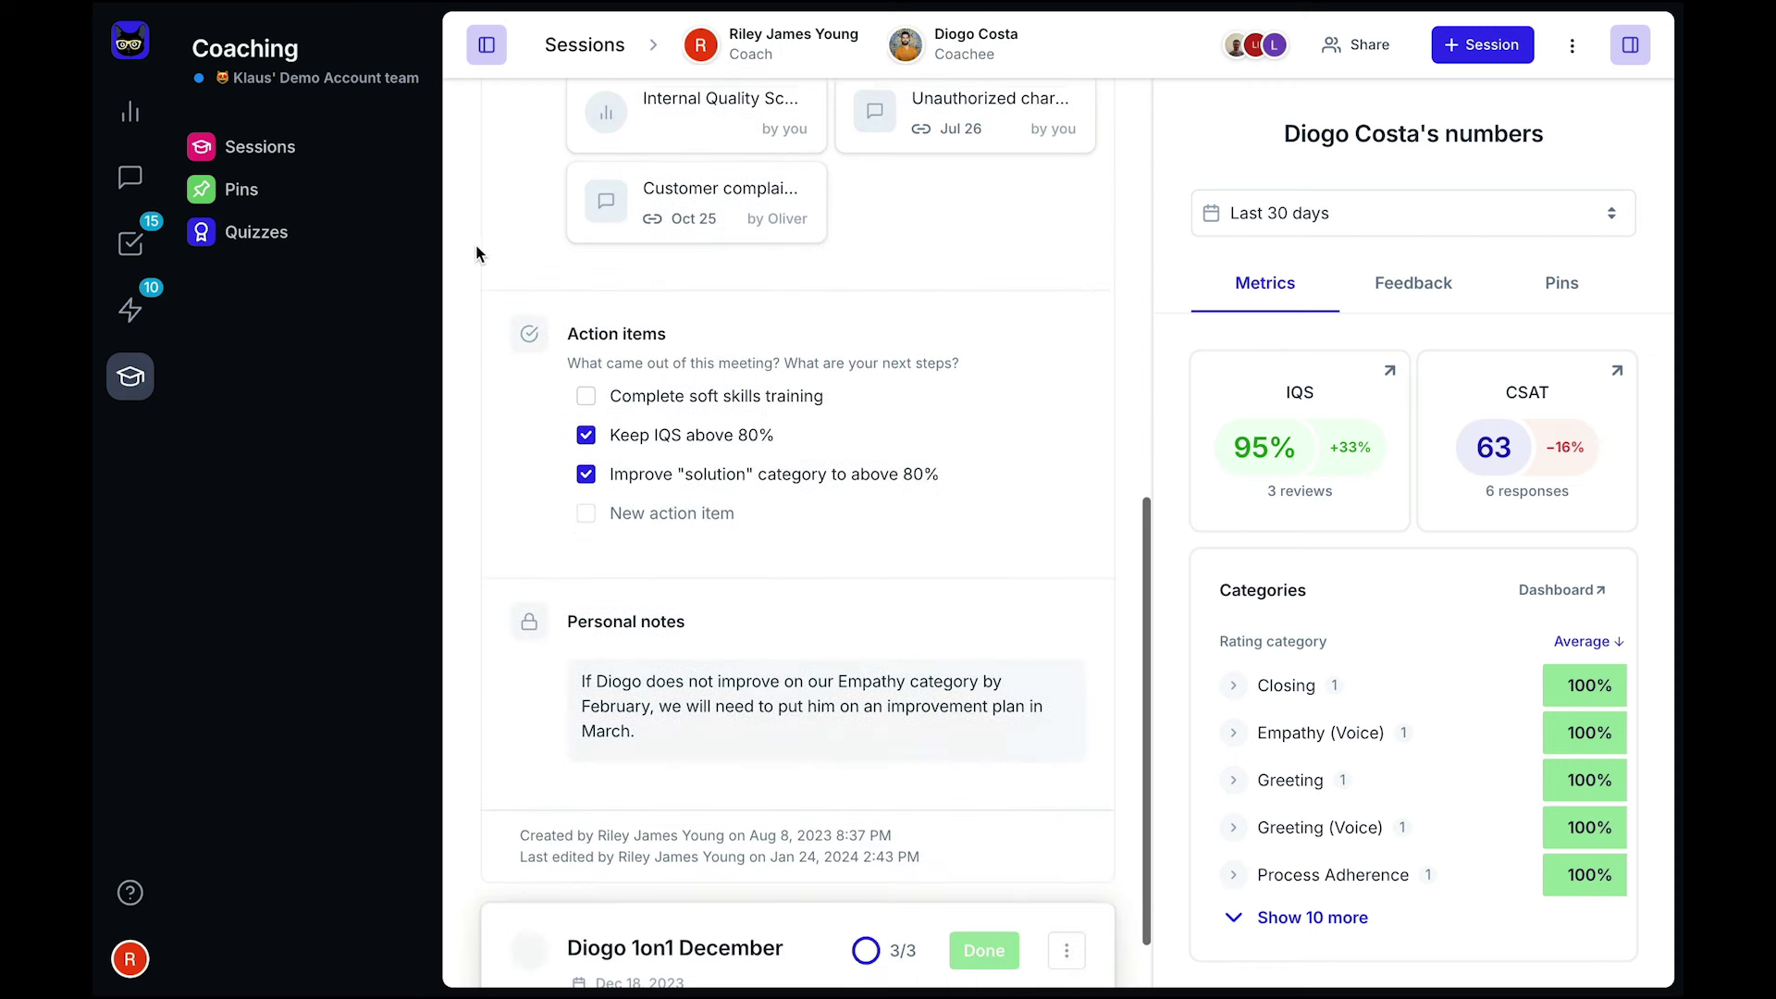
- Complete 'Complete soft skills training' (3/3) and collapse the January 1on1 session
{"action": "left_click", "coordinate": [585, 397]}
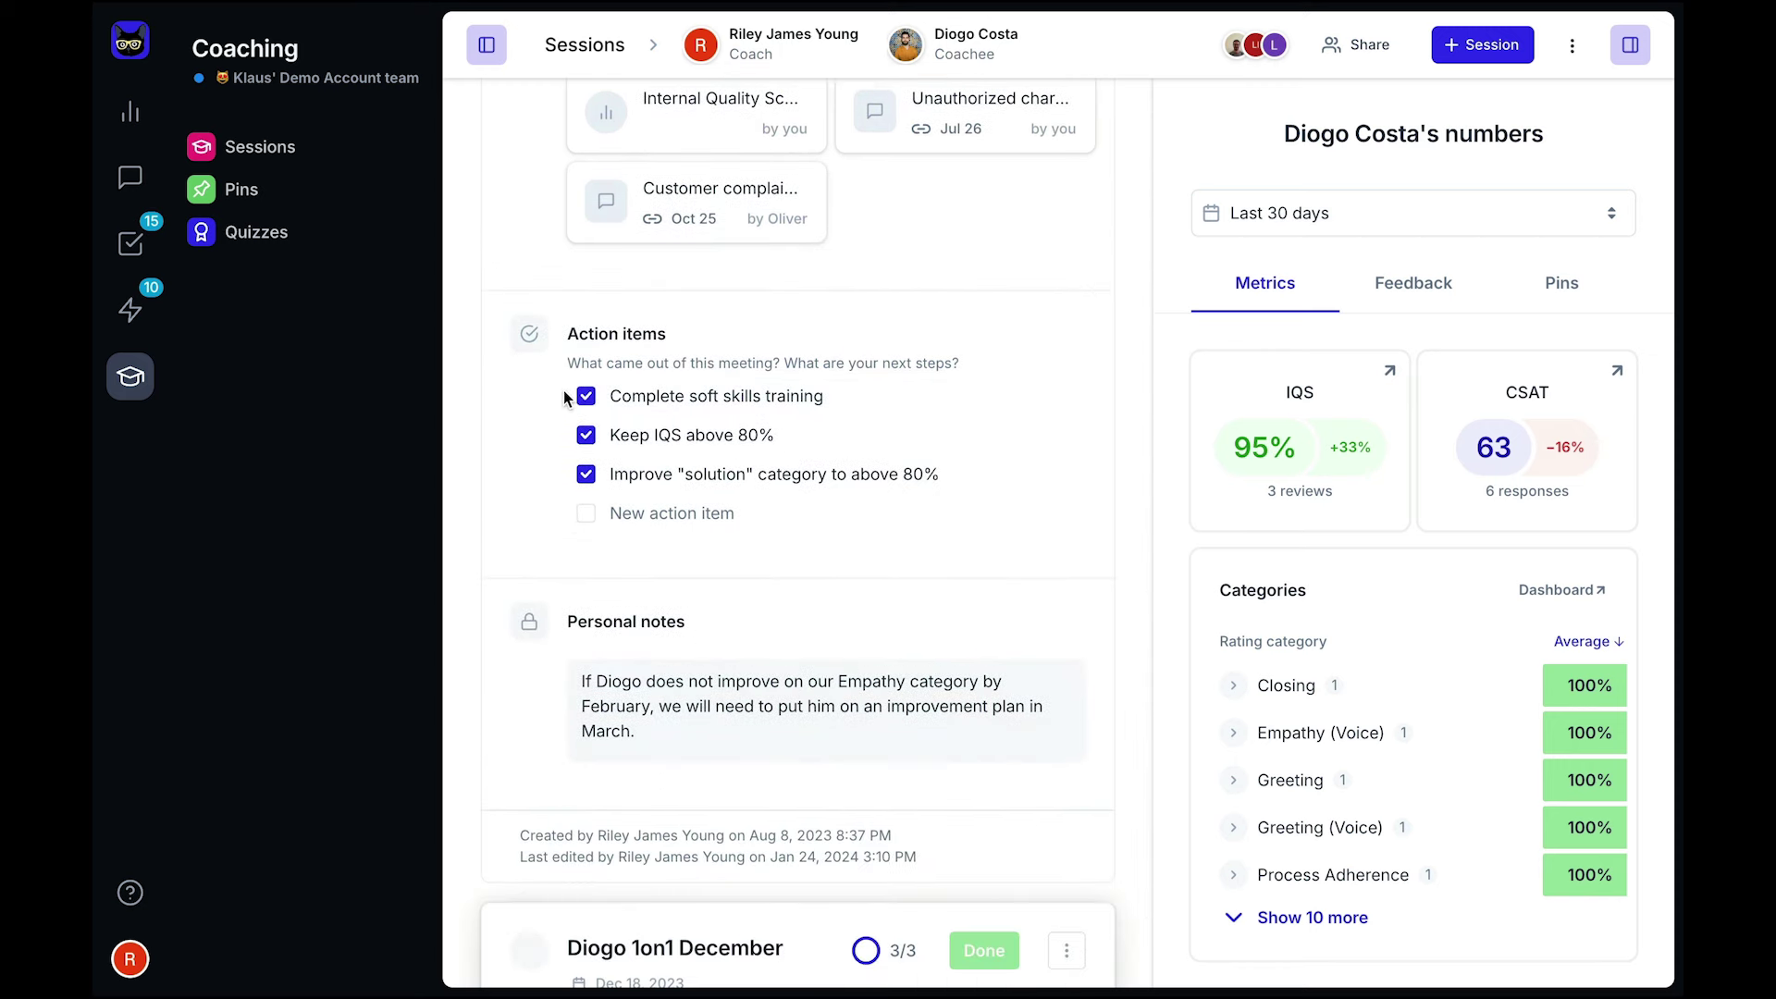
{"action": "scroll", "coordinate": [563, 390], "scroll_direction": "up", "scroll_amount": 3}
{"action": "scroll", "coordinate": [564, 391], "scroll_direction": "up", "scroll_amount": 5}
{"action": "scroll", "coordinate": [564, 391], "scroll_direction": "up", "scroll_amount": 2}
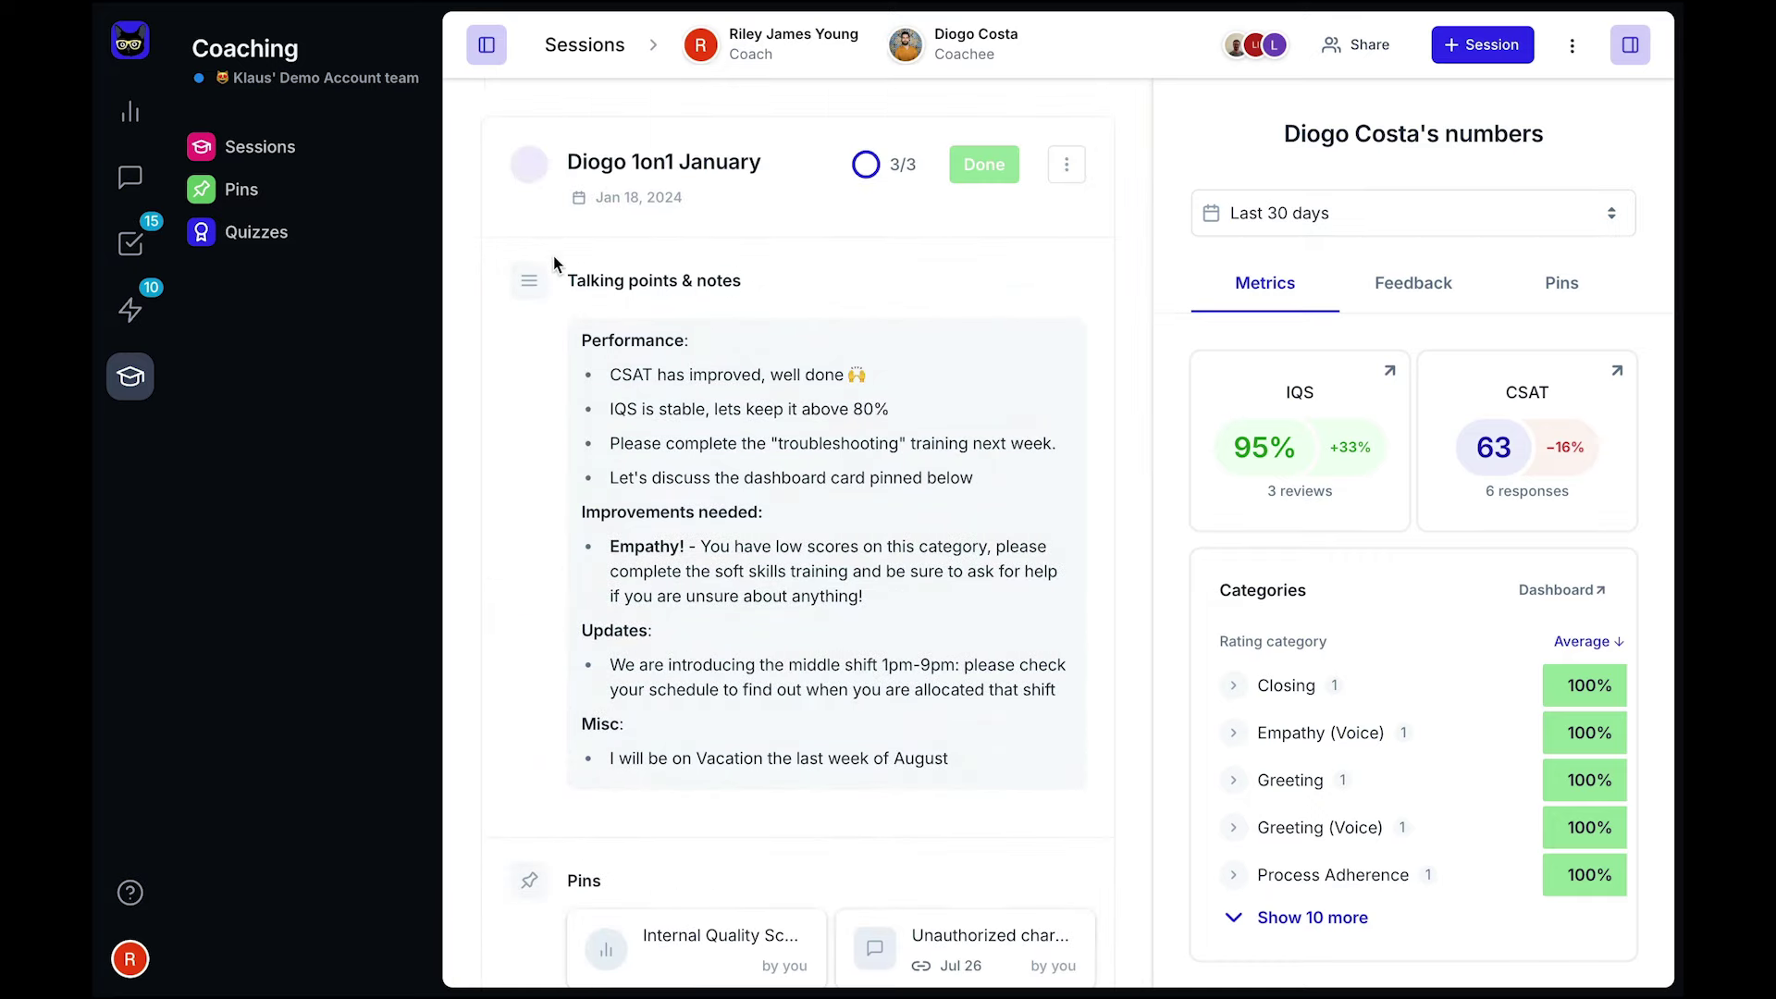
{"action": "left_click", "coordinate": [556, 205]}
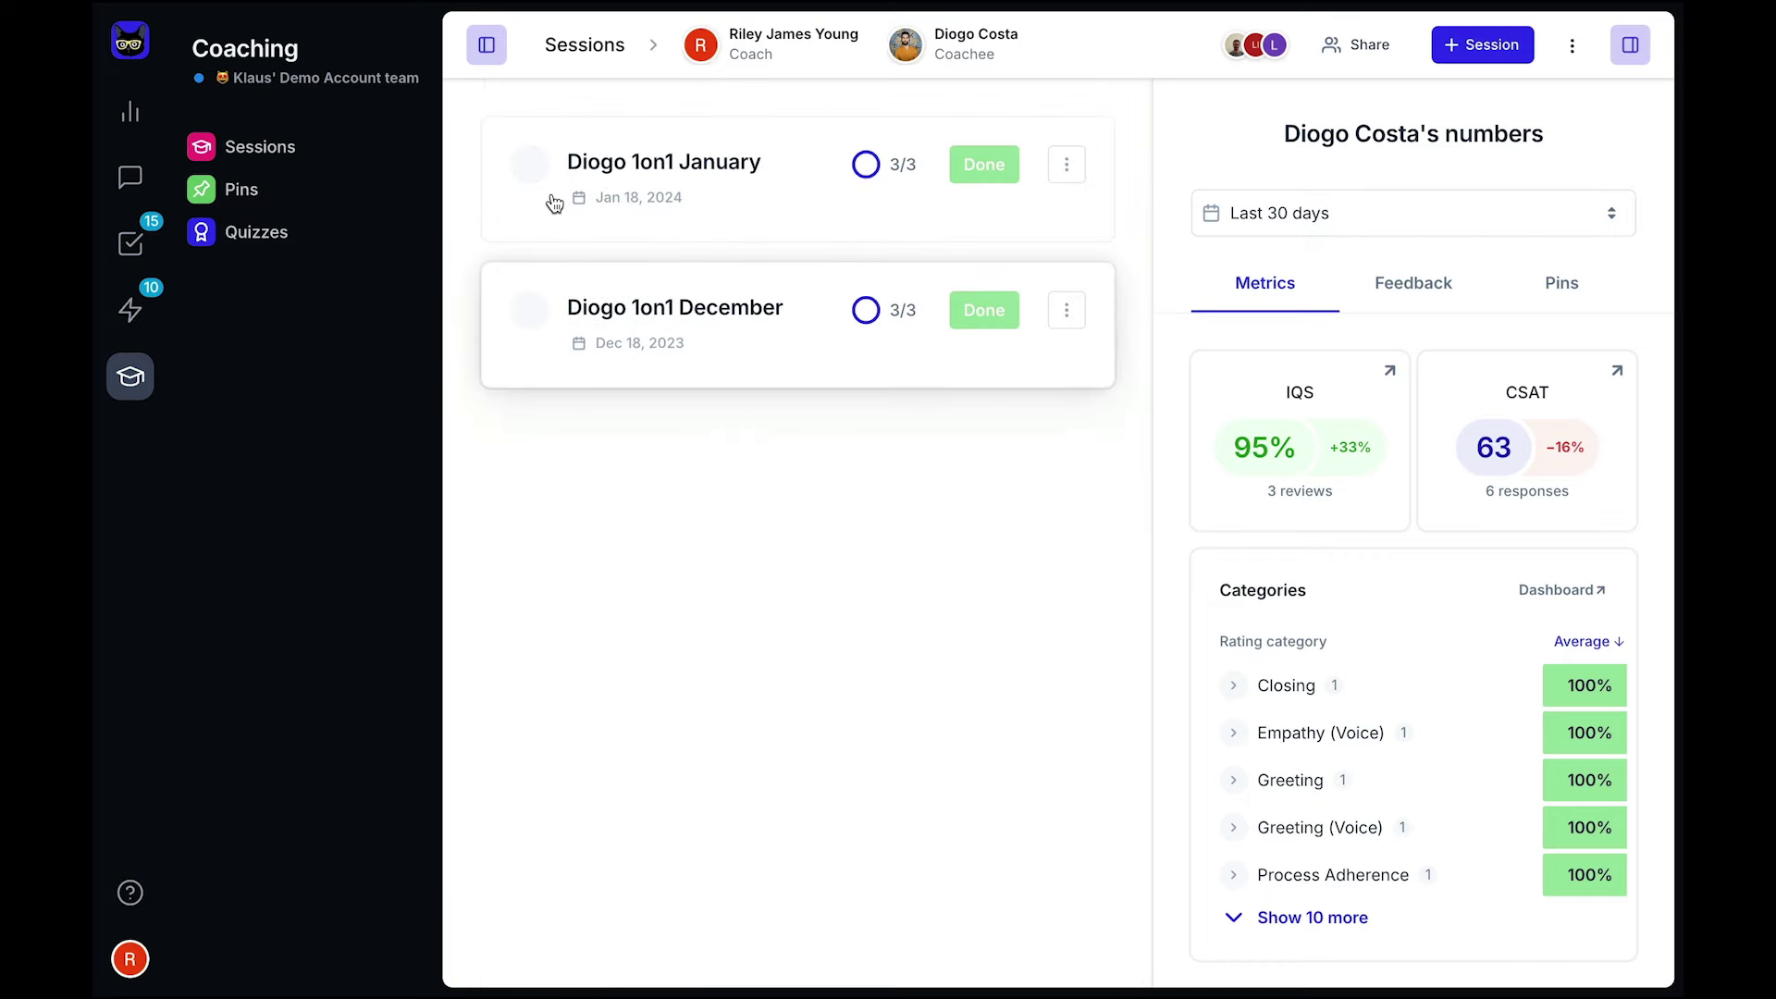